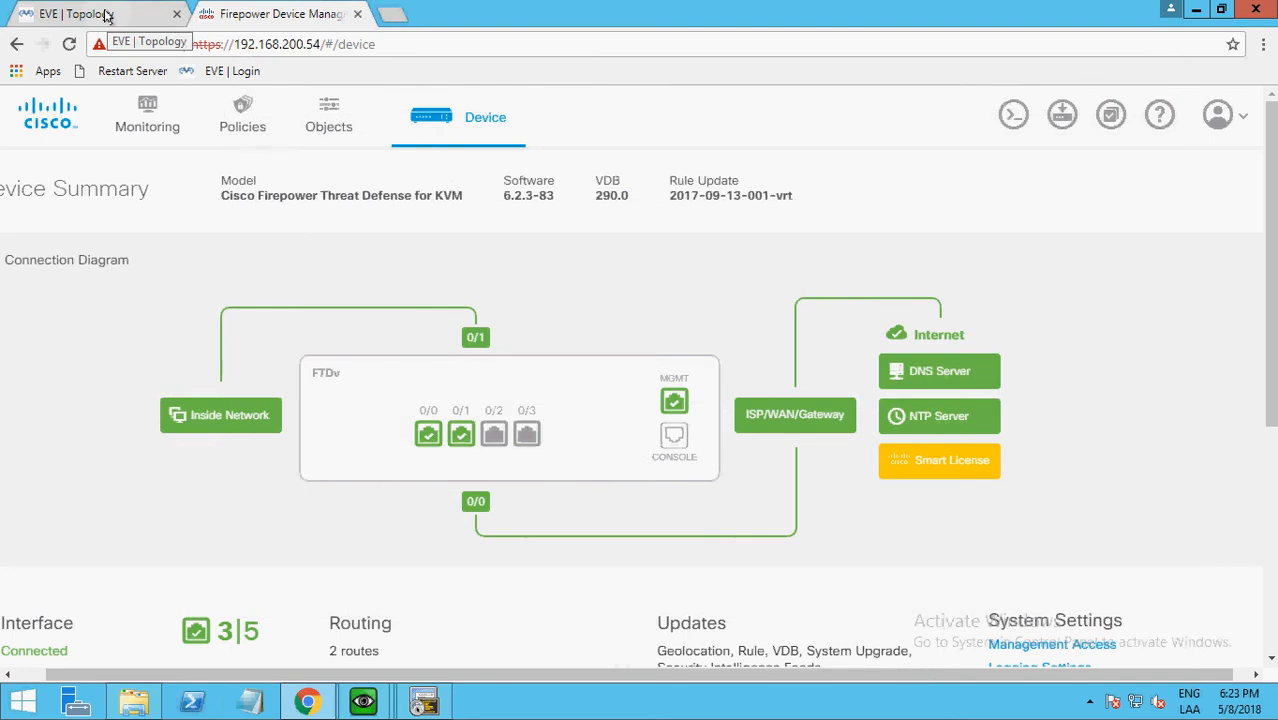
Review the Laboratorio N° 5 Filtrado Apps topology and activity list, and check the open QEMU console windows.
click(107, 14)
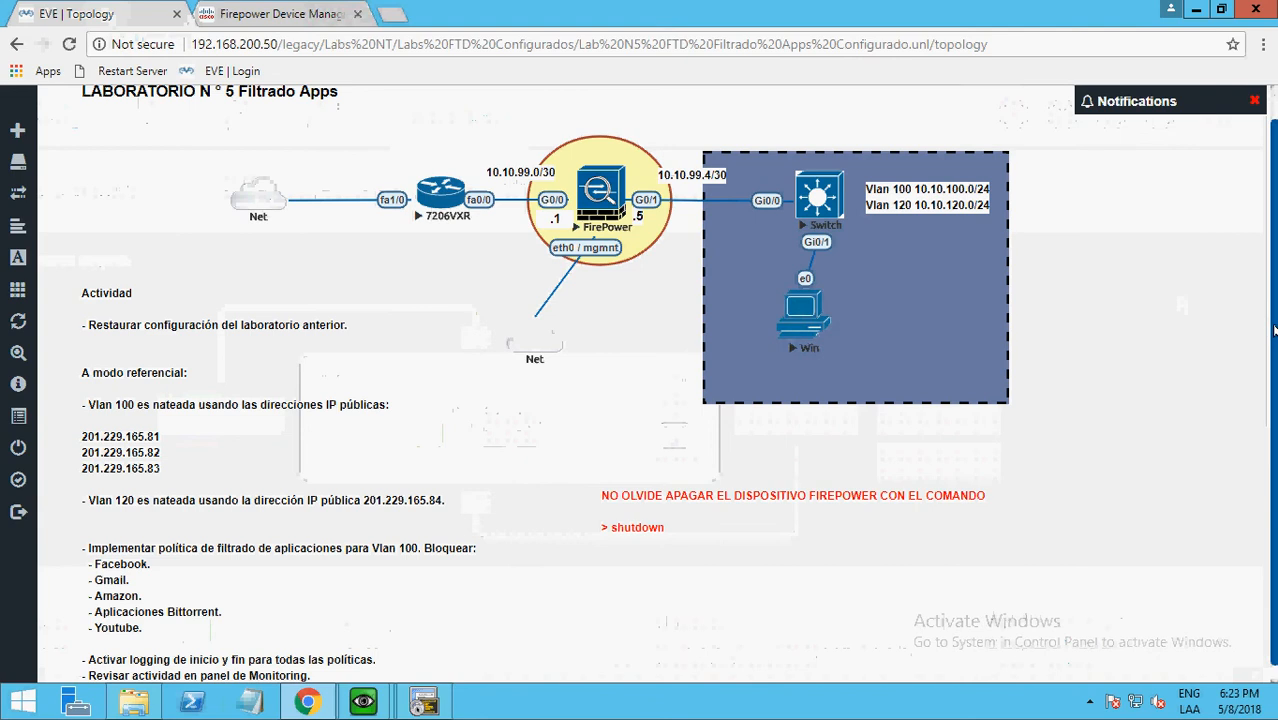
scroll(1272, 297, up, 1)
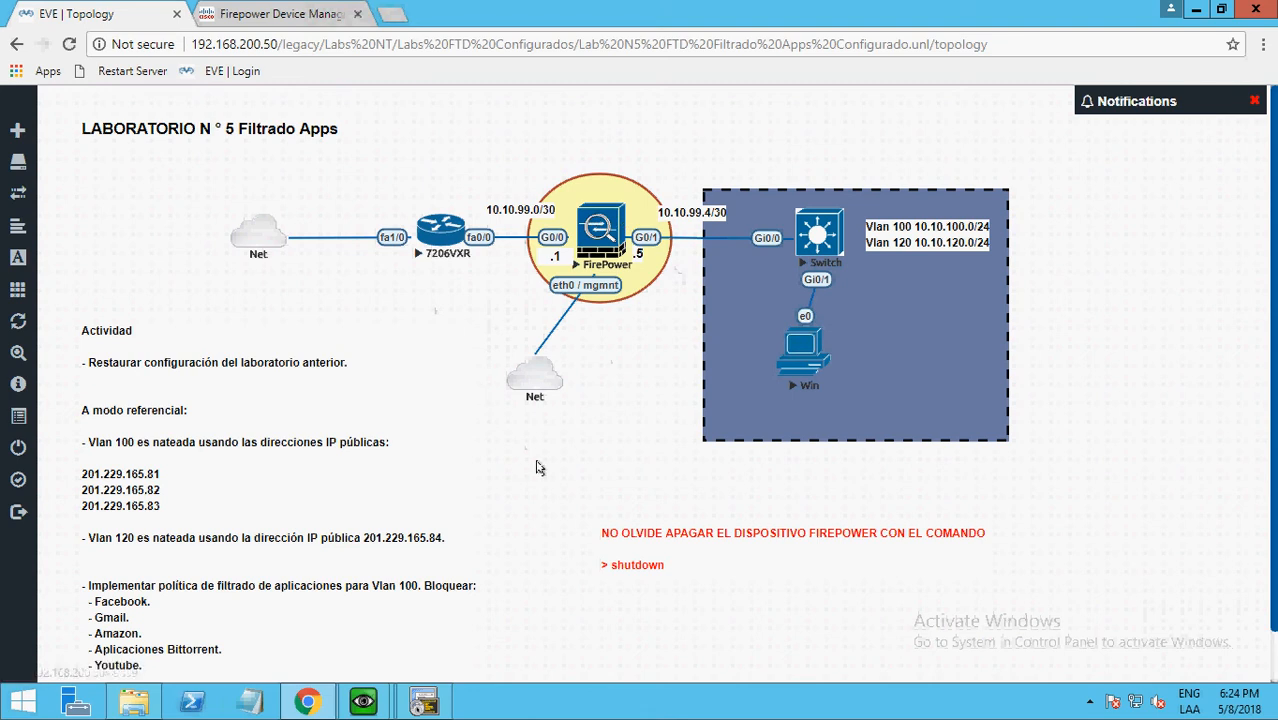
click(1193, 10)
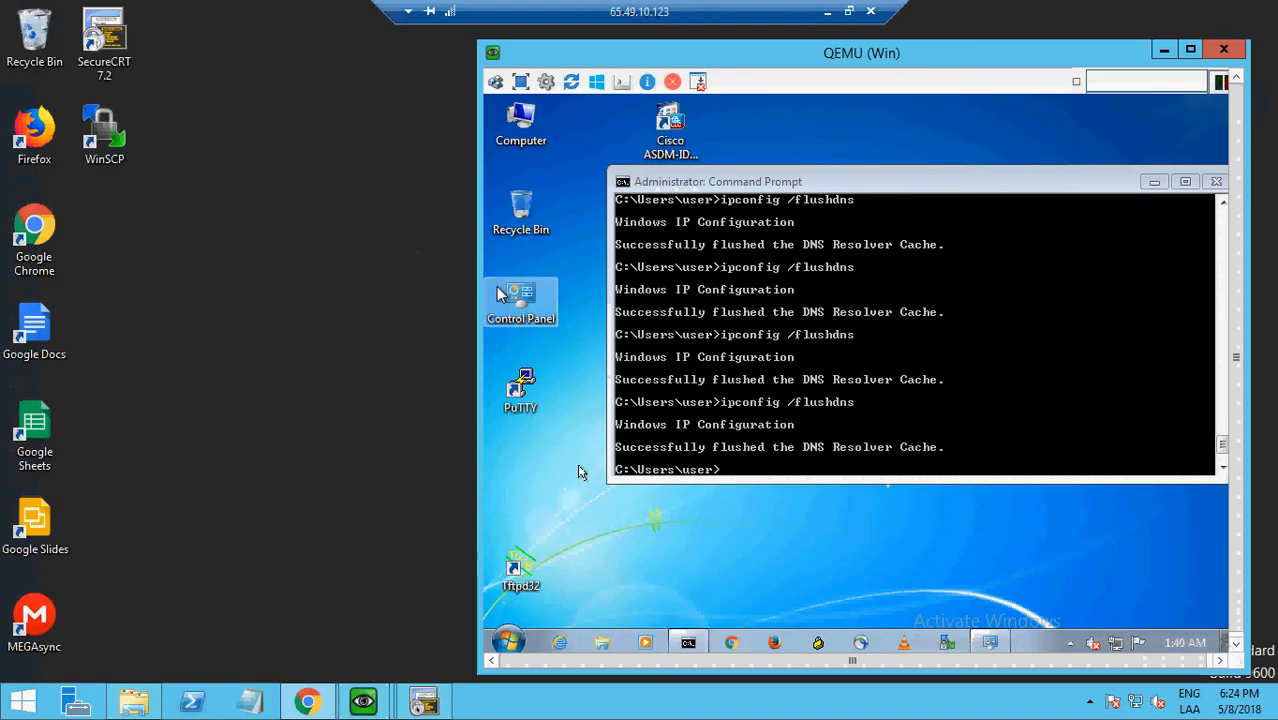
click(1164, 48)
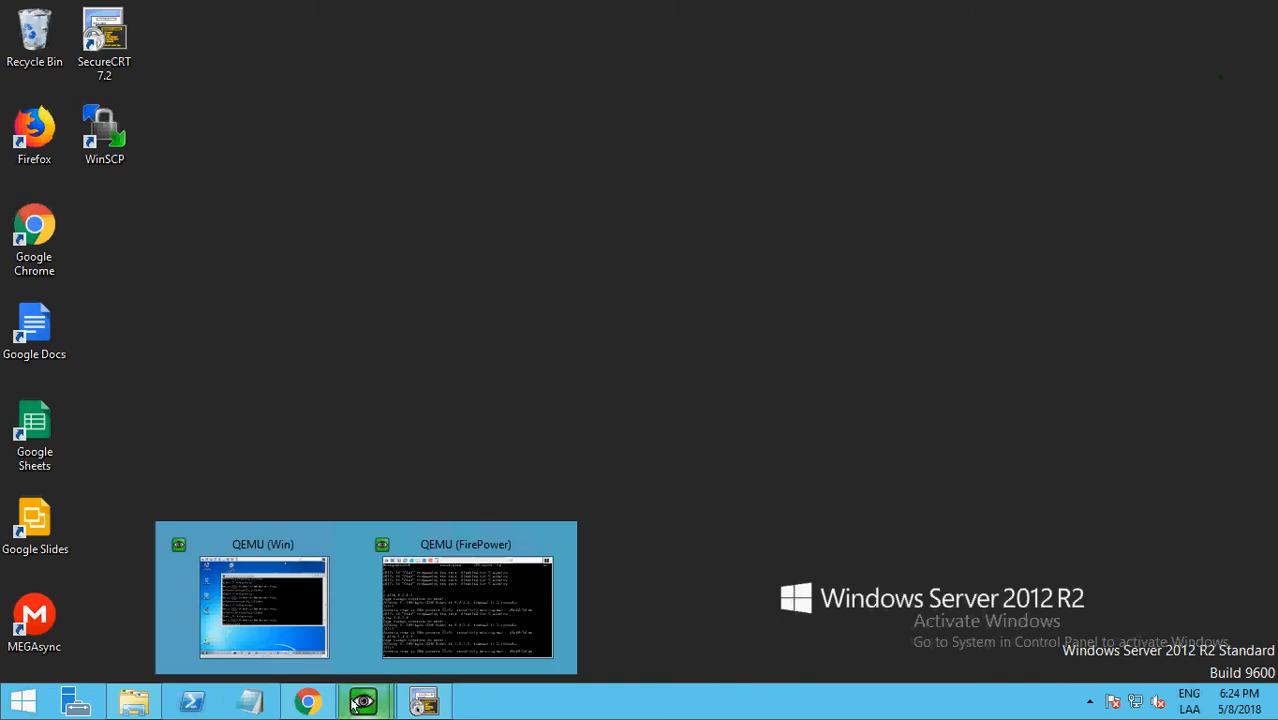
click(309, 704)
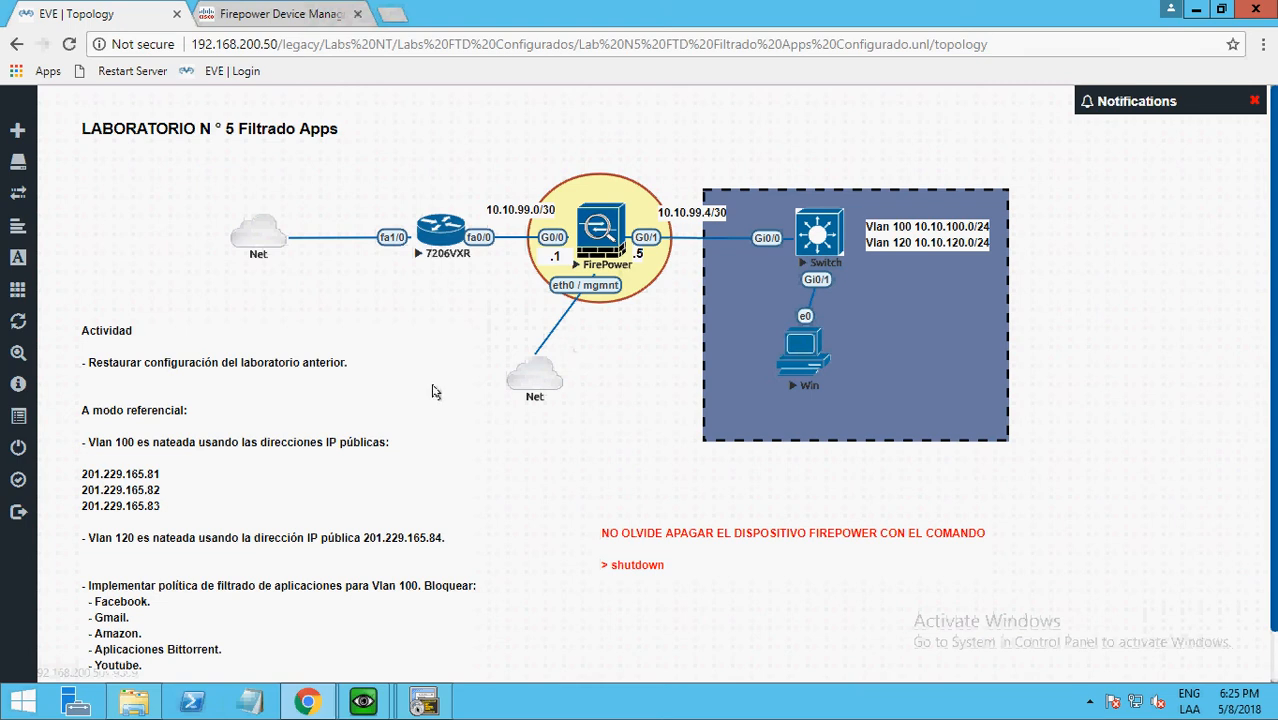
click(272, 14)
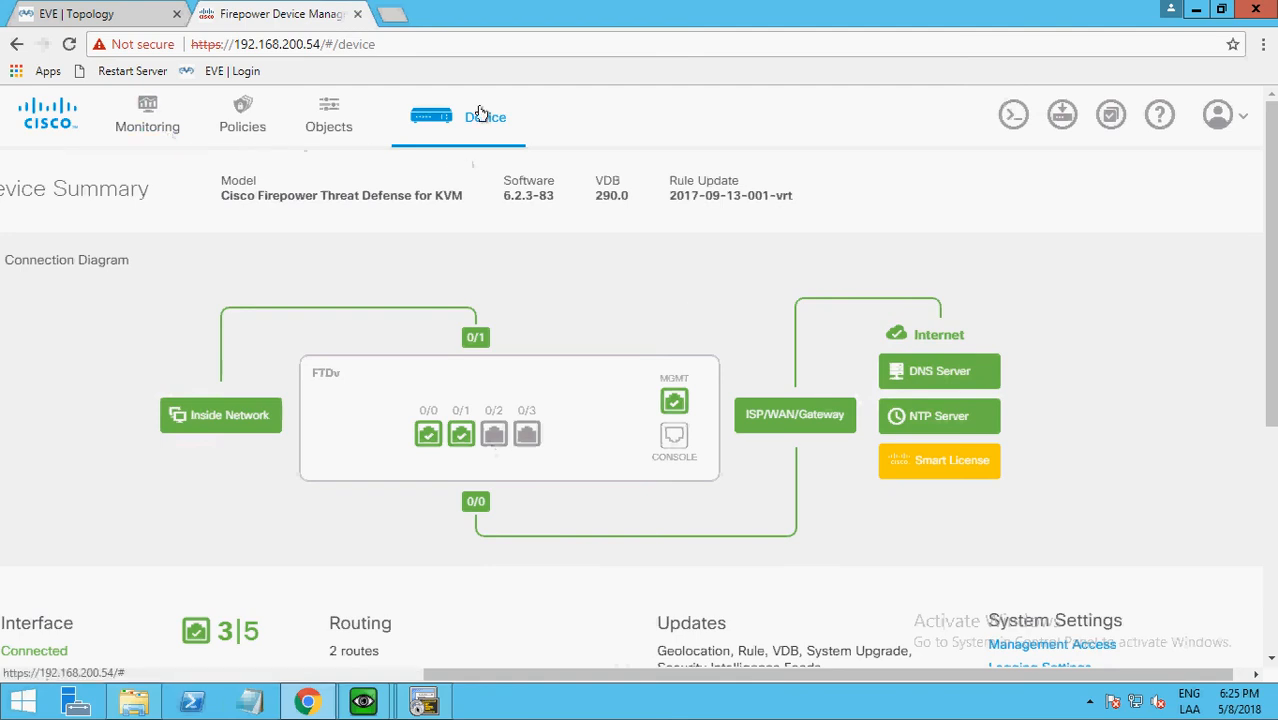
click(72, 13)
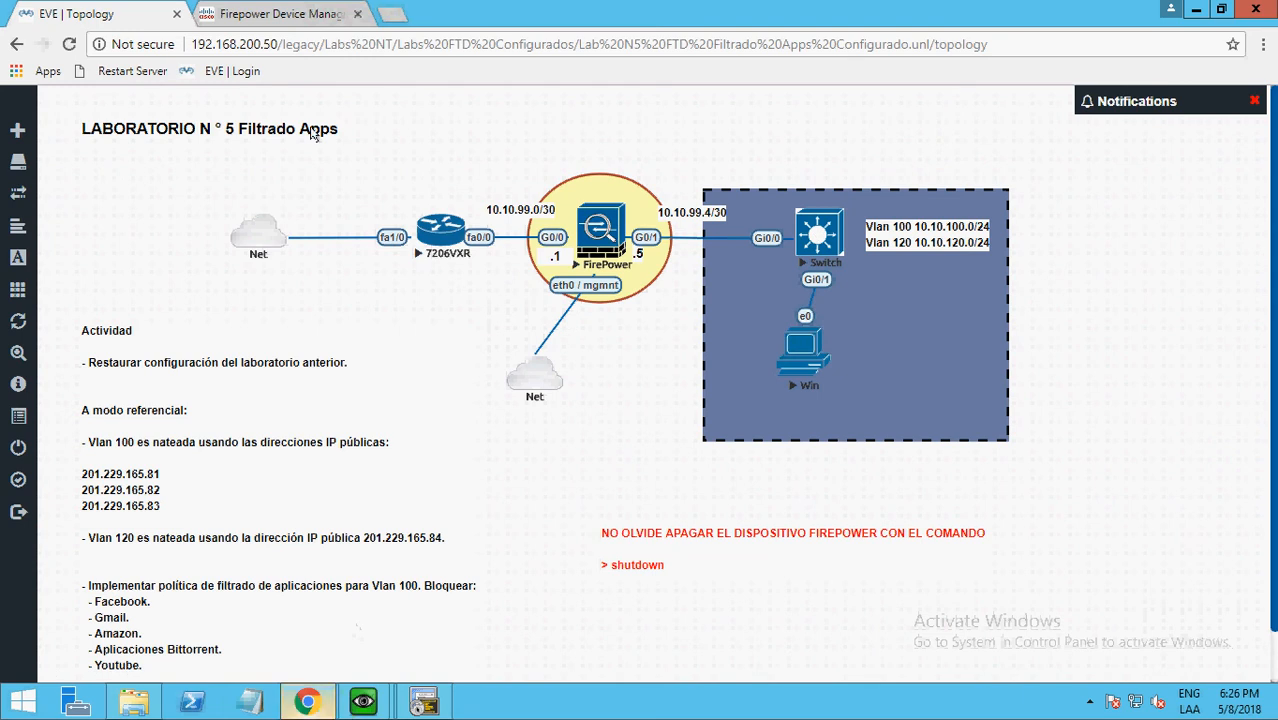
Examine the access control rules in Firepower Device Manager, including the source and destination settings of the Politica-DNS-General rule.
click(268, 14)
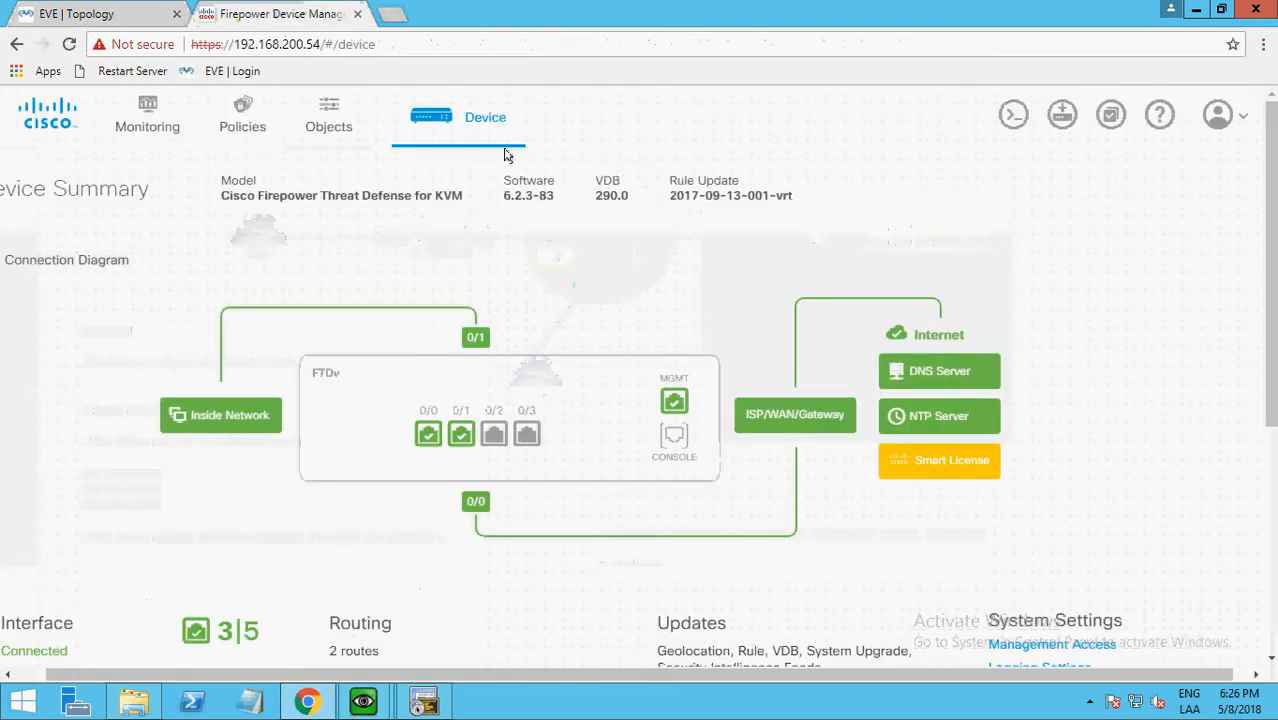
click(240, 120)
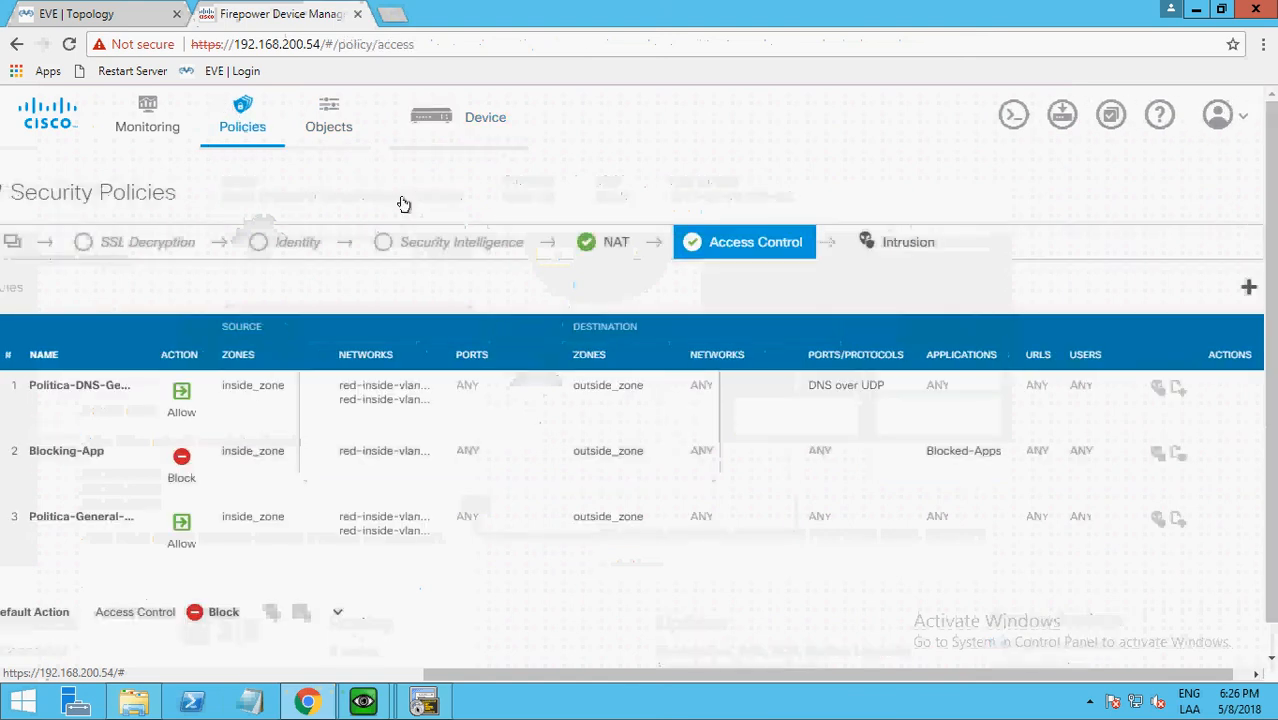
mouse_move(731, 483)
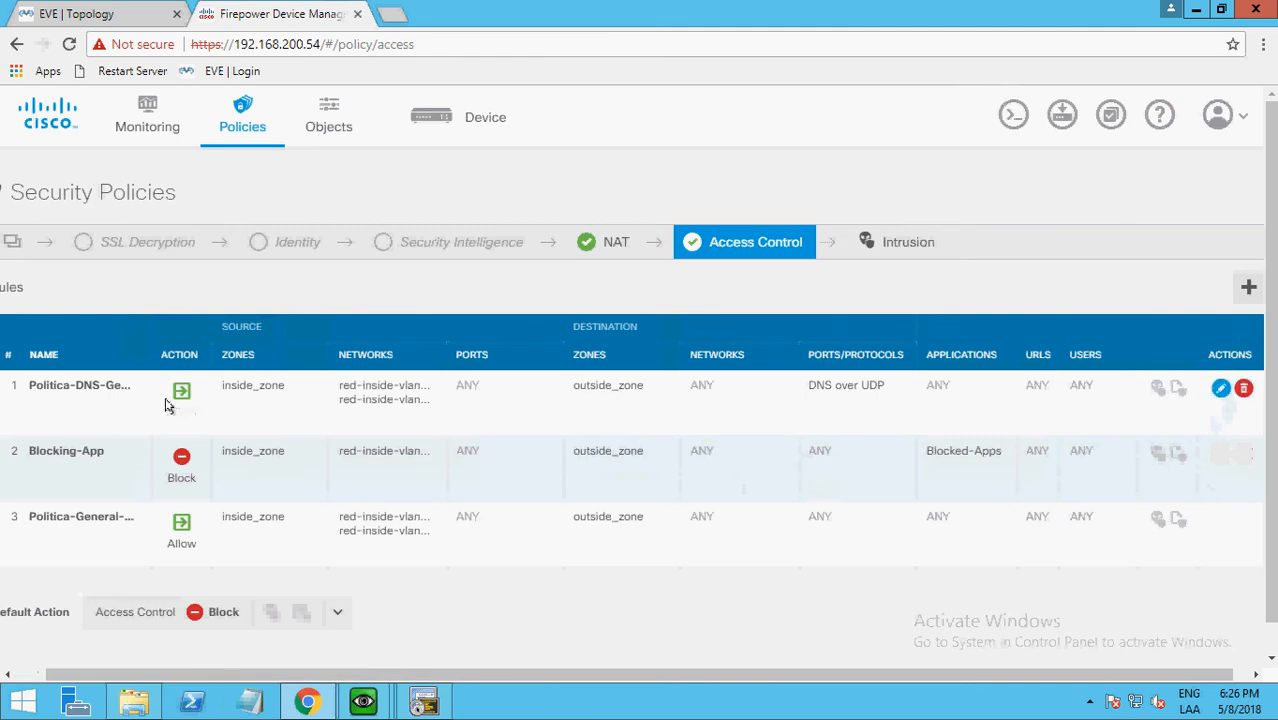
click(1221, 390)
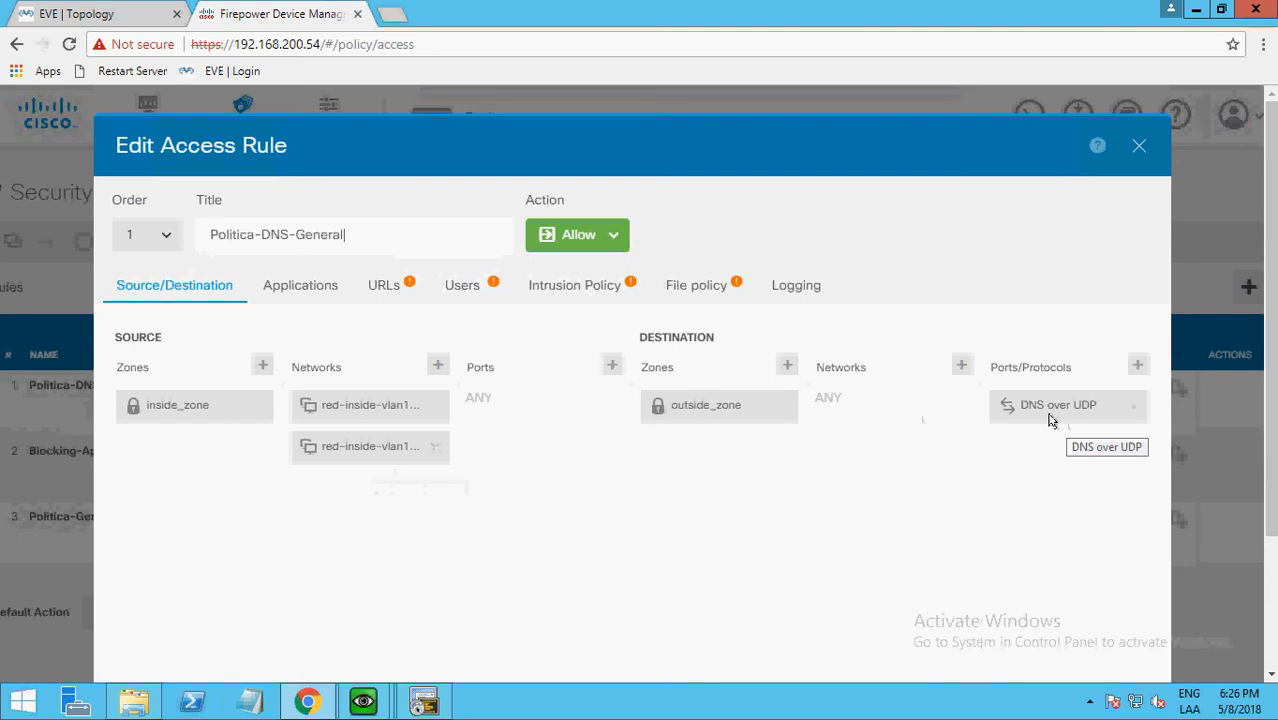
click(1138, 151)
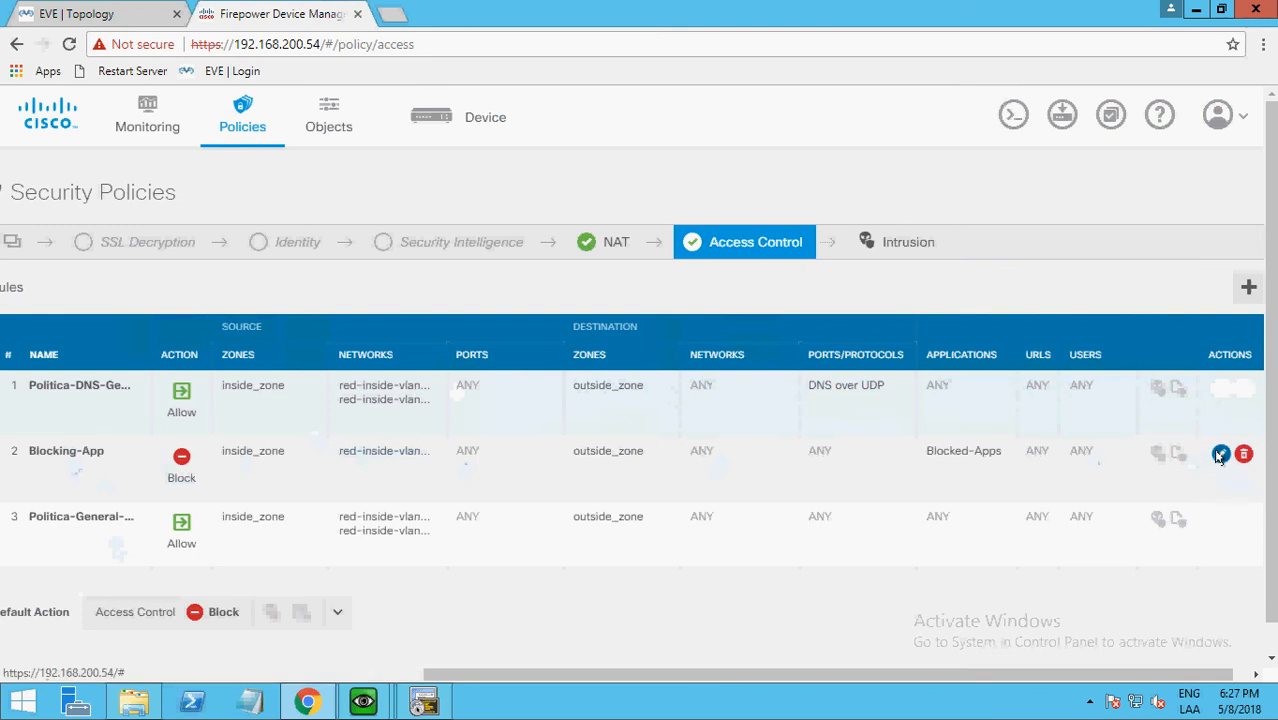
Open the application criteria of the Blocking-App access rule and filter the available applications by "face".
click(1221, 454)
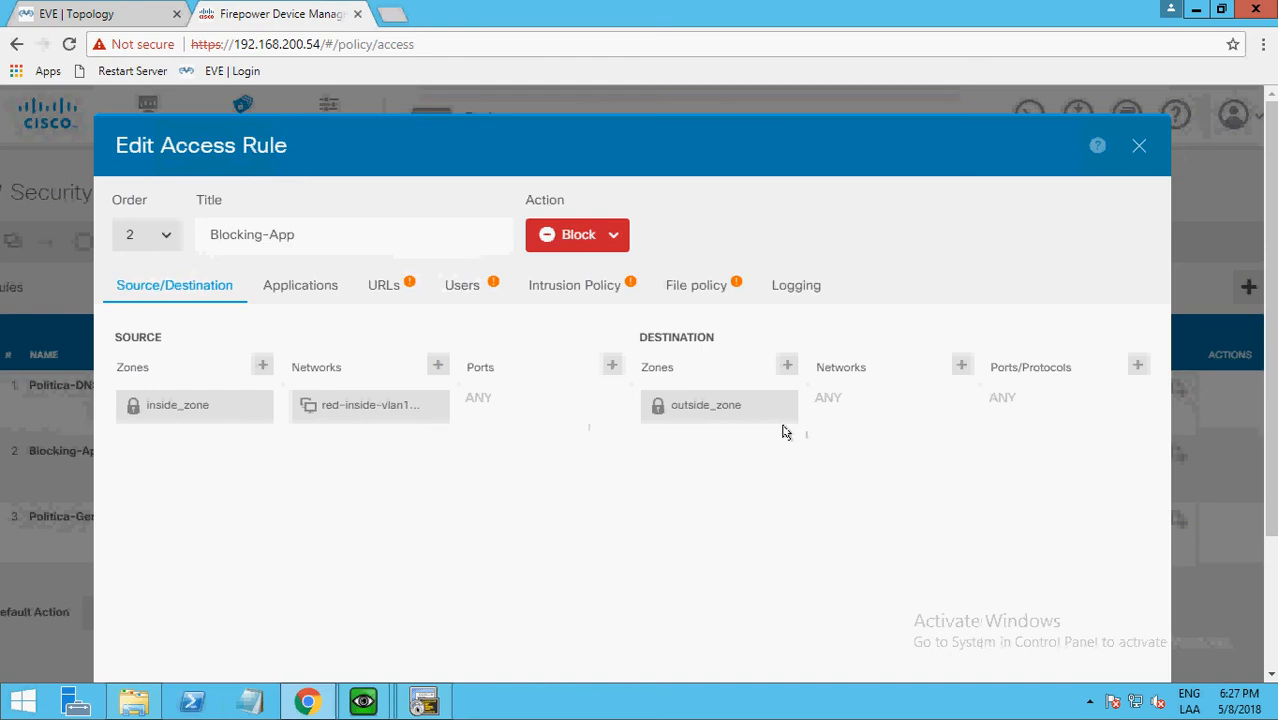
click(290, 289)
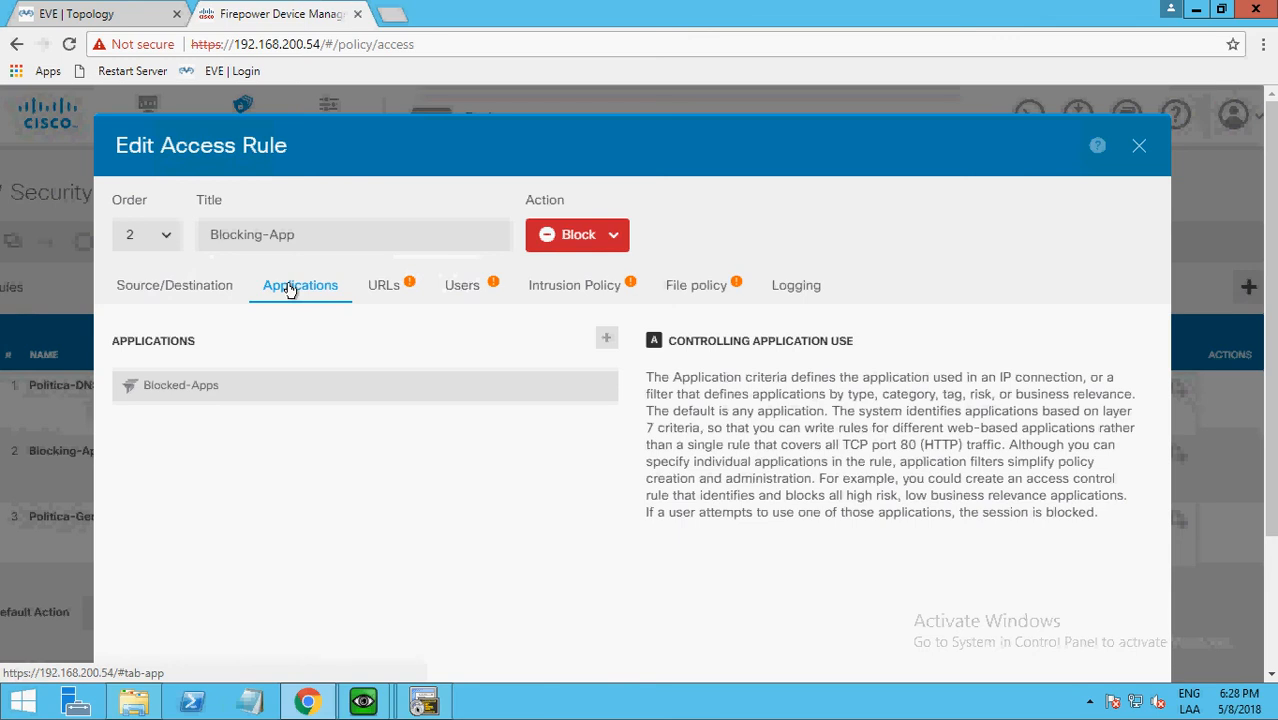
click(606, 339)
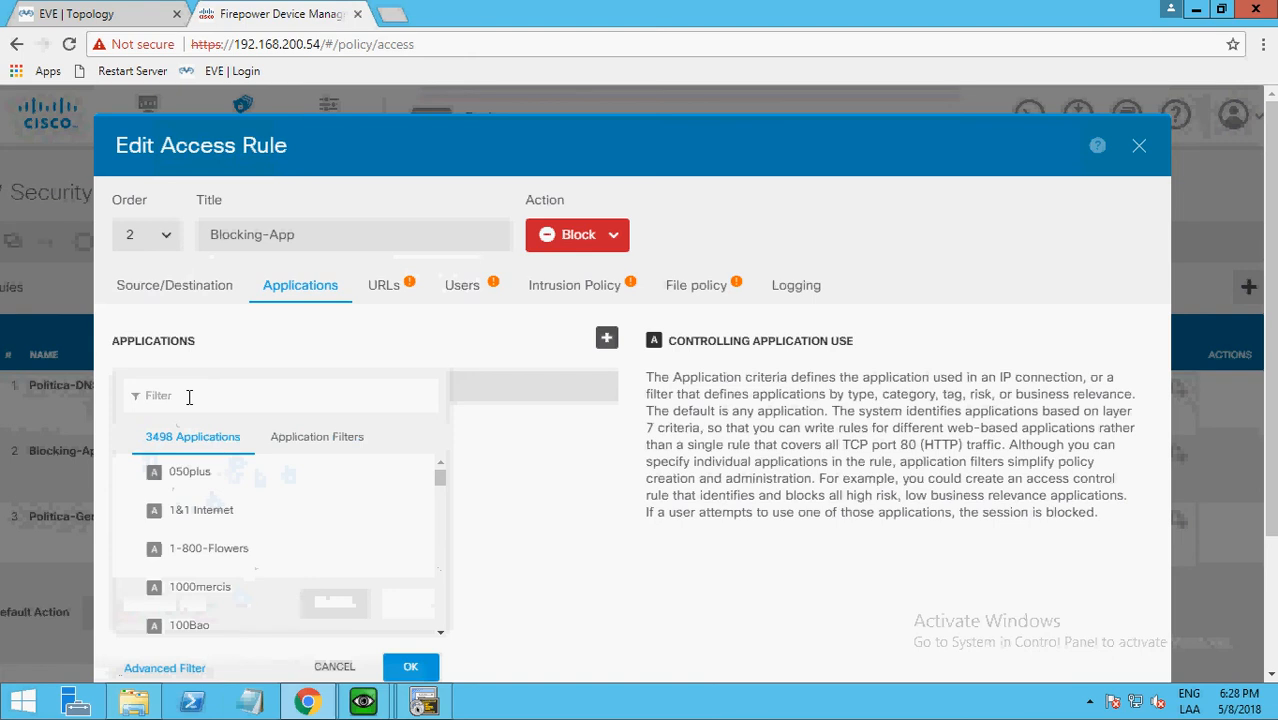
click(189, 396)
text(face)
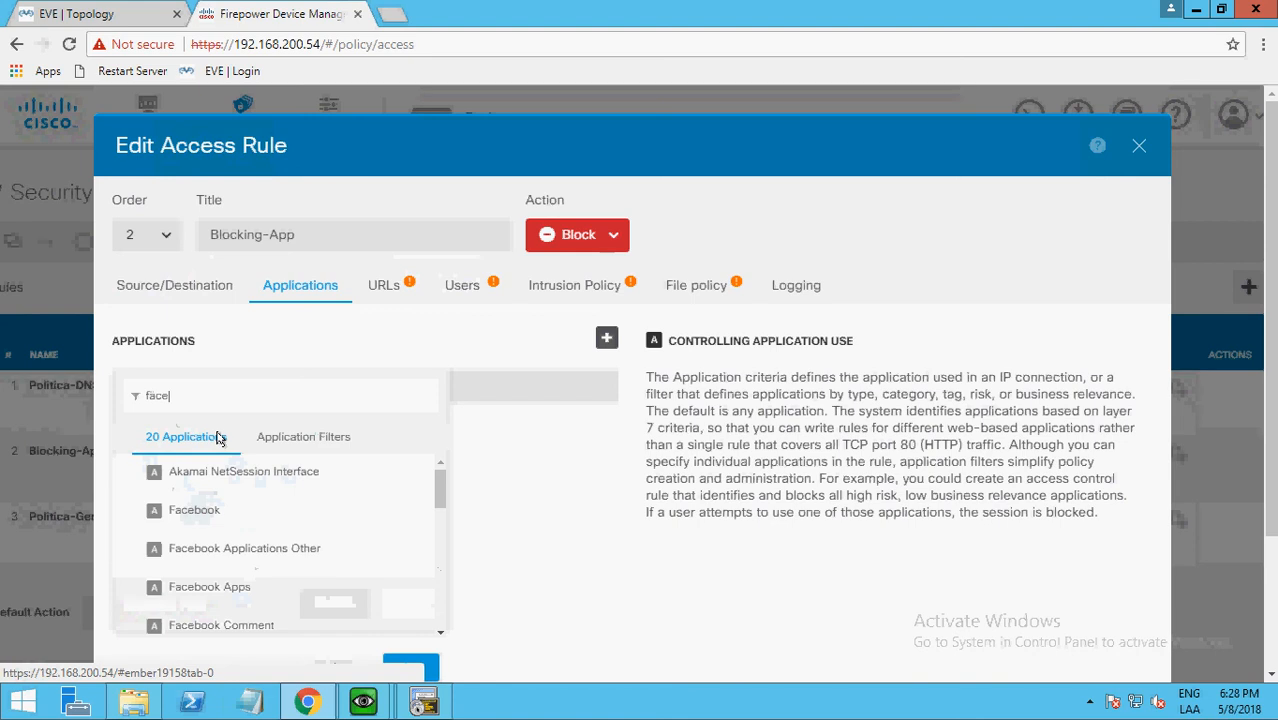
Filter the available applications by "amaz" and look through the matching entries.
key(BackSpace)
key(BackSpace)
key(BackSpace)
key(BackSpace)
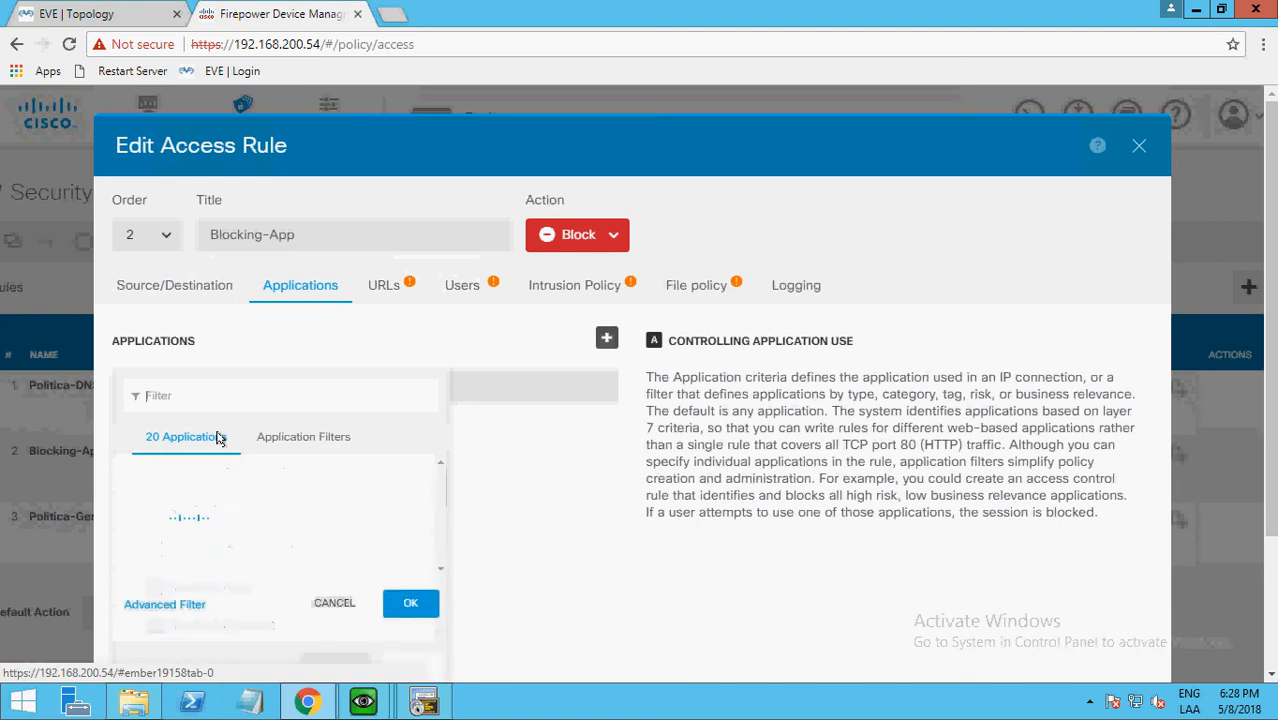
text(amaz)
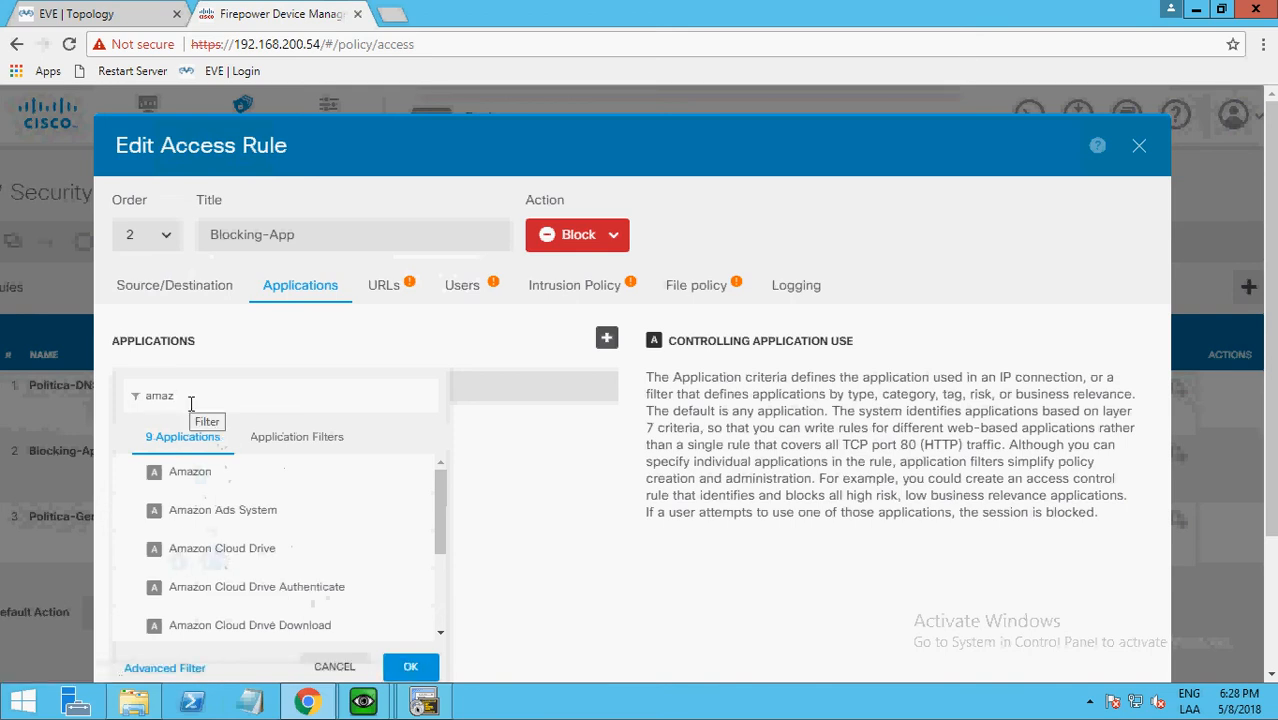
drag(442, 505, 436, 550)
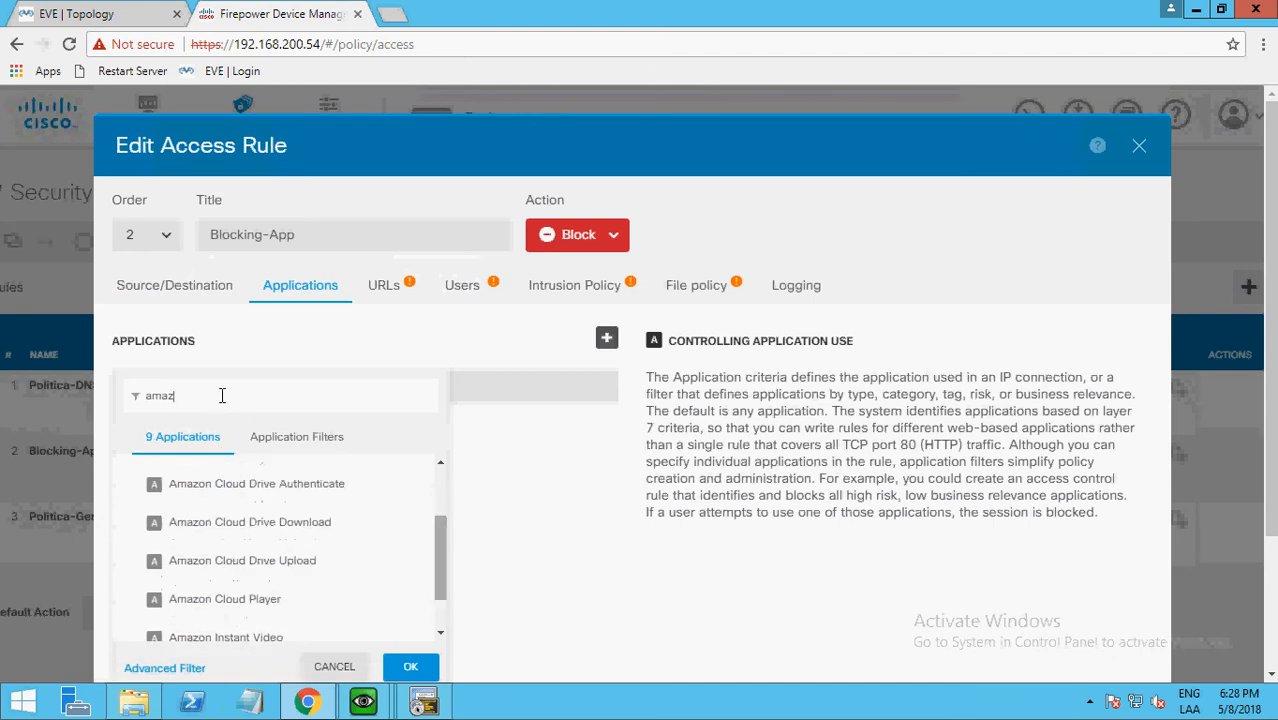
Filter the available applications by "bitt" to look up the BitTorrent applications.
key(BackSpace)
key(BackSpace)
key(BackSpace)
key(BackSpace)
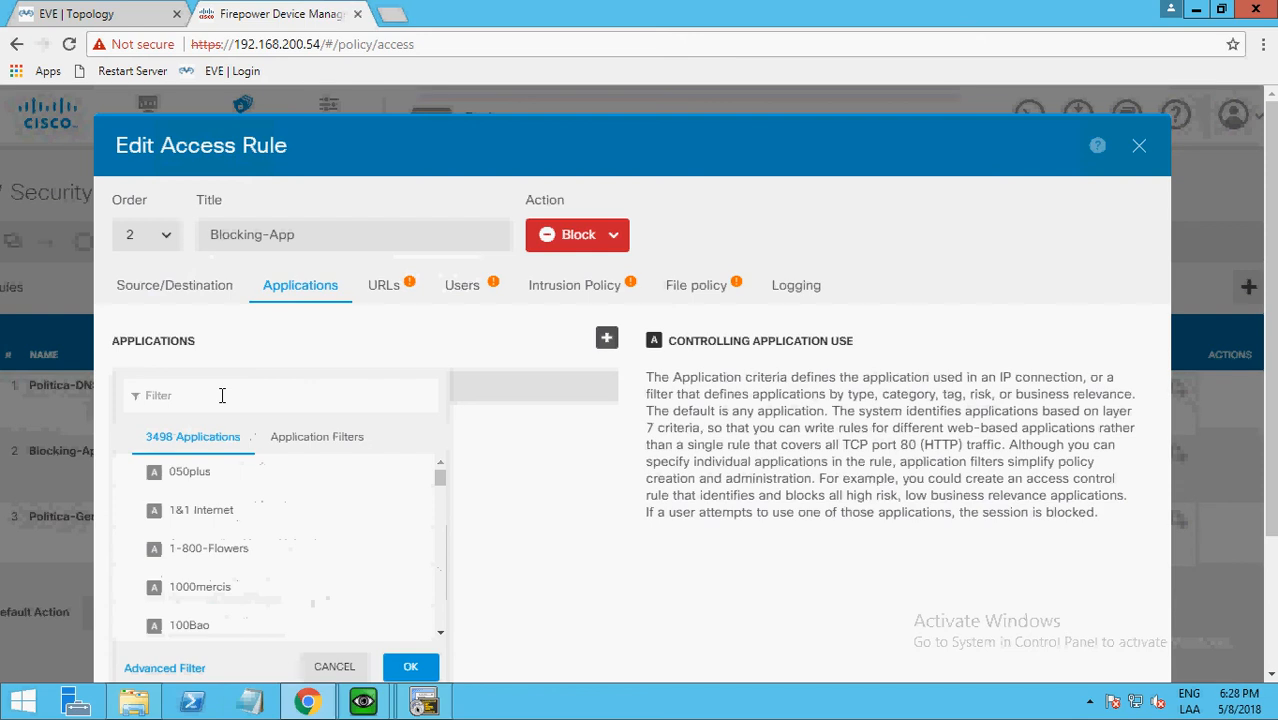
text(b)
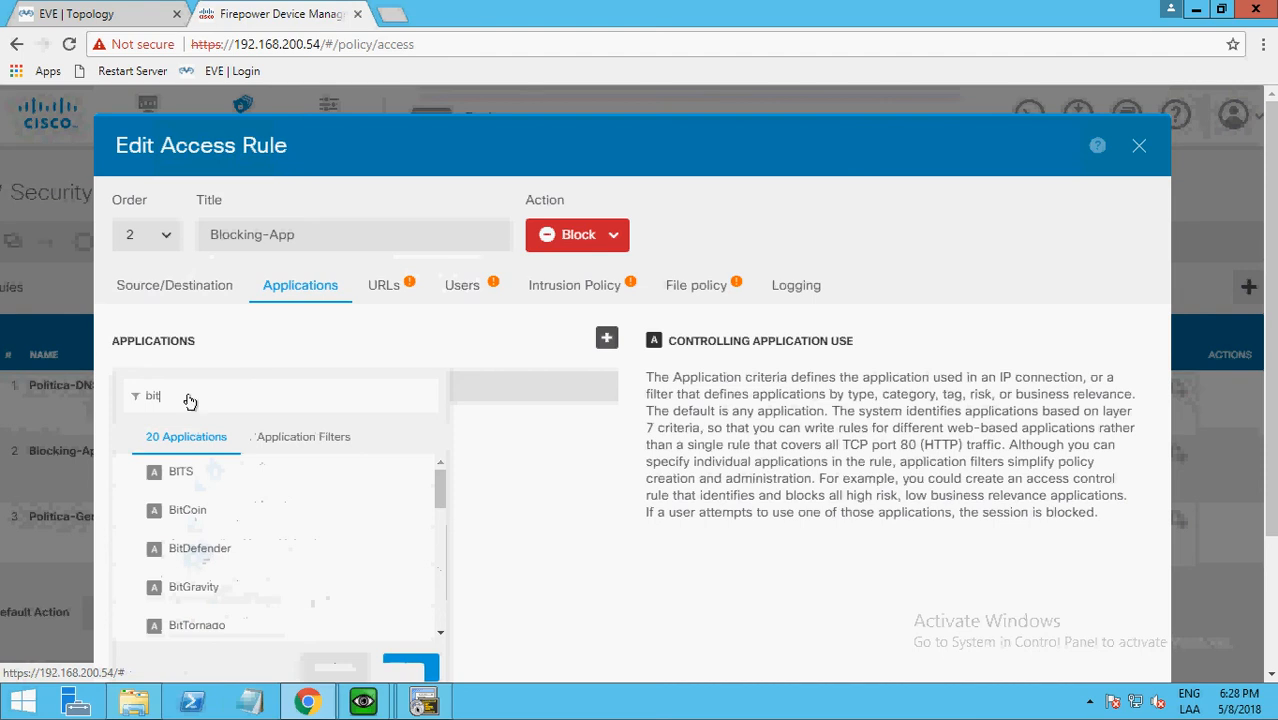
text(itt)
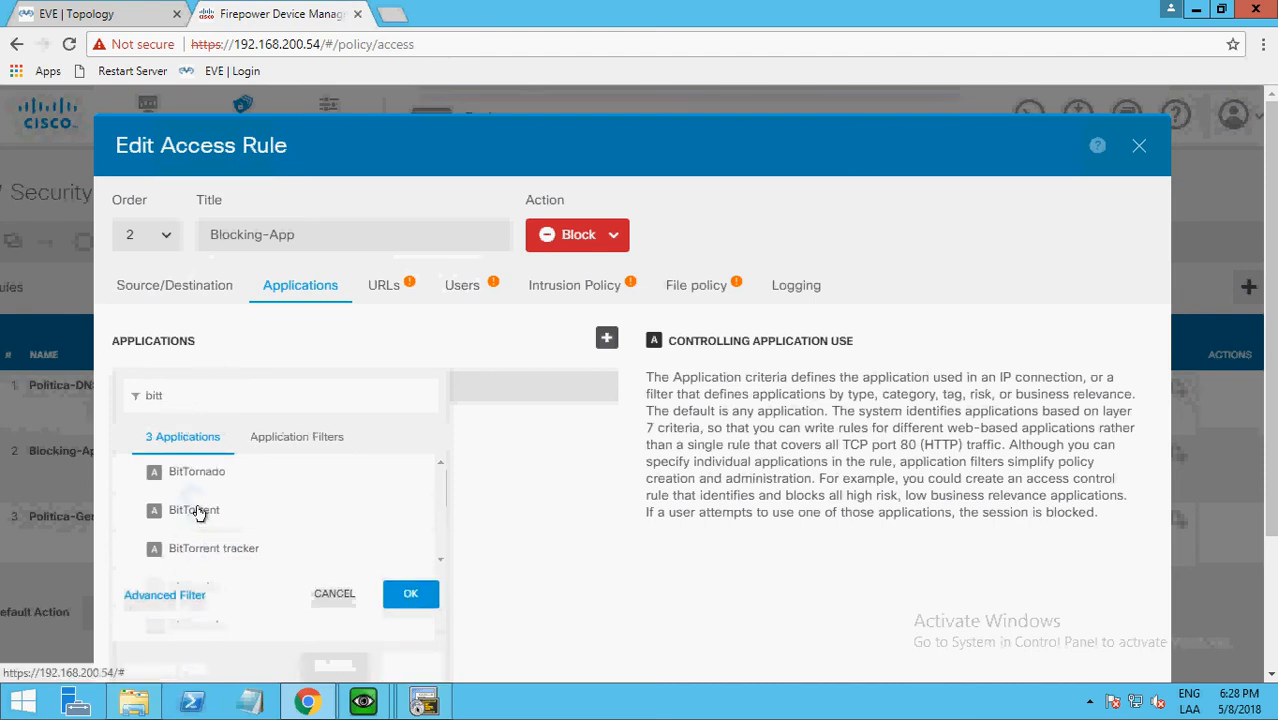
Filter the available applications by "sky", clear the filter and close the Blocking-App rule without saving changes.
key(BackSpace)
key(BackSpace)
key(BackSpace)
key(BackSpace)
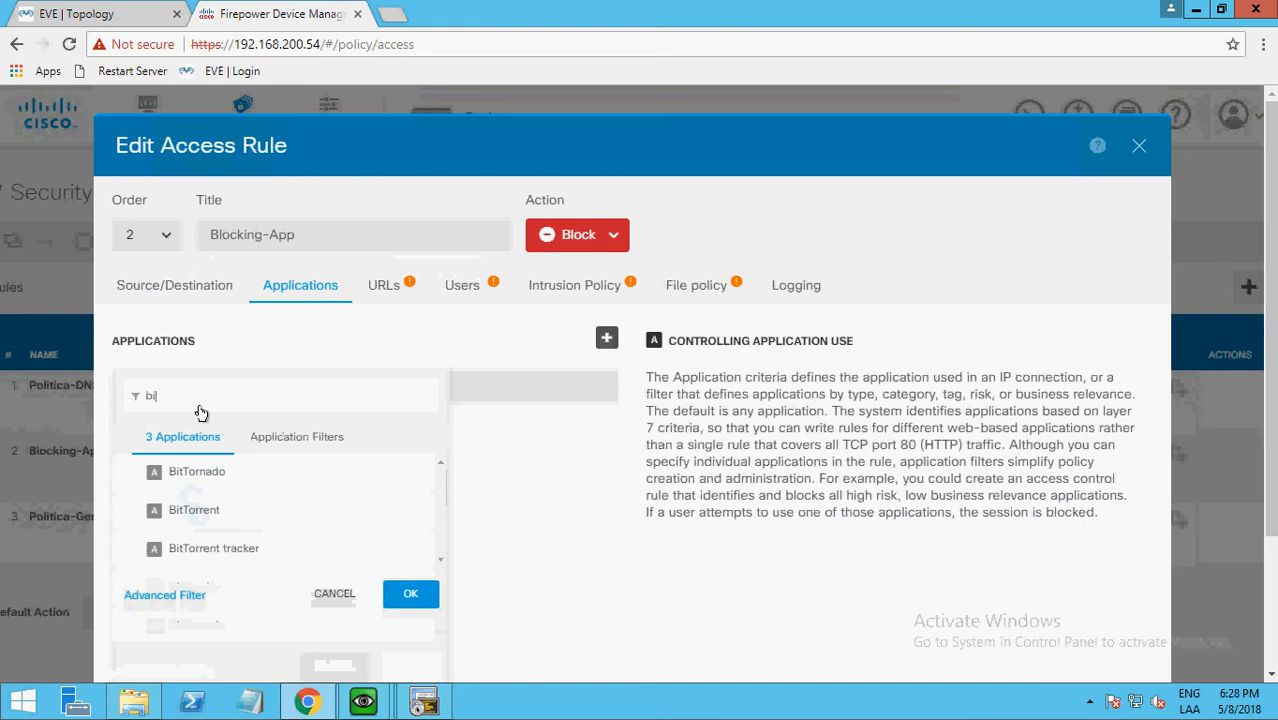
text(sky)
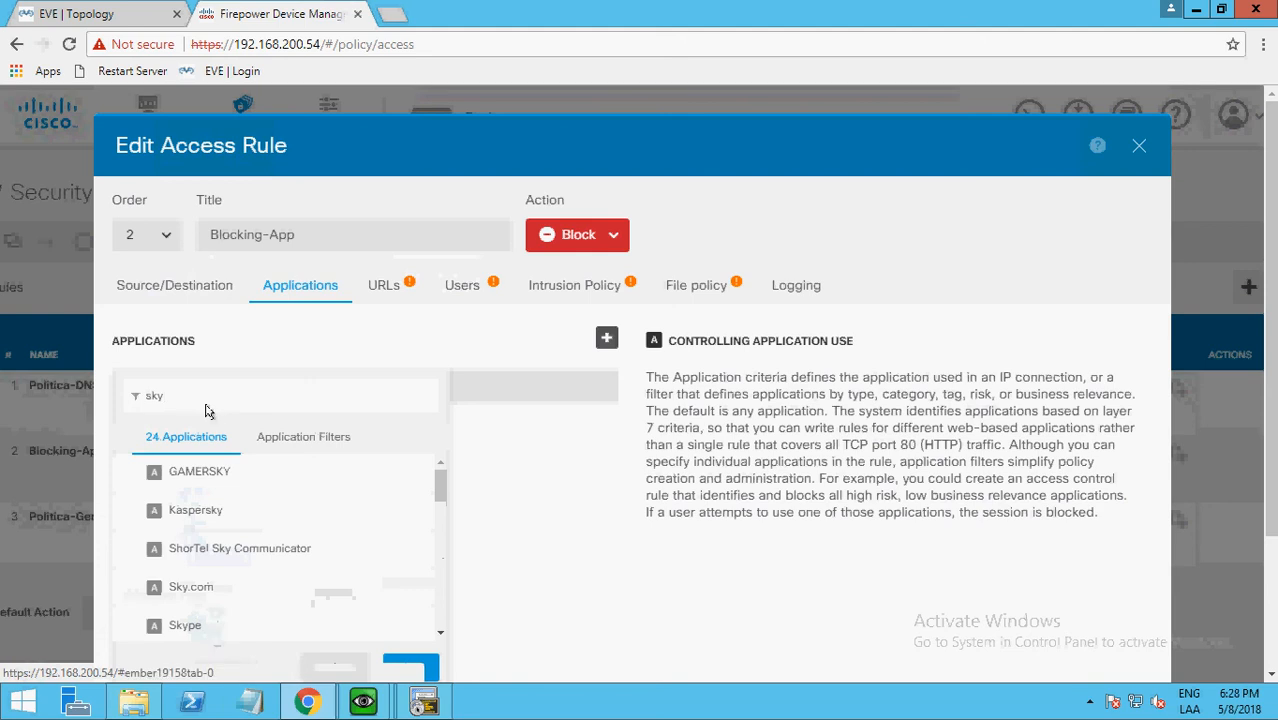
key(BackSpace)
key(BackSpace)
key(BackSpace)
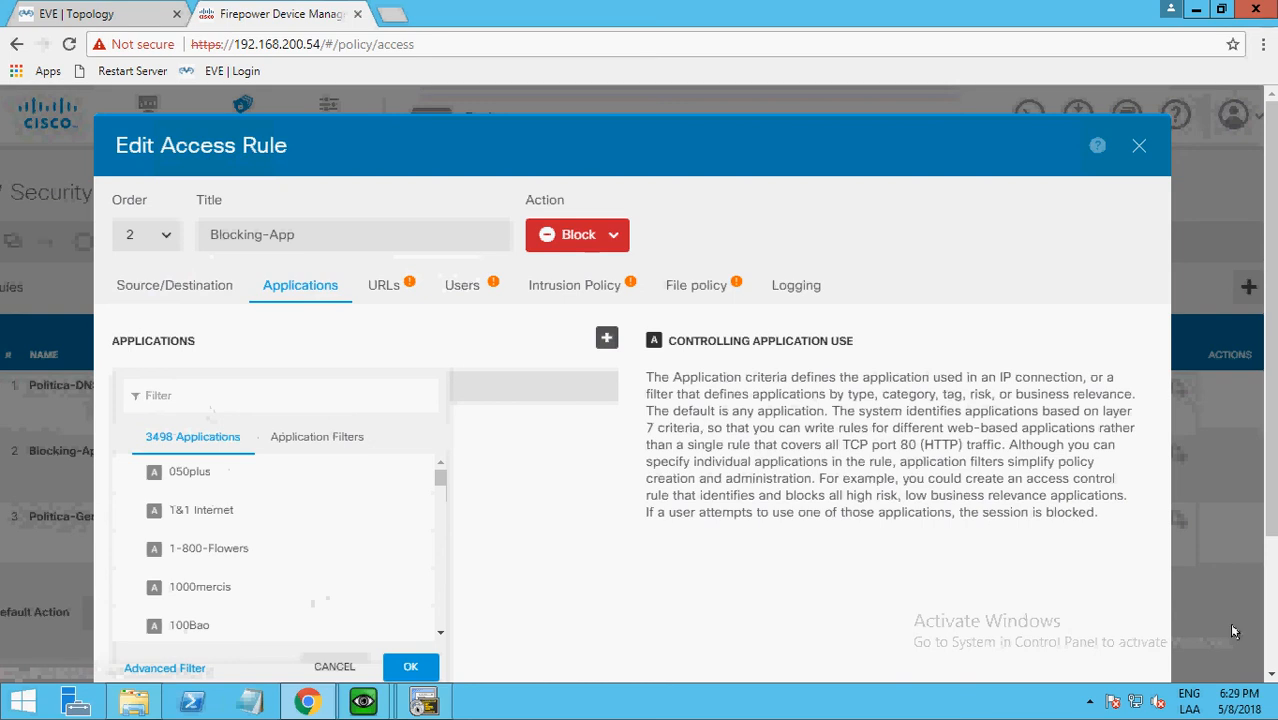
drag(1271, 525, 1271, 643)
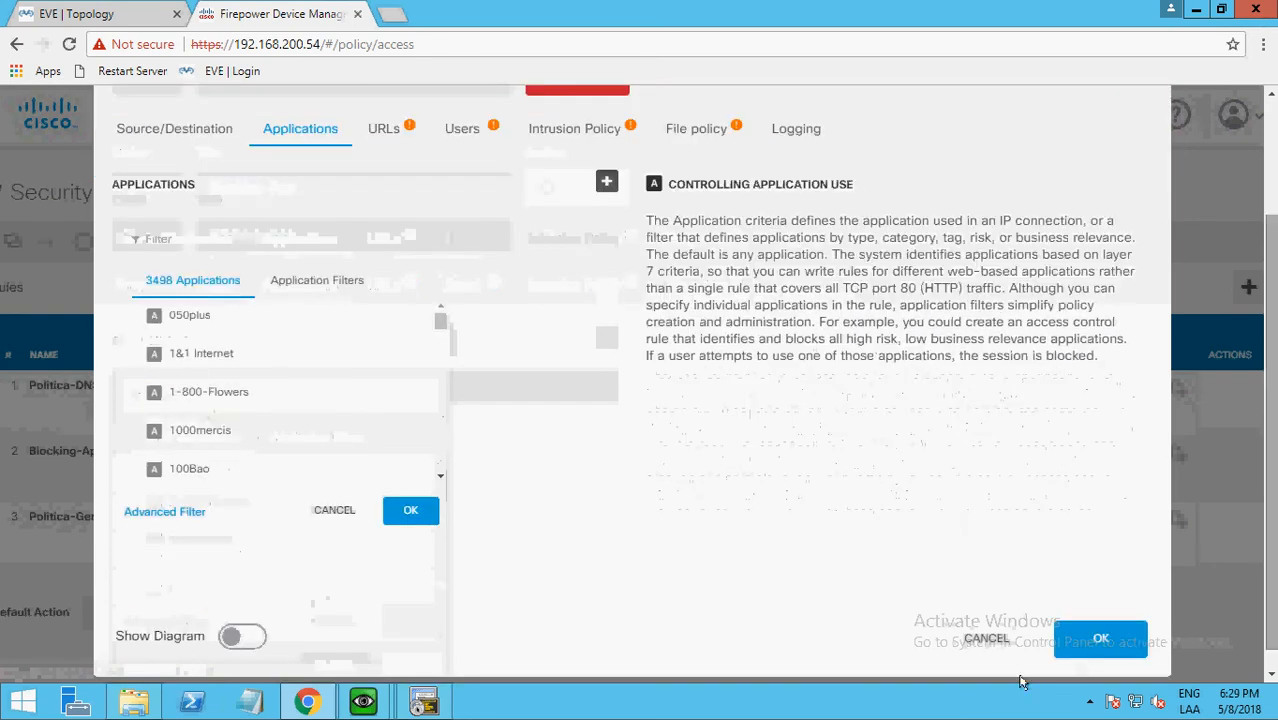
click(990, 640)
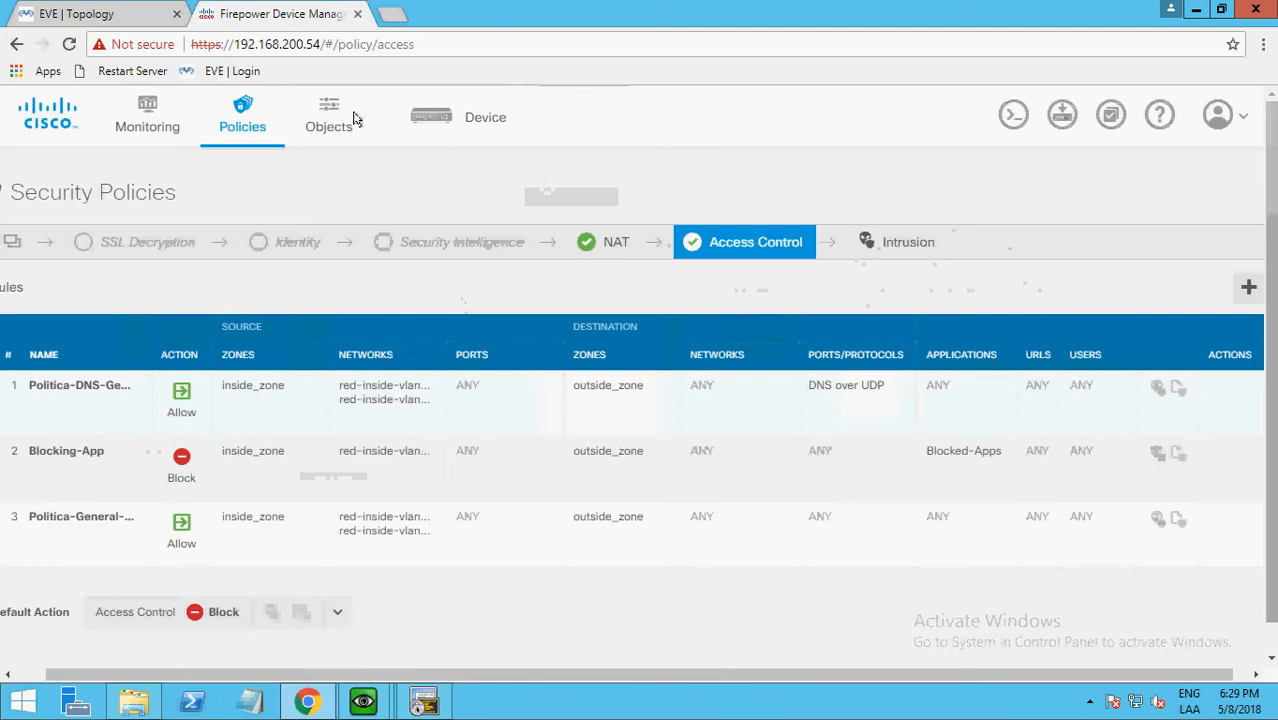
Open the Blocked-Apps application filter object for editing and add the LinkedIn application to its list.
mouse_move(614, 8)
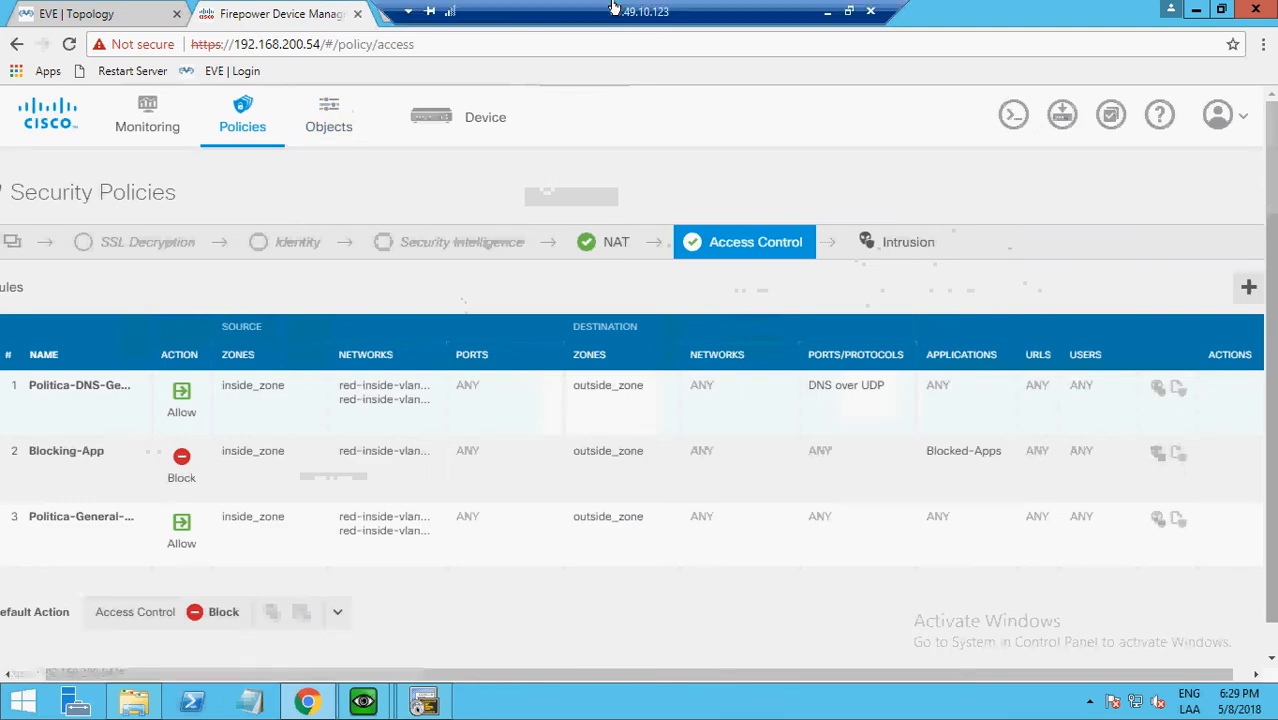
click(322, 121)
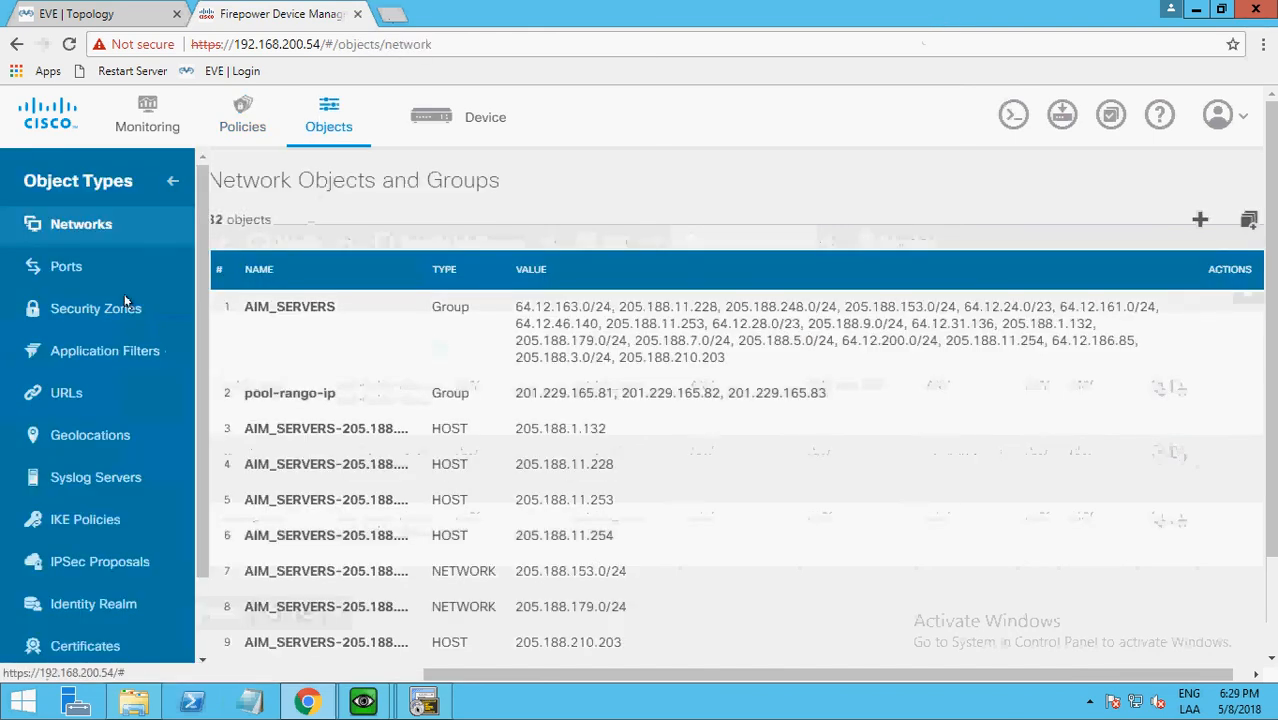
click(96, 345)
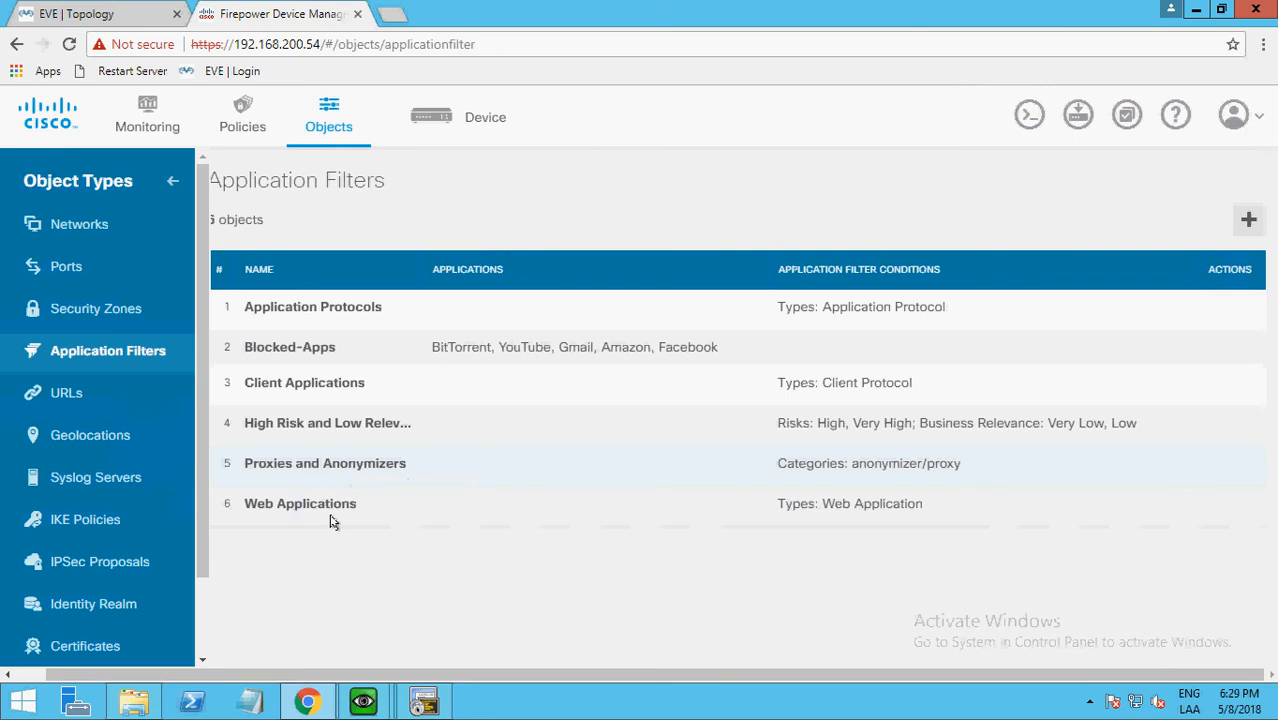
mouse_move(276, 355)
click(1219, 350)
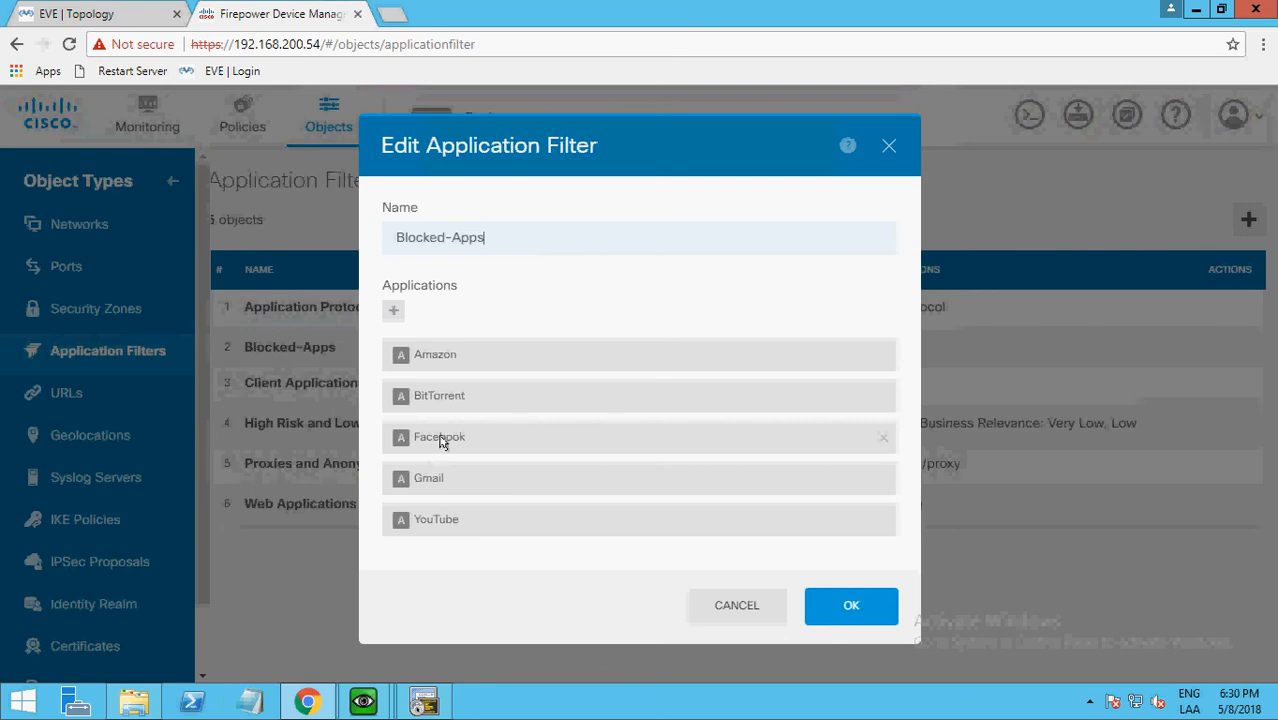
click(393, 313)
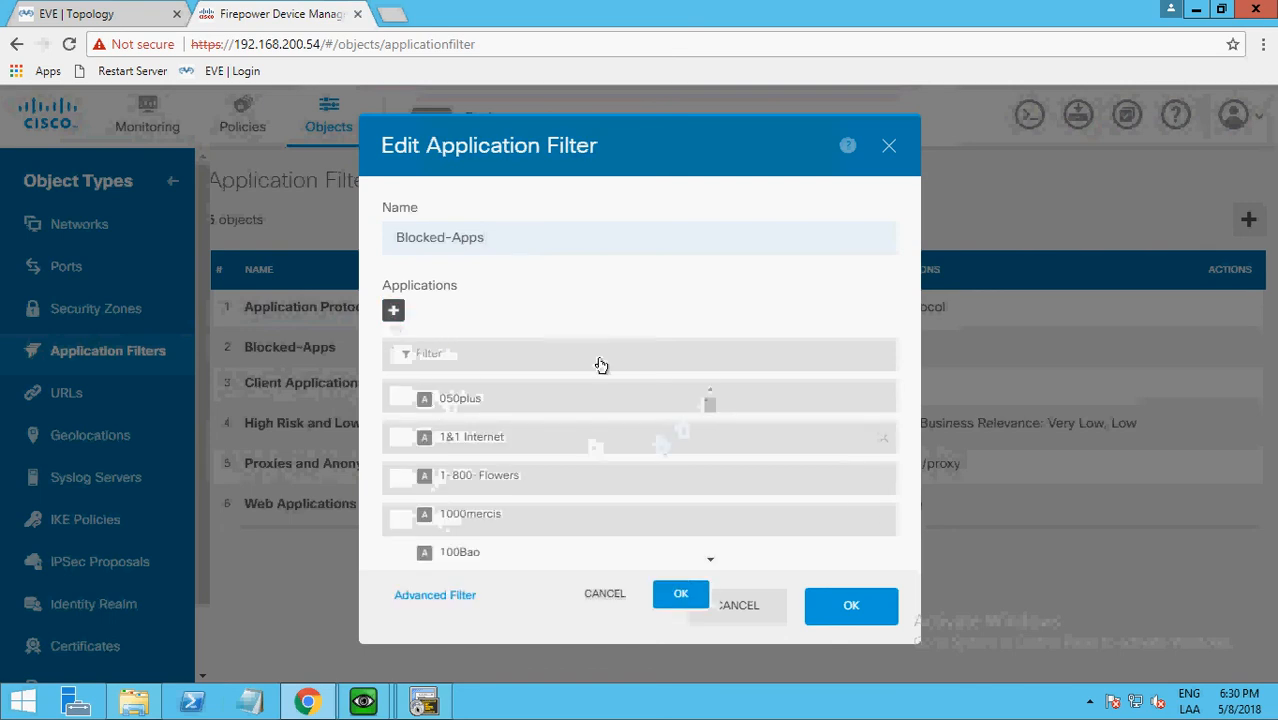
click(524, 354)
text(linked)
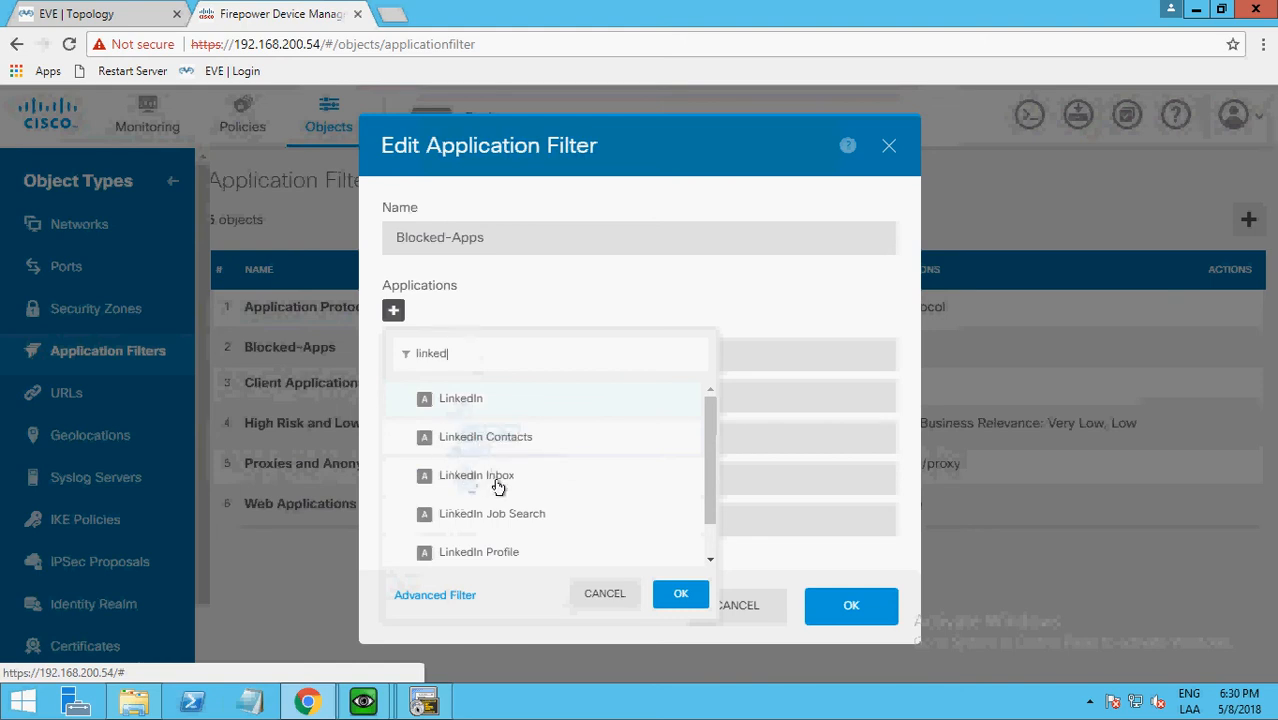
click(459, 397)
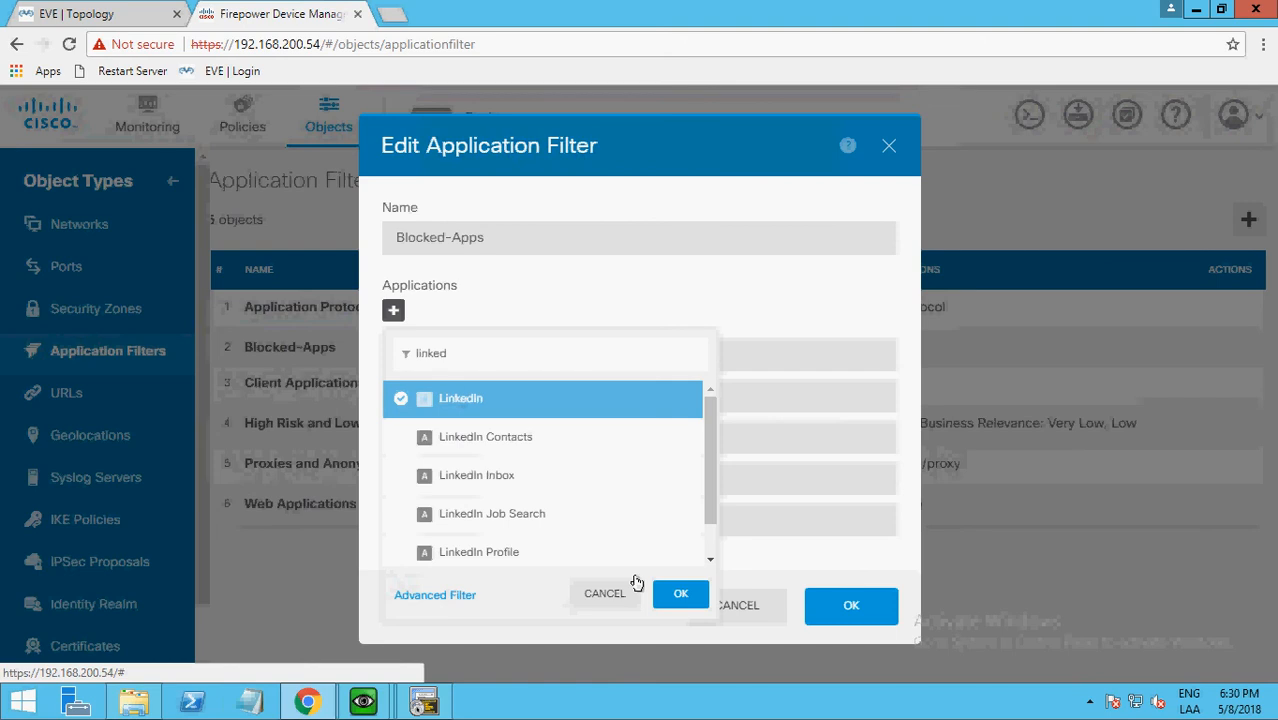
click(679, 594)
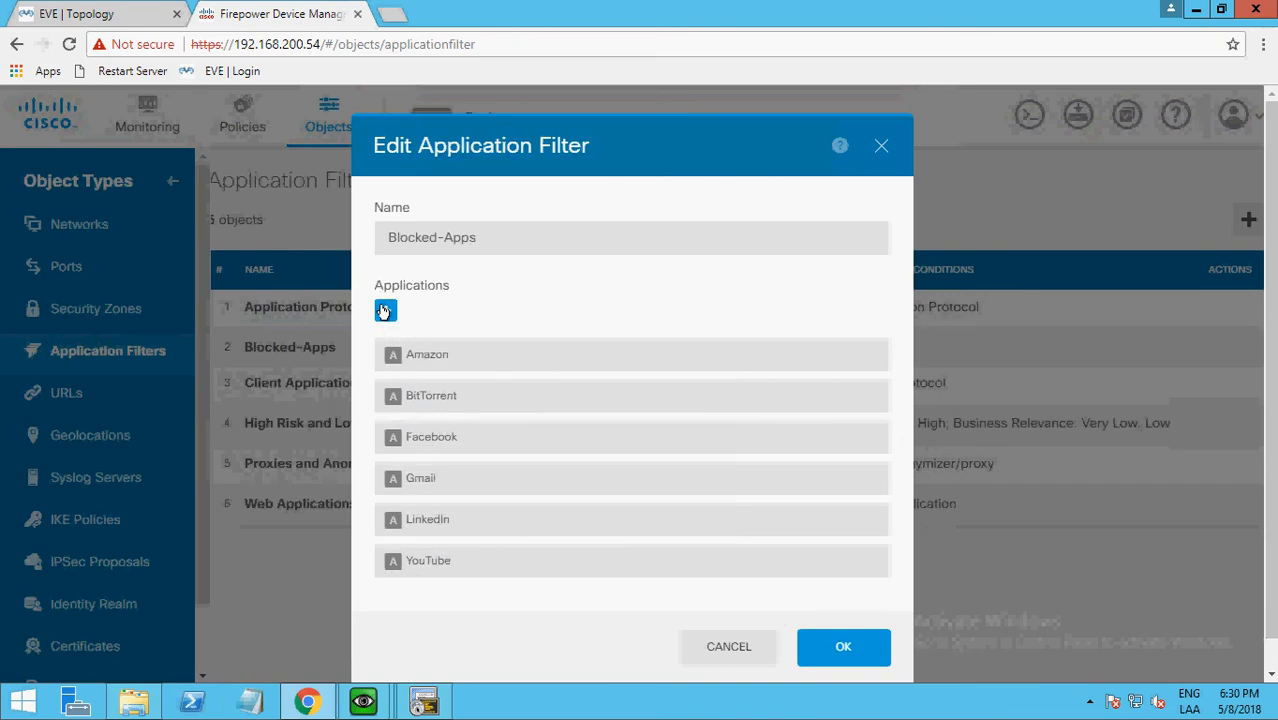
Add the anonymizer/proxy category to the Blocked-Apps application filter with the advanced filter, looking through the applications it matches.
click(383, 312)
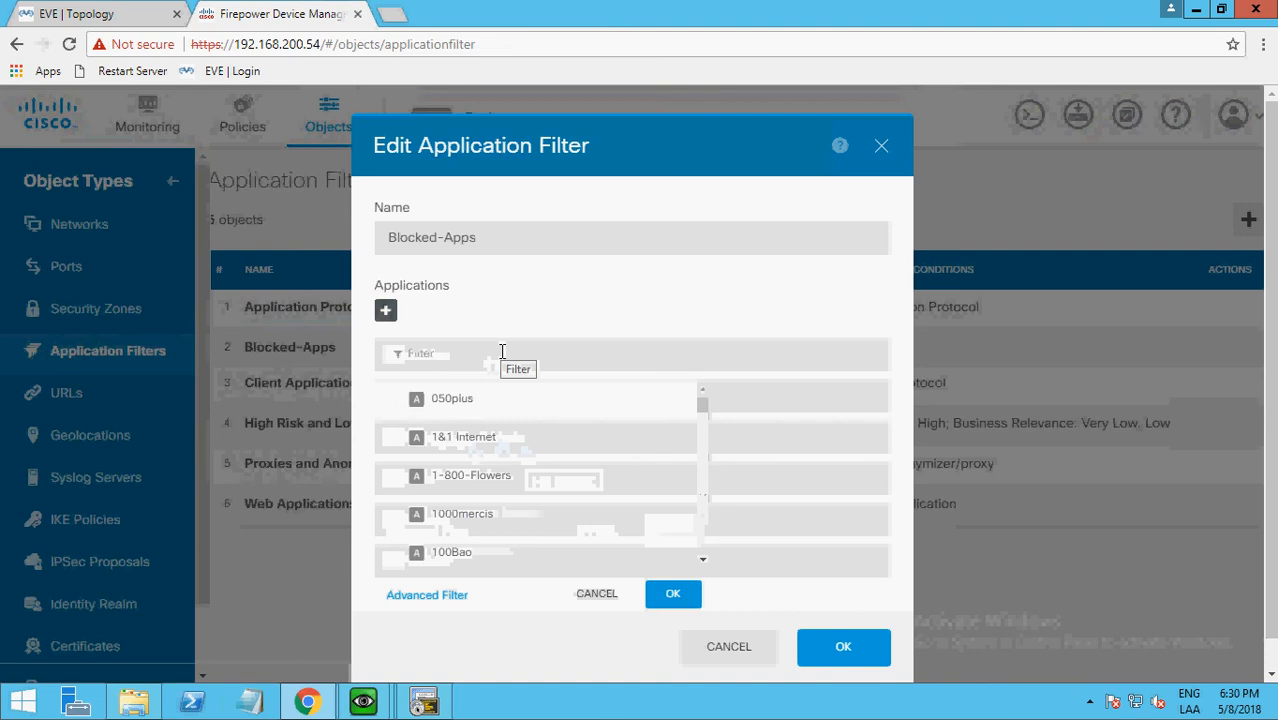
click(426, 595)
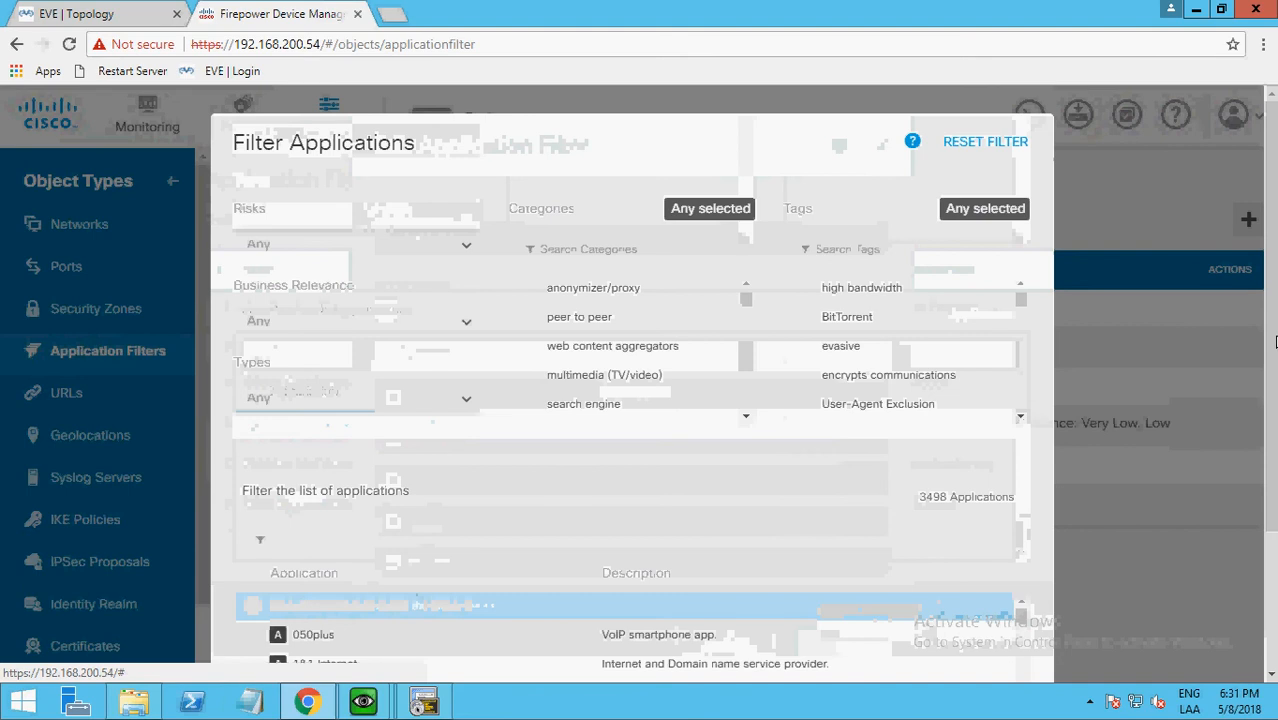
drag(1270, 352, 1270, 383)
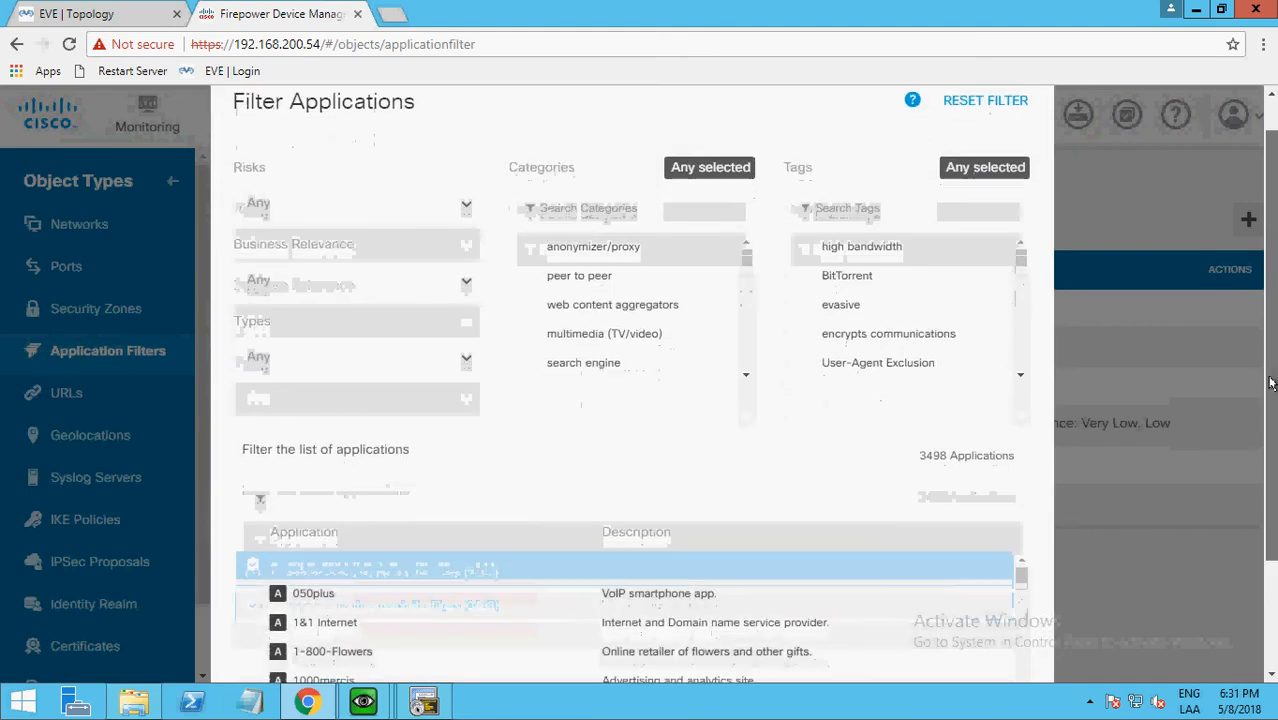
click(584, 252)
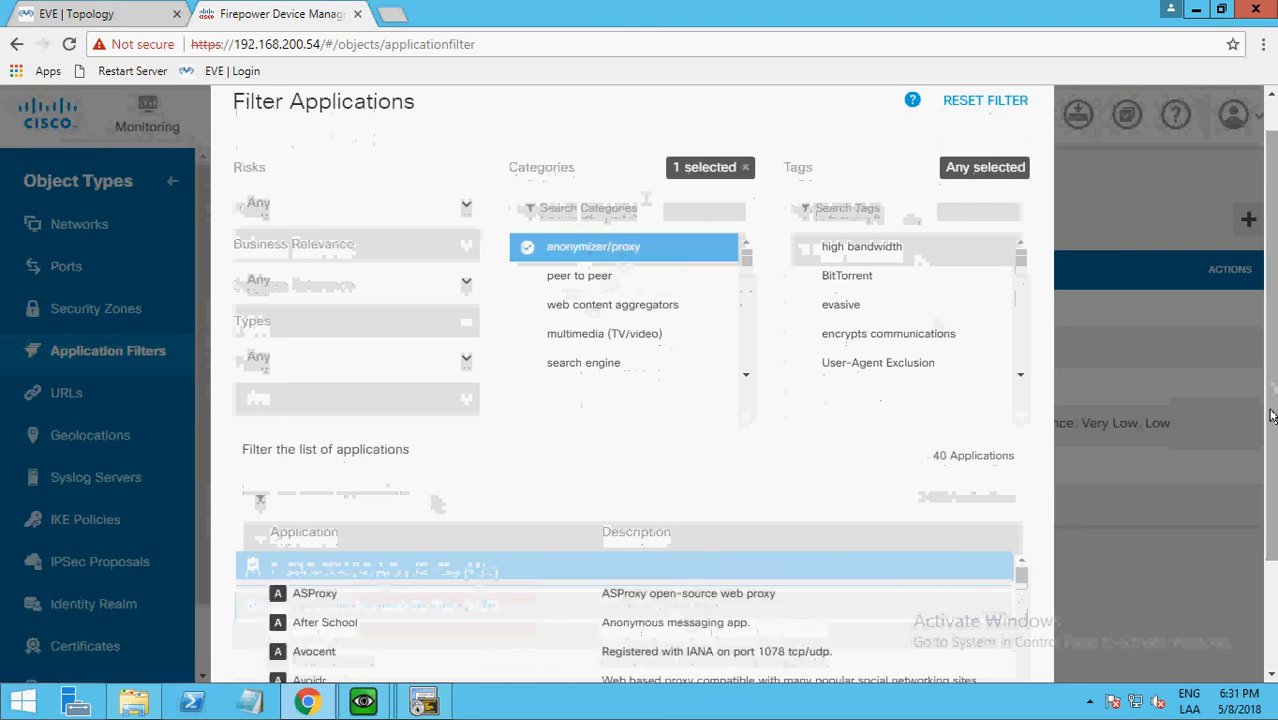
scroll(1270, 400, down, 1)
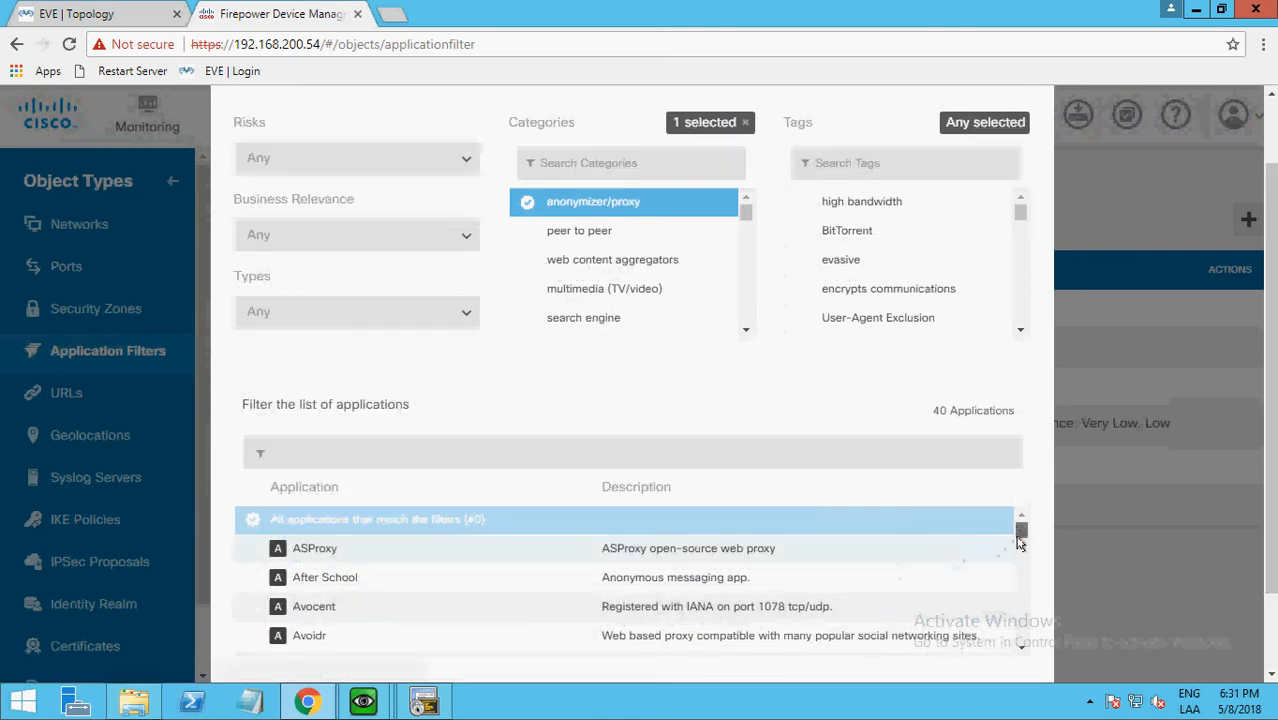
drag(1020, 540, 1019, 558)
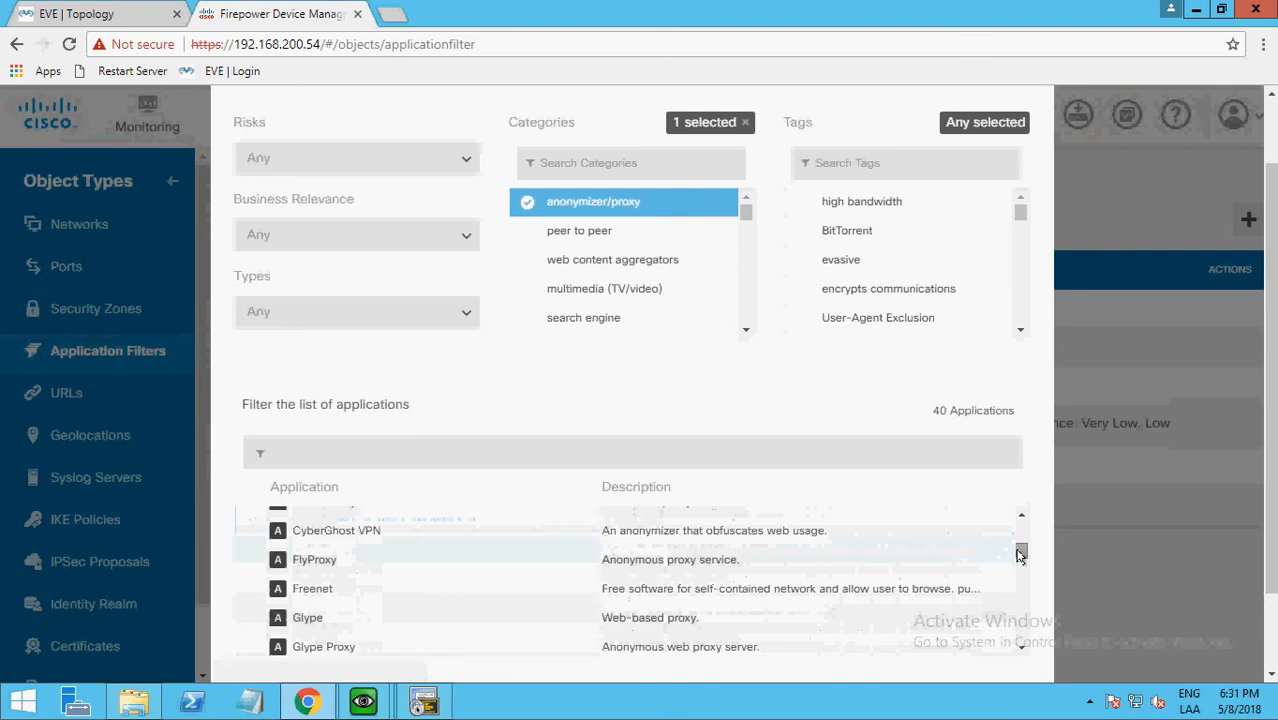
drag(1019, 556, 1023, 596)
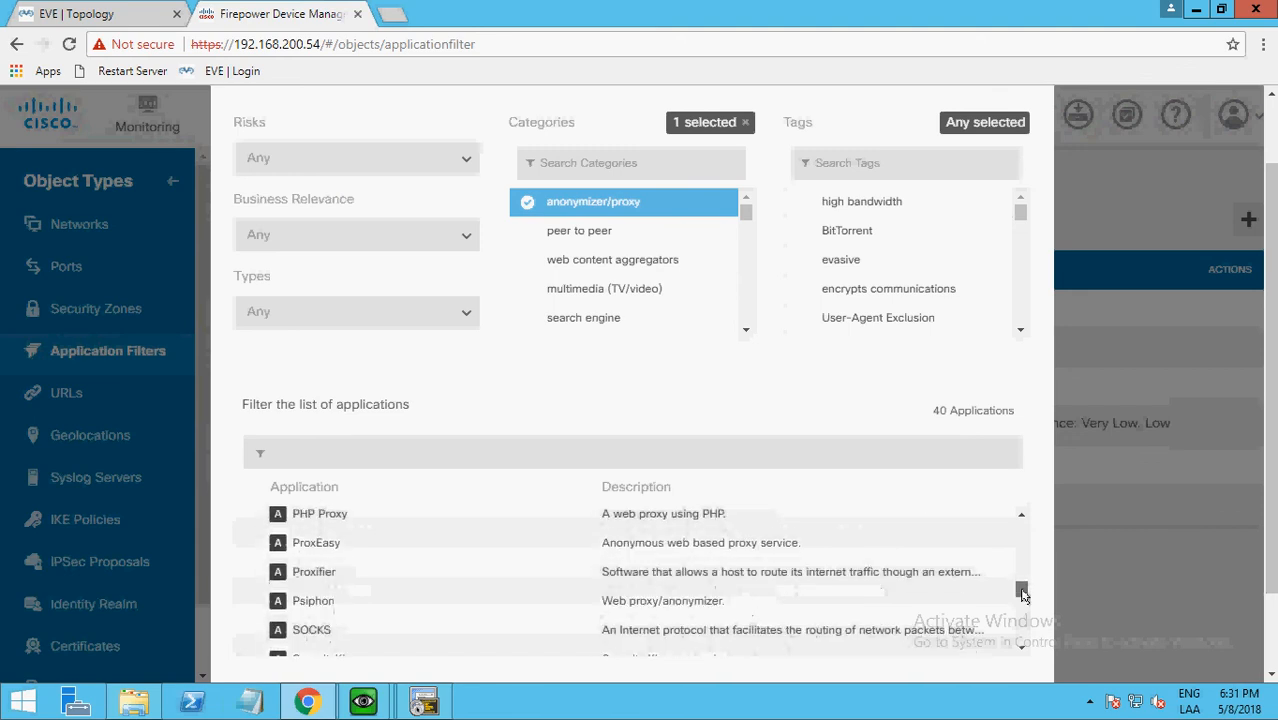
drag(1022, 596, 1031, 624)
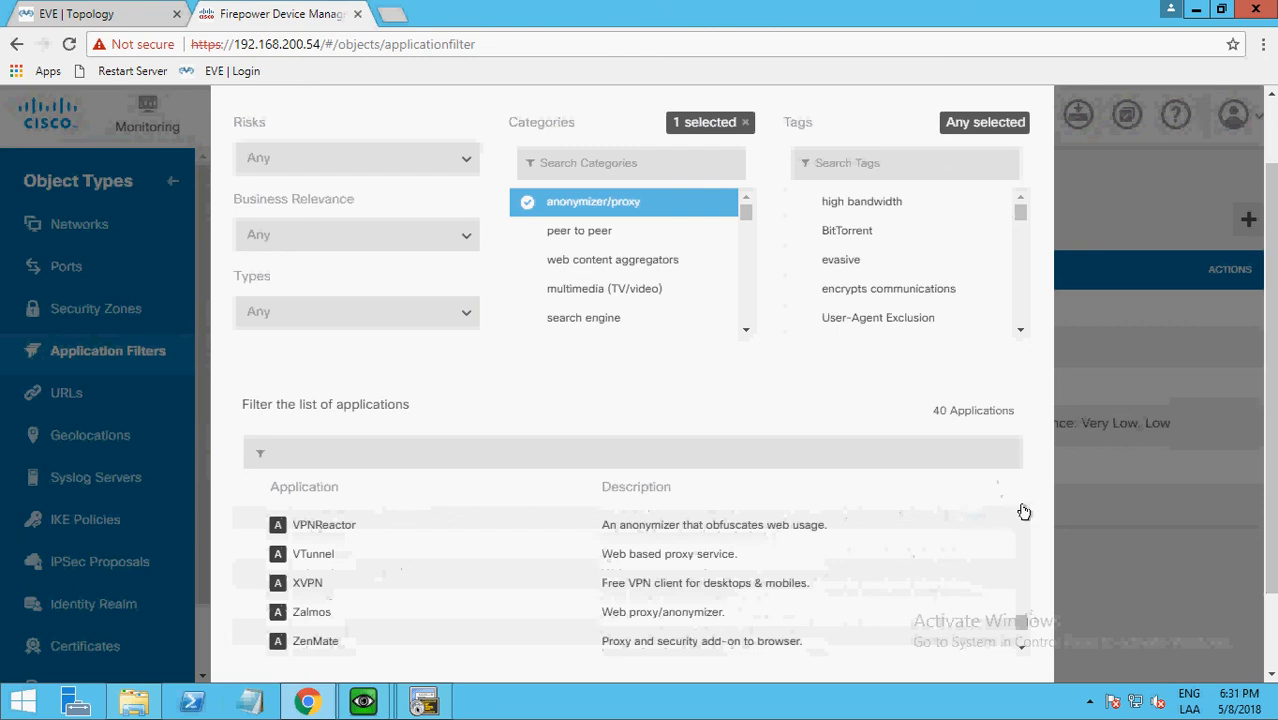
drag(1270, 502, 1275, 543)
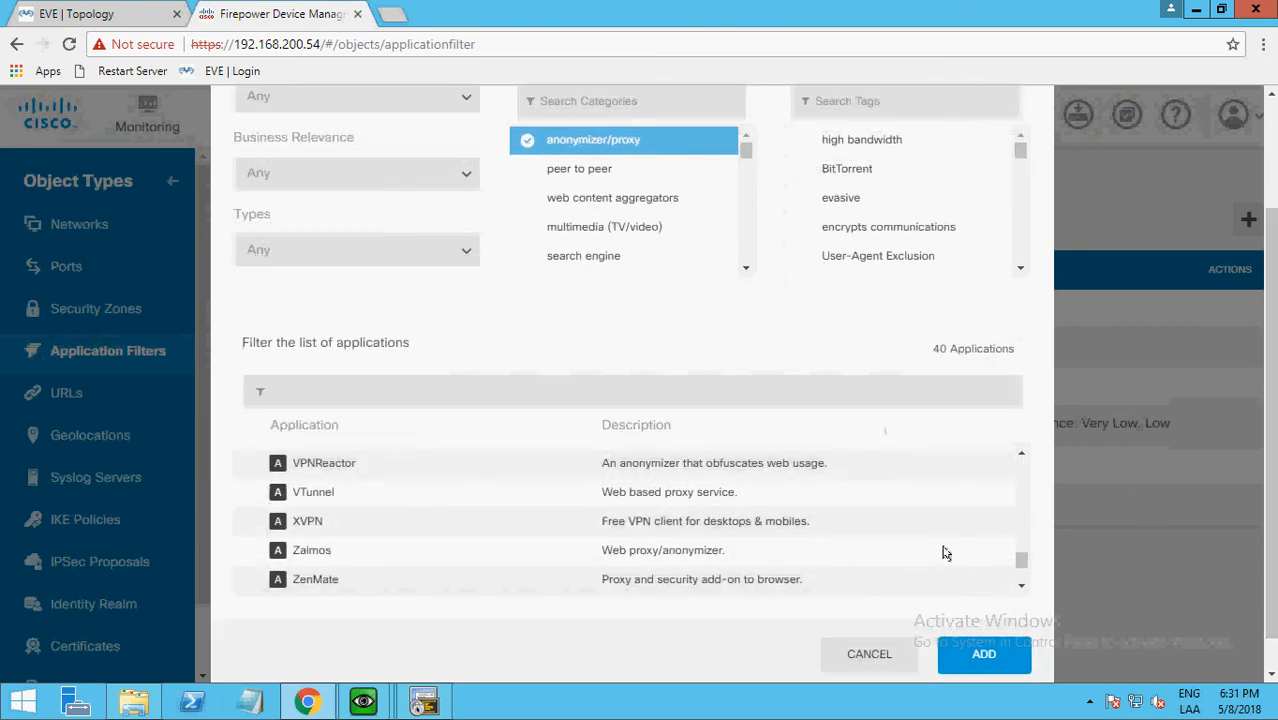
click(984, 655)
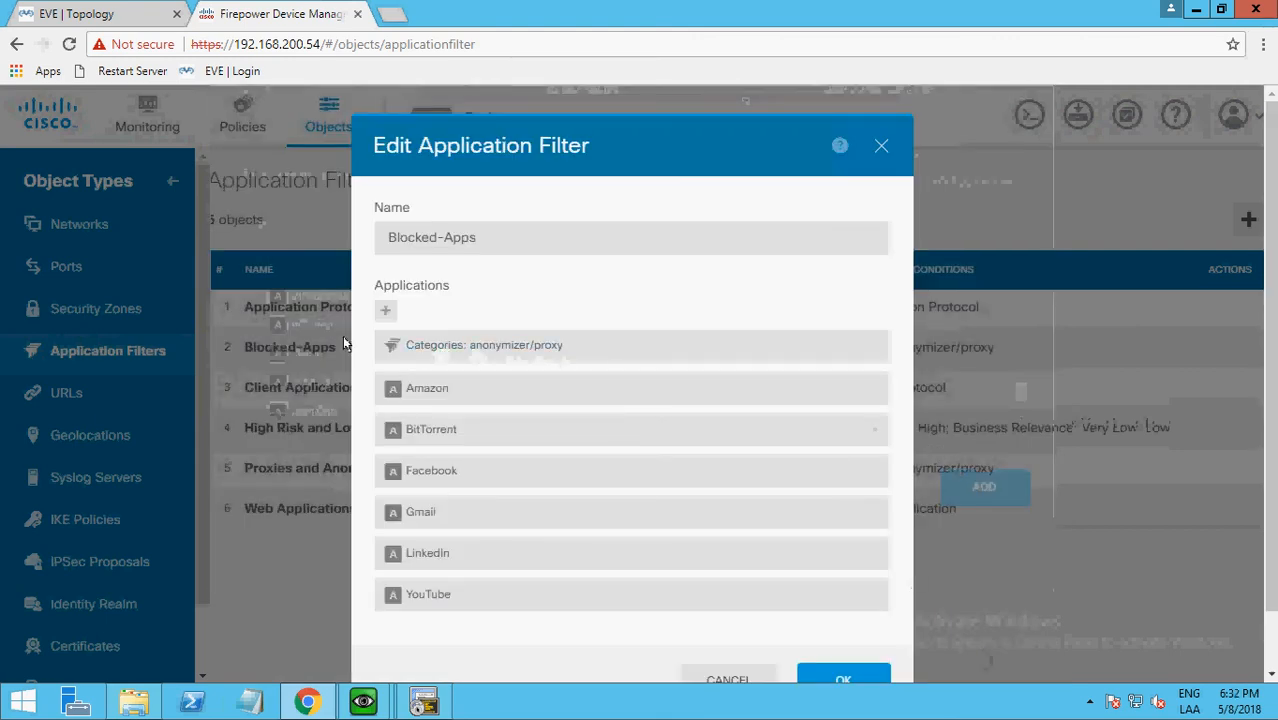
Add the share music tag to the Blocked-Apps application filter with the advanced filter and save the object.
click(385, 310)
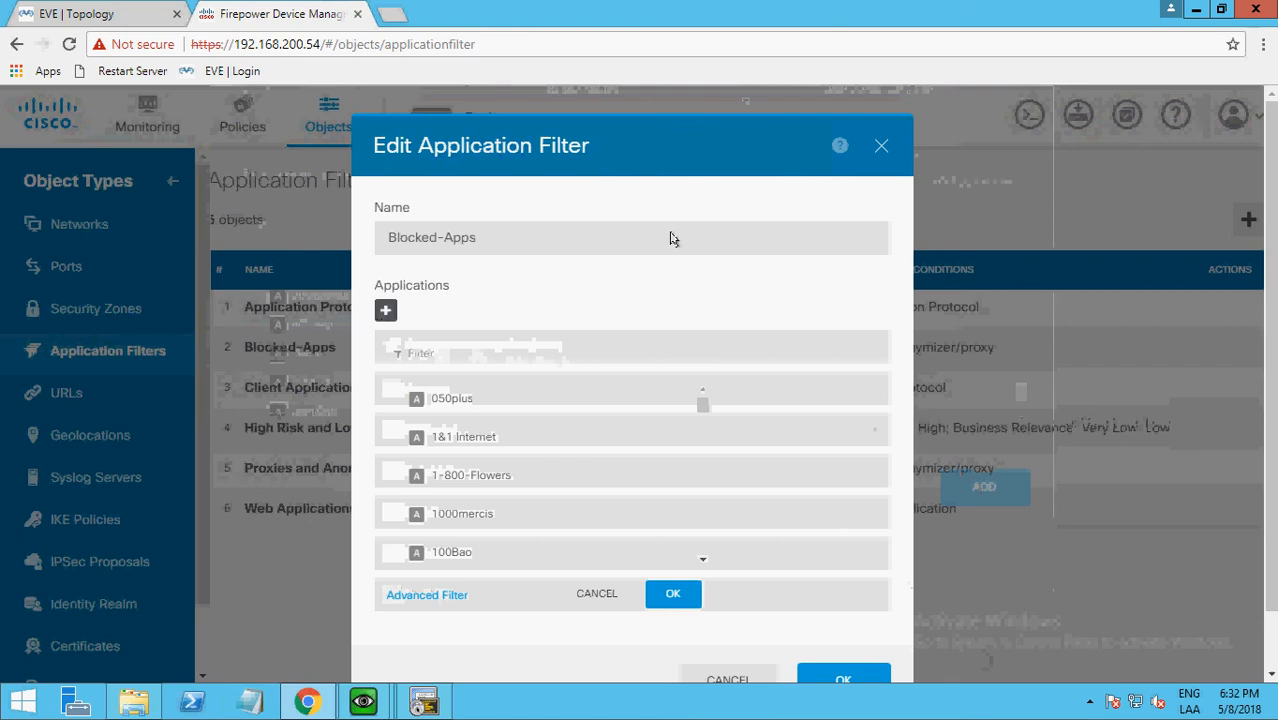
click(420, 596)
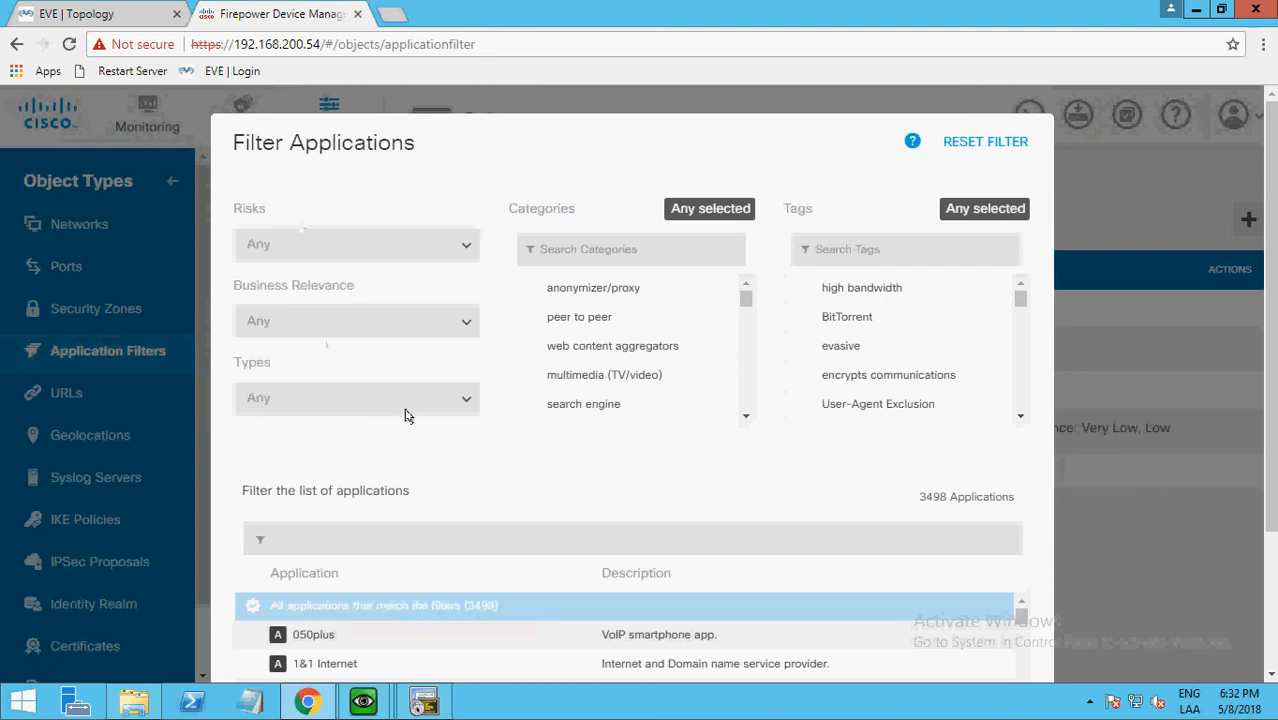
click(418, 412)
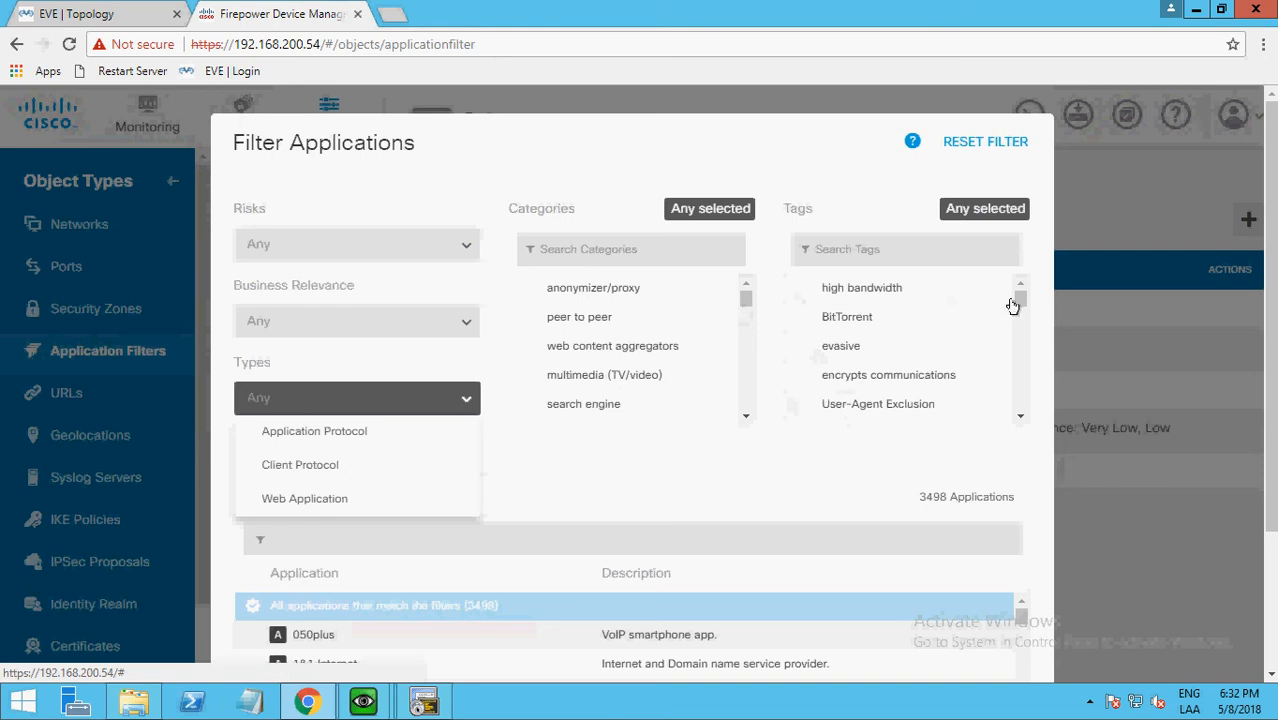
drag(1020, 298, 1021, 337)
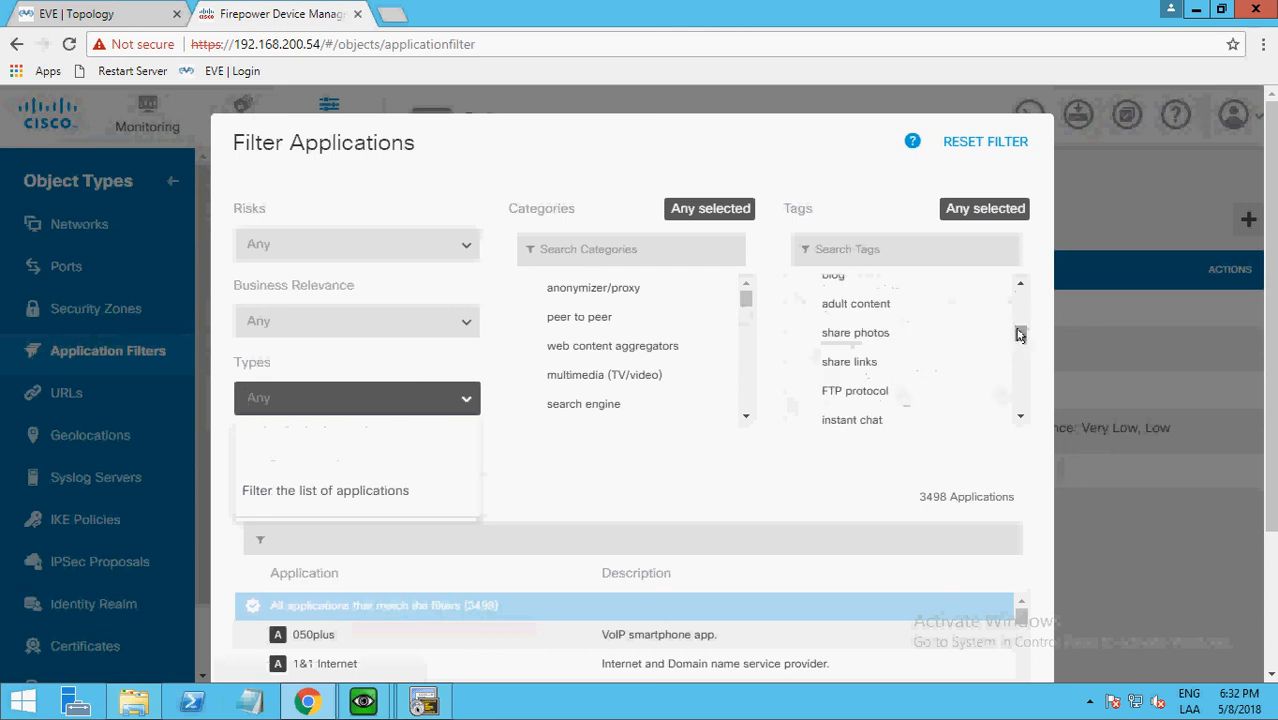
drag(1020, 335, 1020, 342)
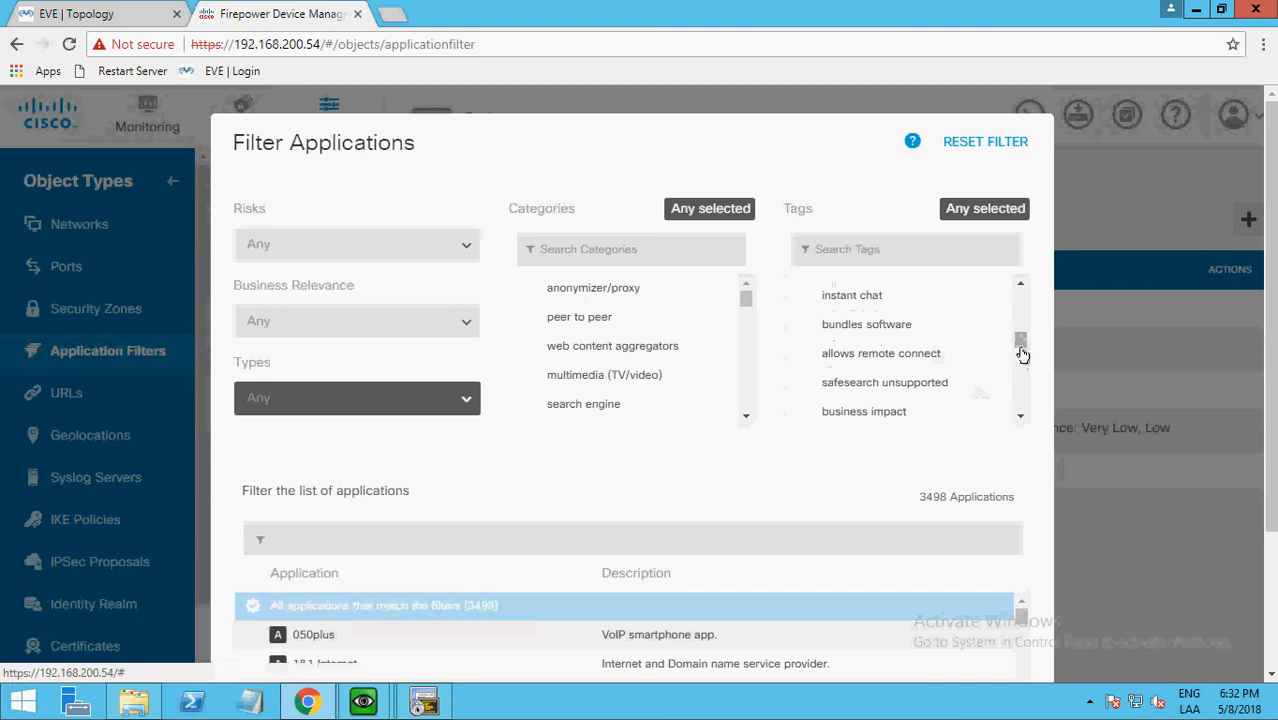
drag(1020, 341, 1020, 364)
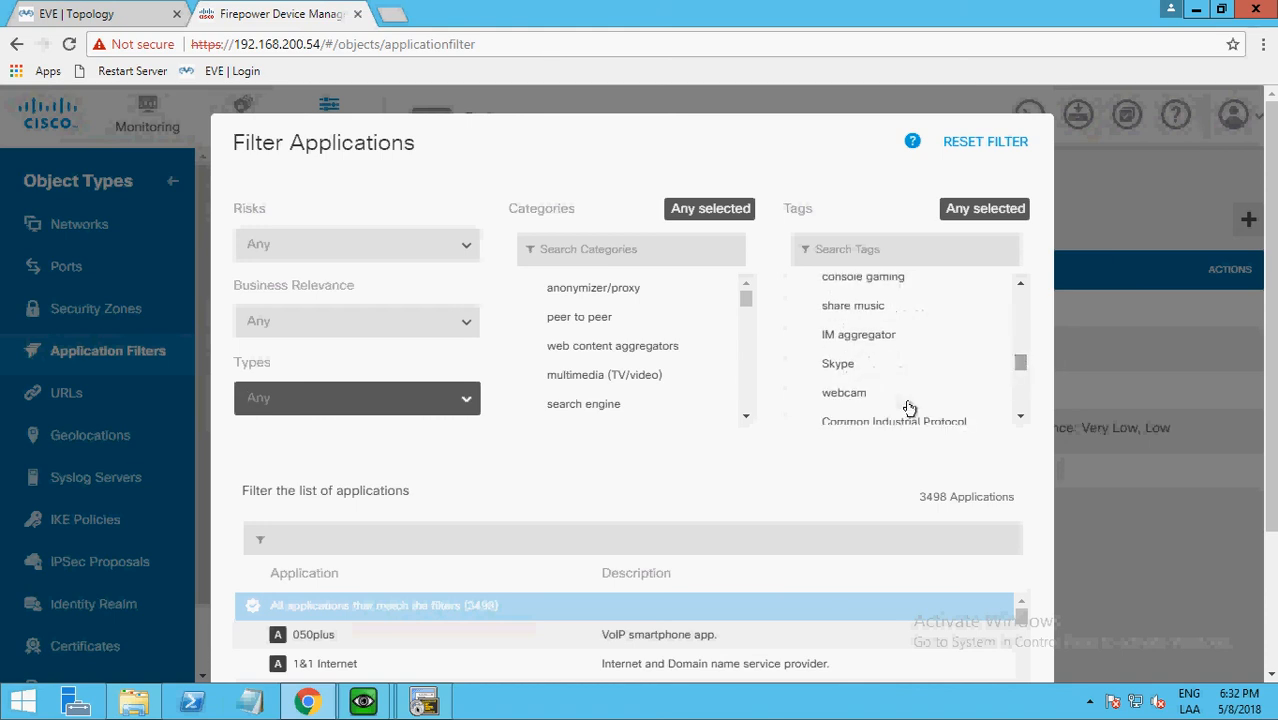
click(845, 307)
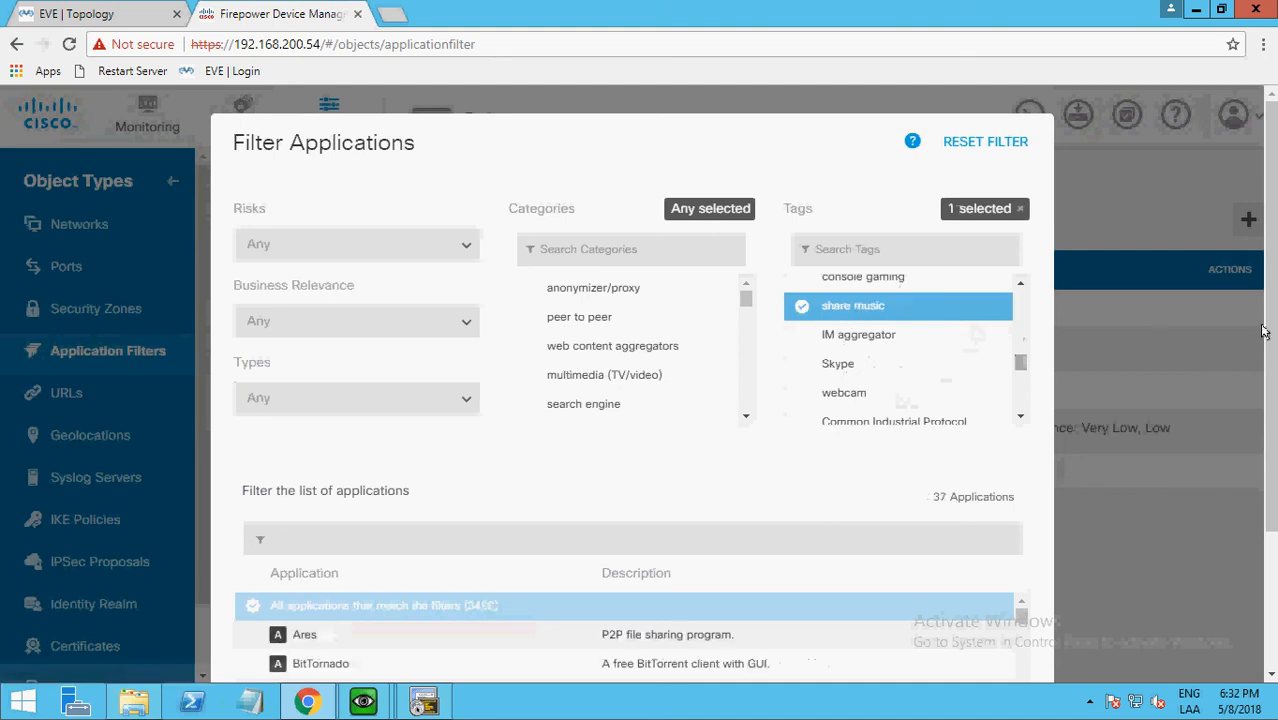
scroll(1265, 345, down, 1)
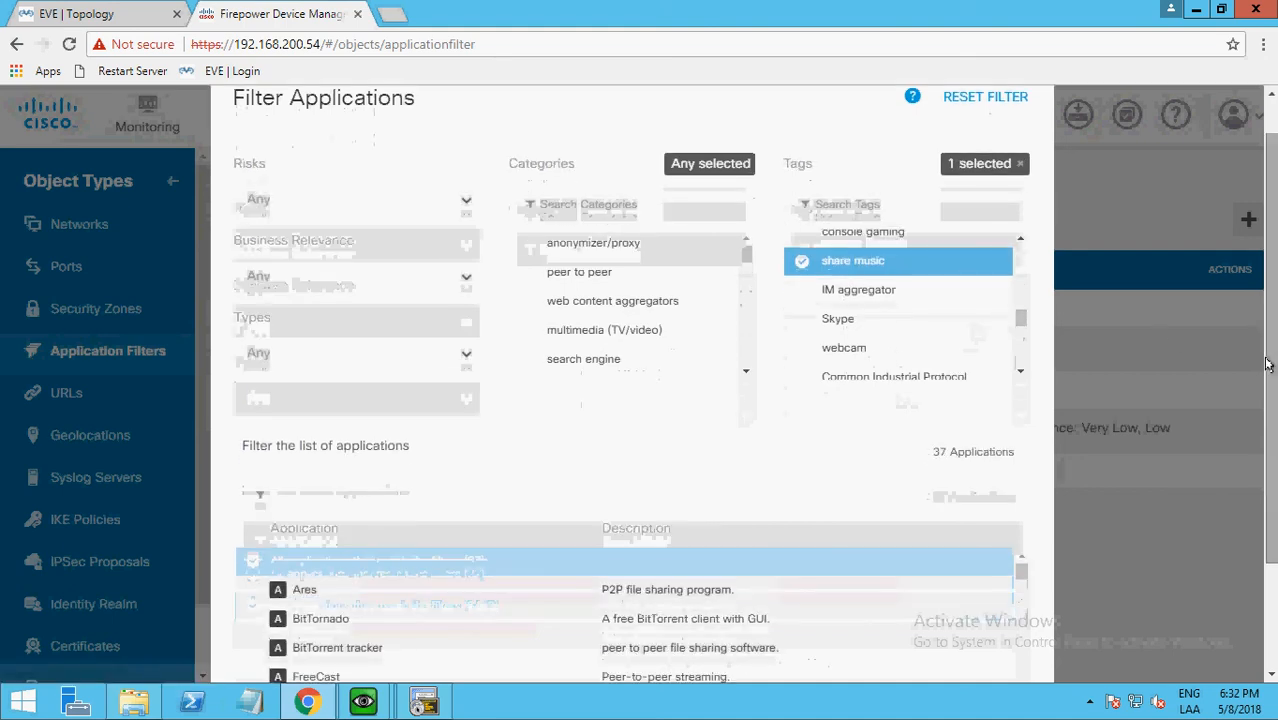
scroll(1268, 365, down, 2)
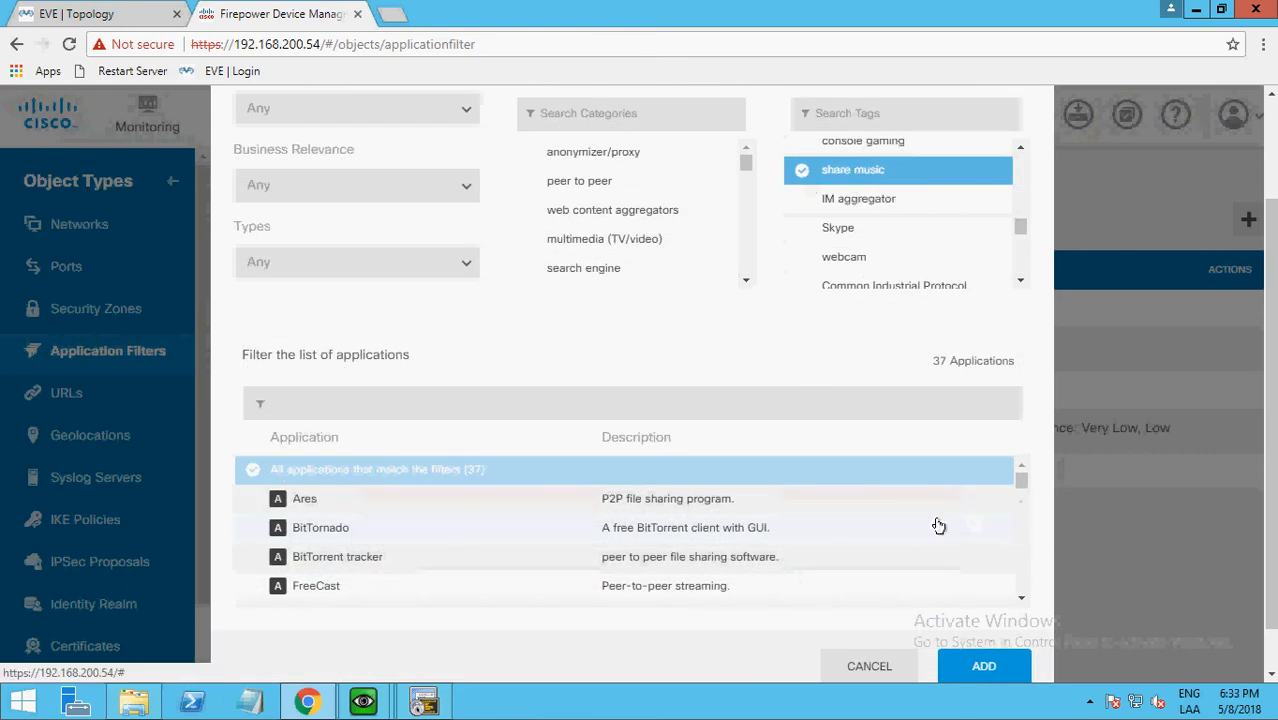
drag(1022, 486, 1022, 505)
click(984, 667)
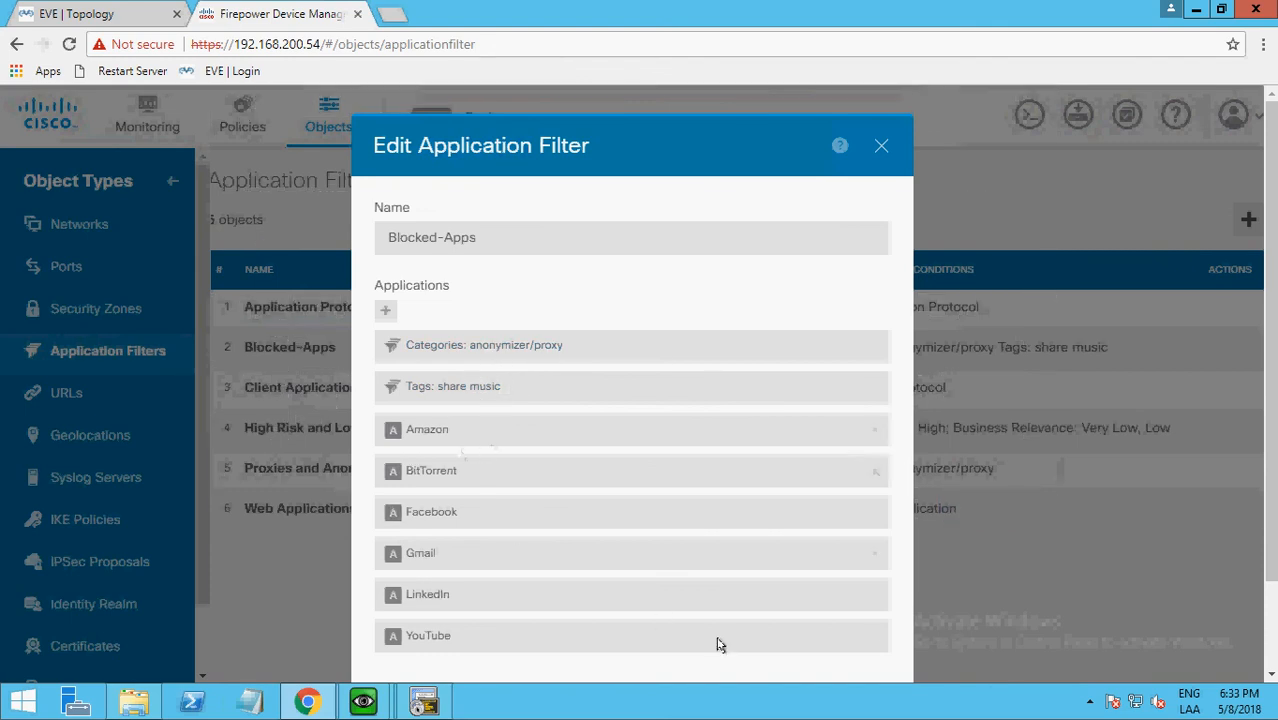
scroll(1273, 465, down, 1)
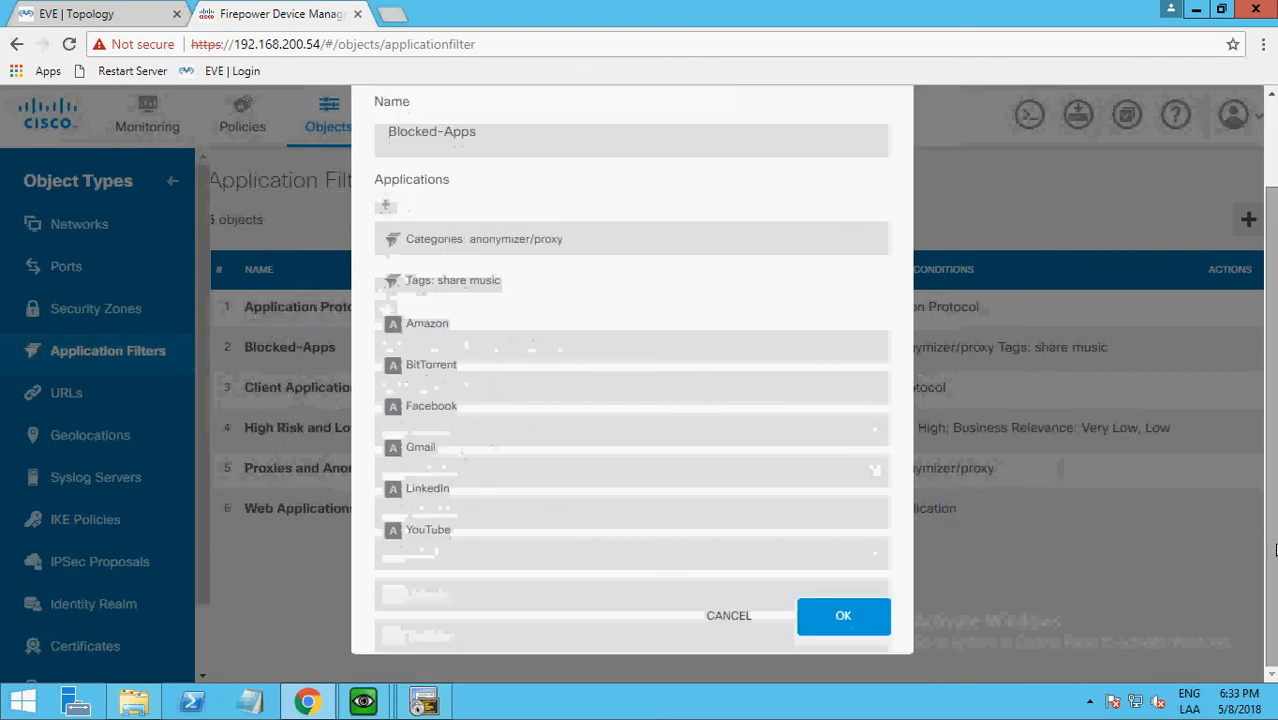
click(842, 605)
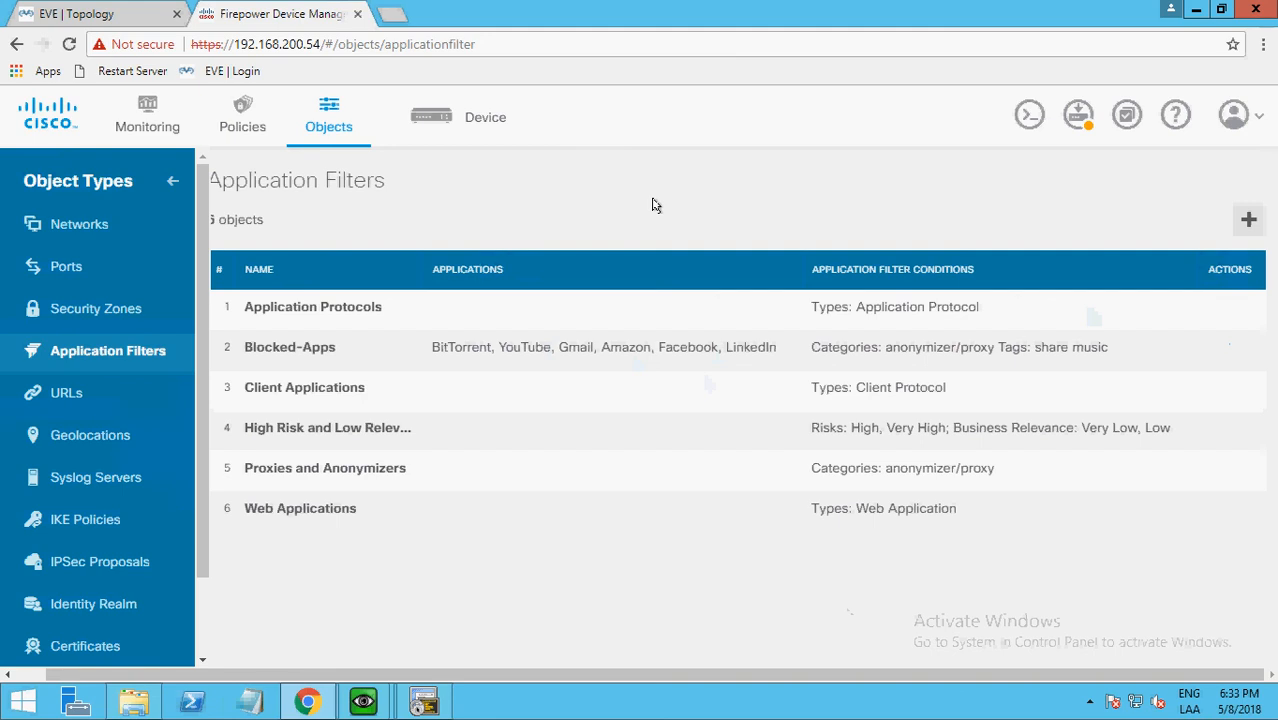
Check the application filters used by the Blocking-App access rule and close the rule with its Blocked-Apps selection kept.
click(238, 121)
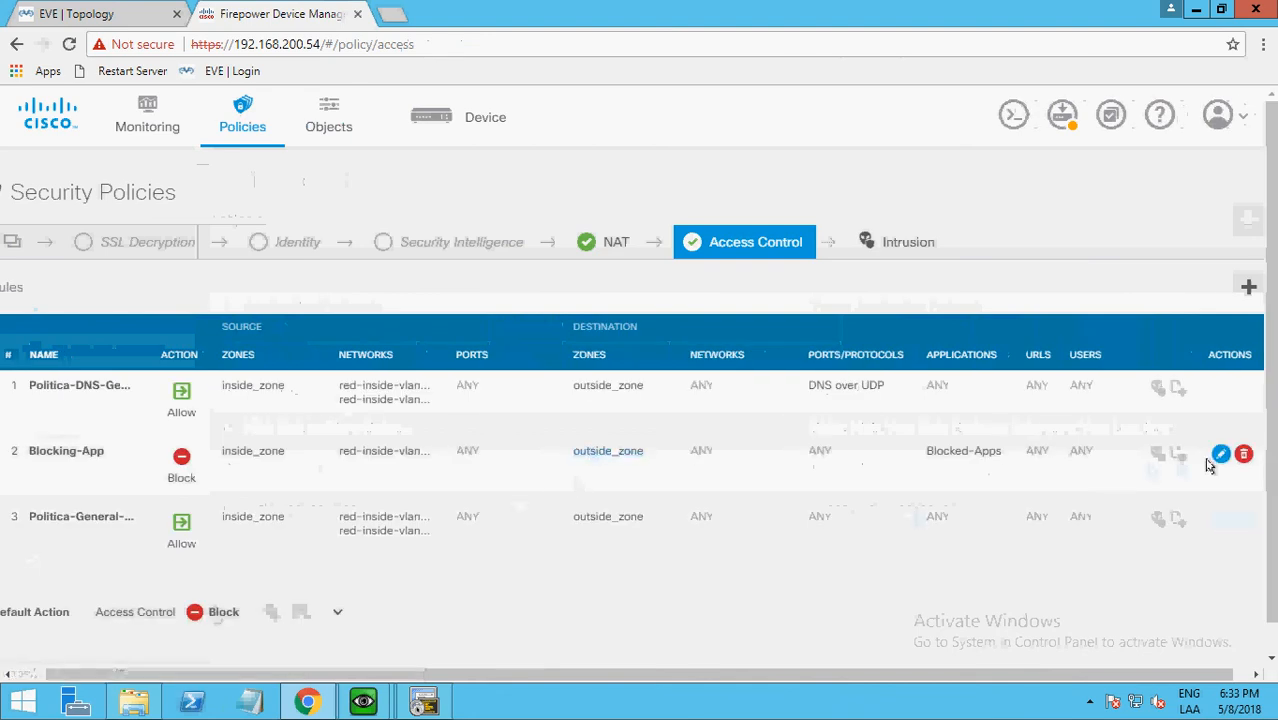
click(1218, 456)
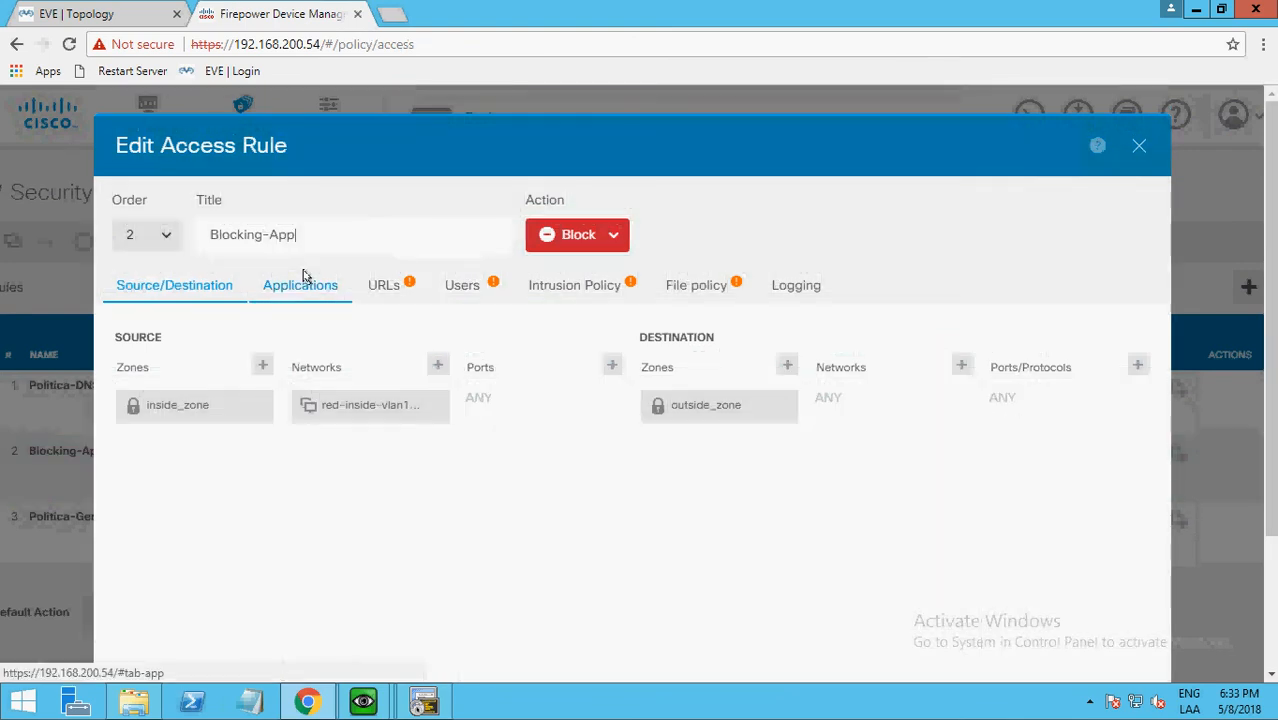
click(304, 280)
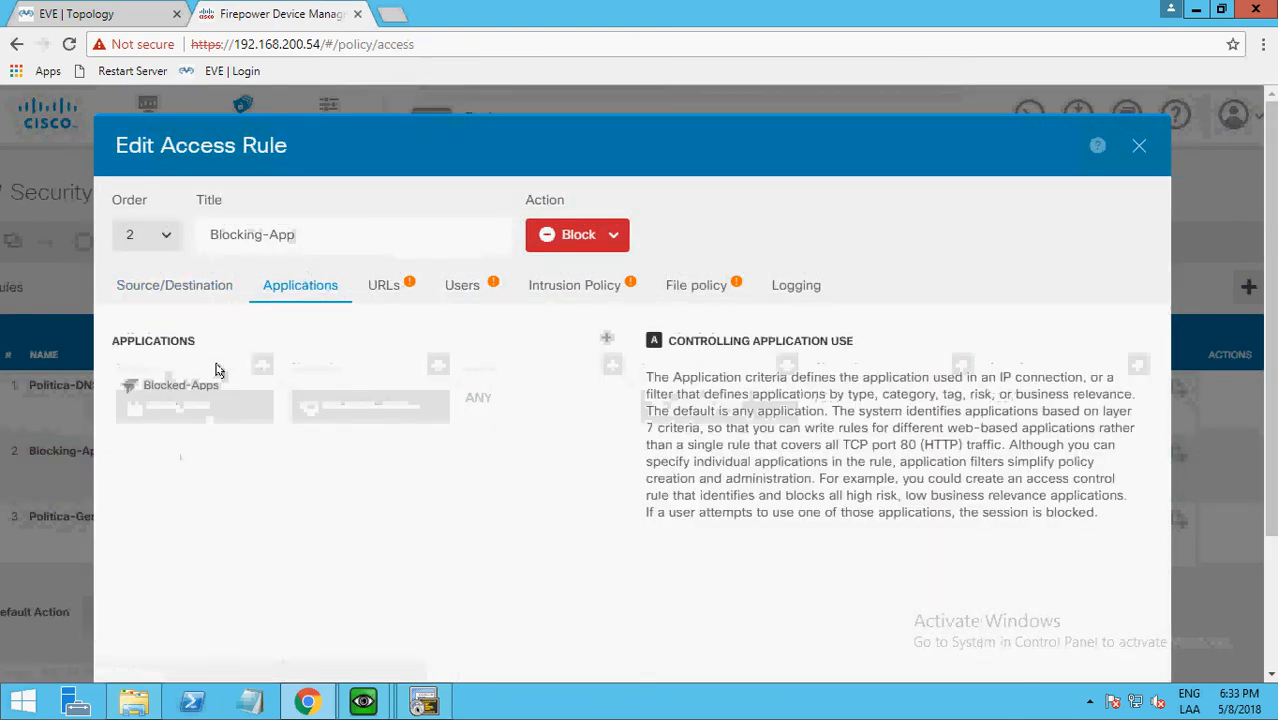
click(607, 337)
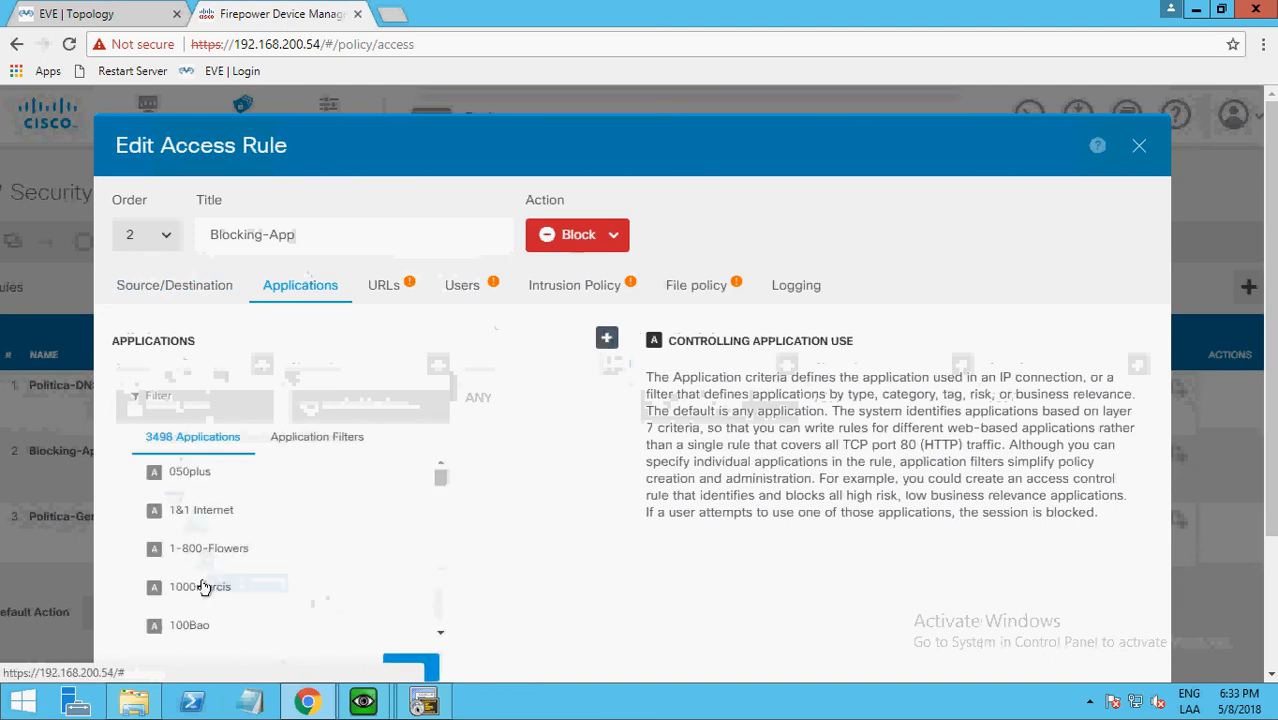
click(321, 446)
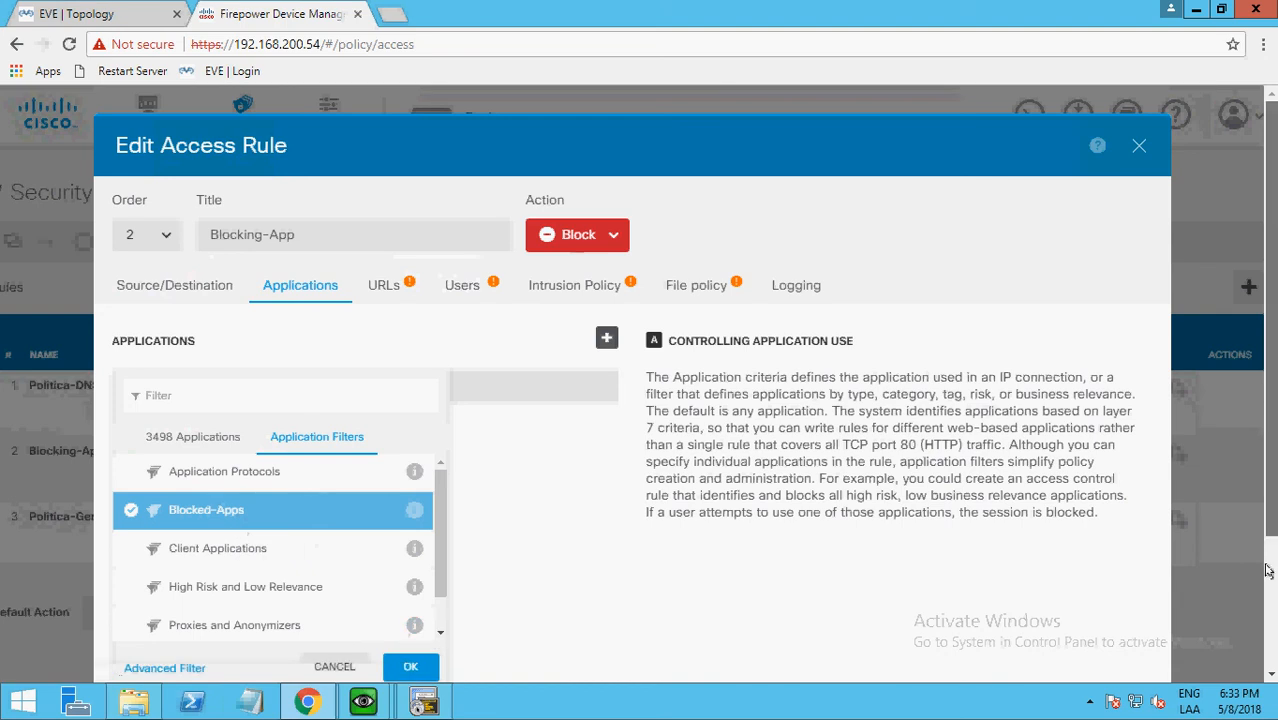
scroll(1268, 500, down, 2)
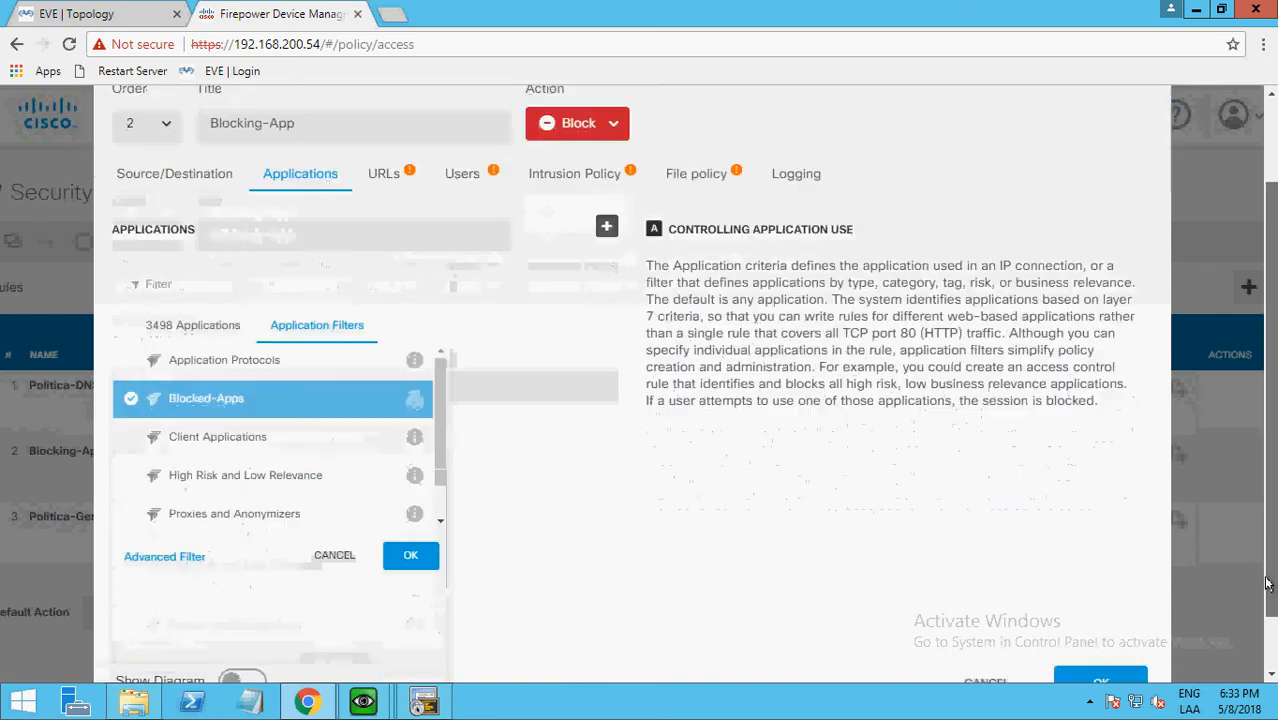
click(332, 556)
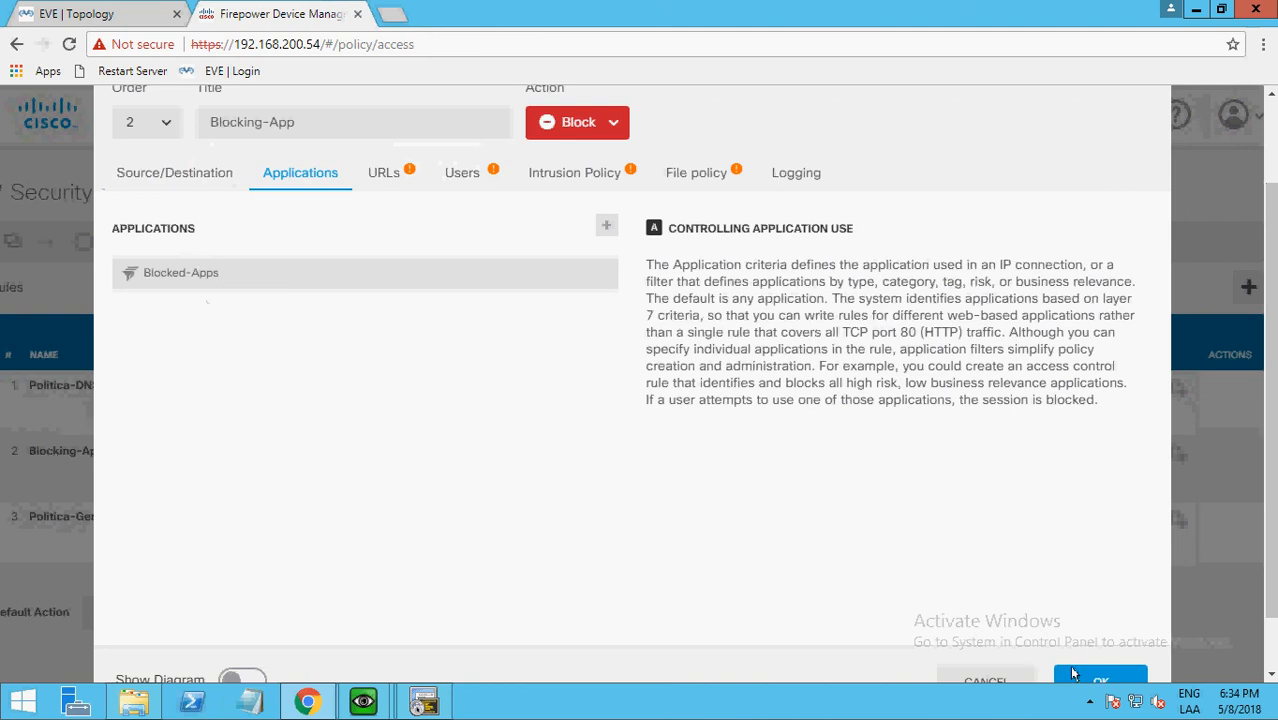
click(1101, 679)
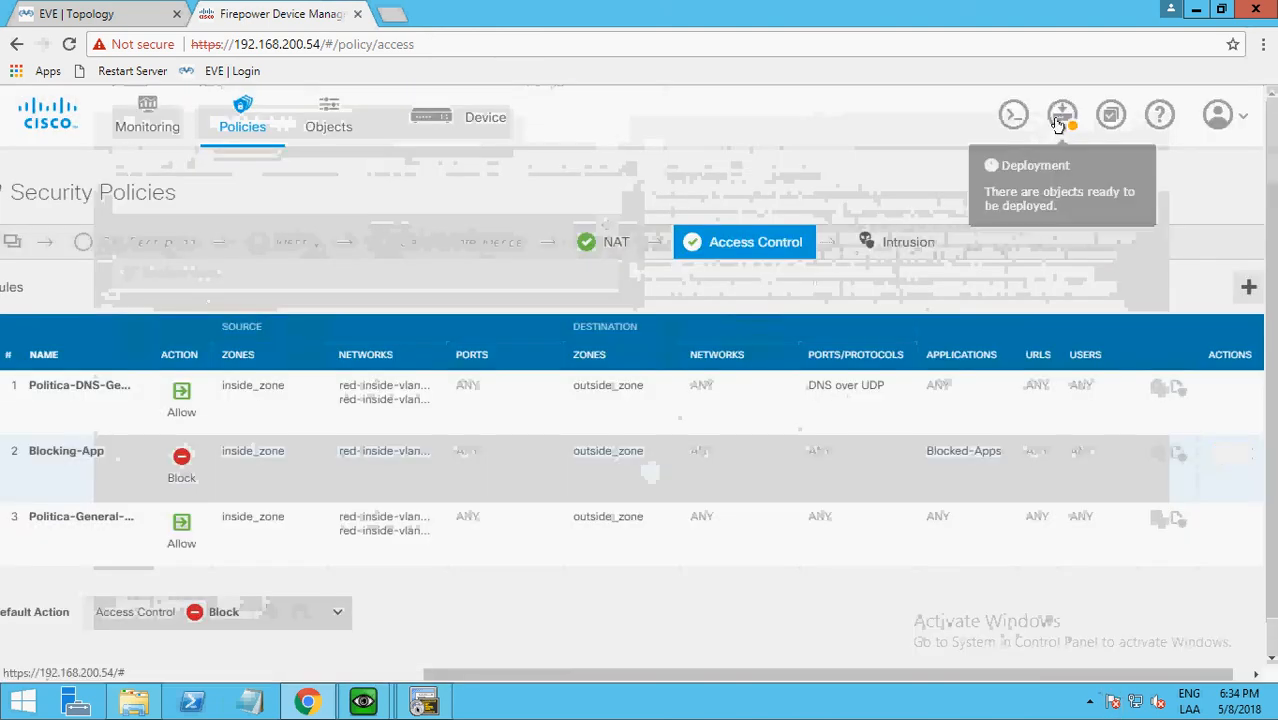
click(1060, 116)
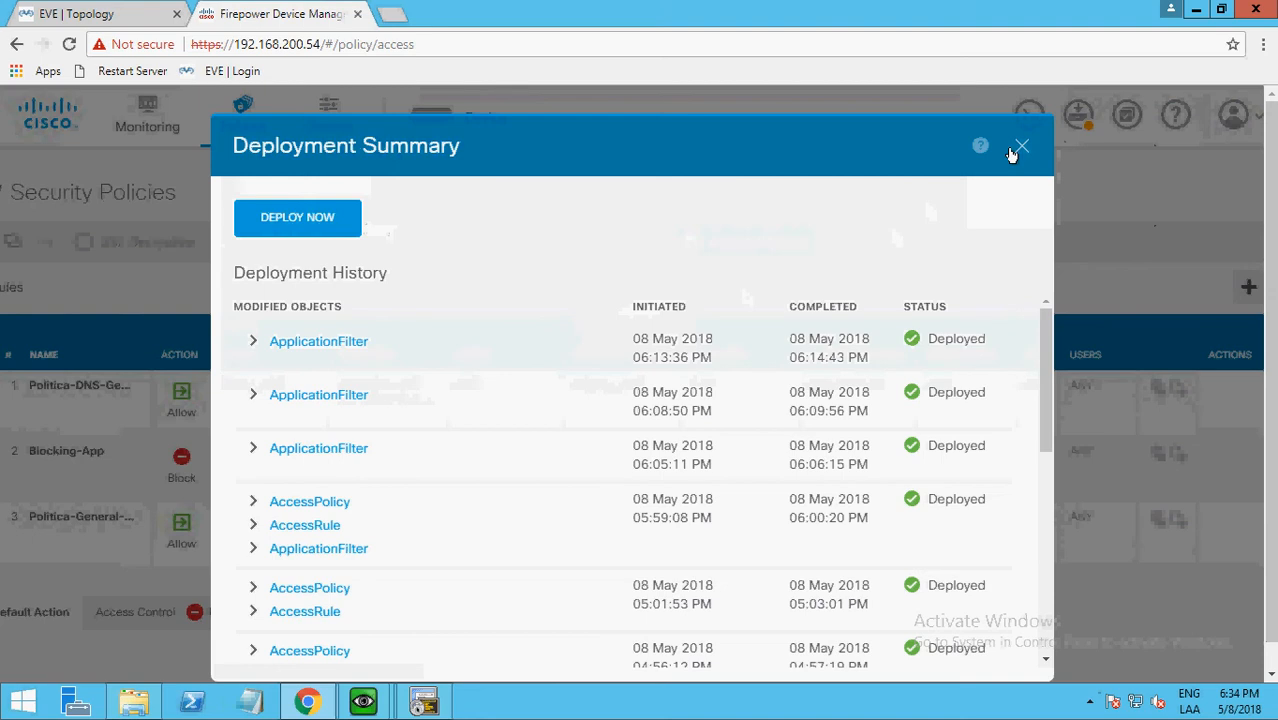
click(1020, 147)
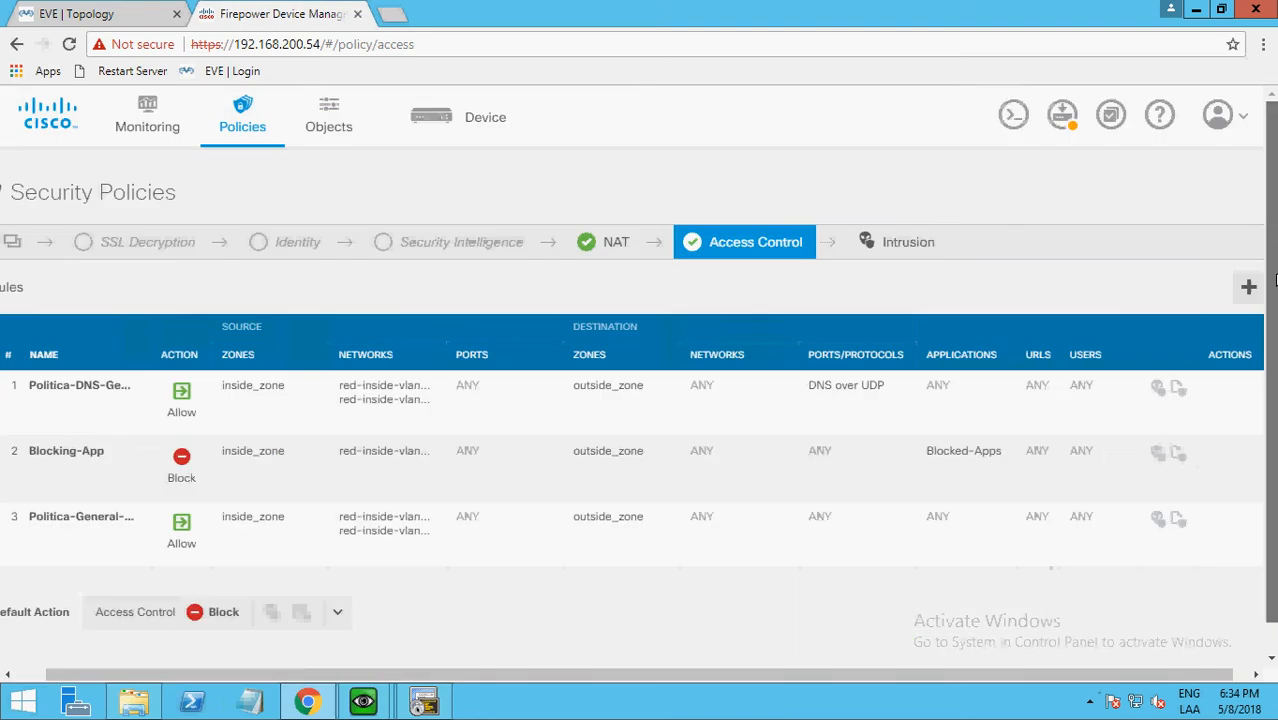
scroll(980, 300, down, 1)
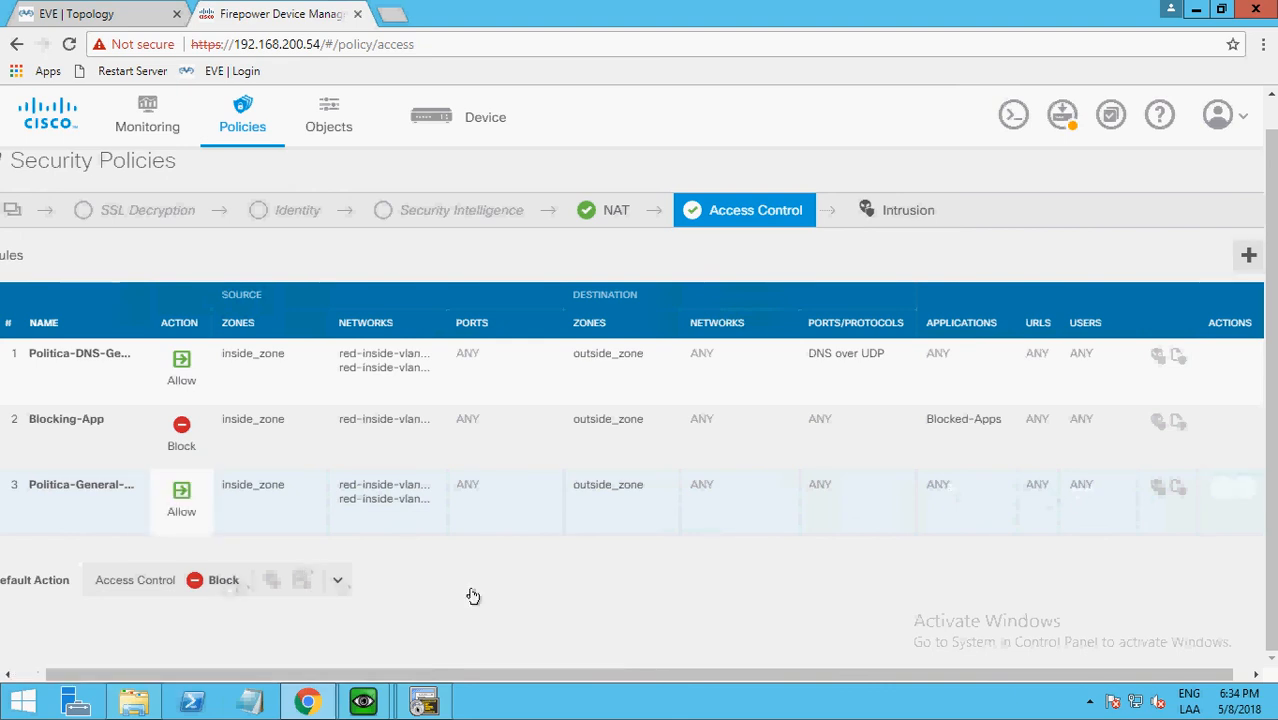
Deploy the pending configuration changes to the device.
click(1062, 114)
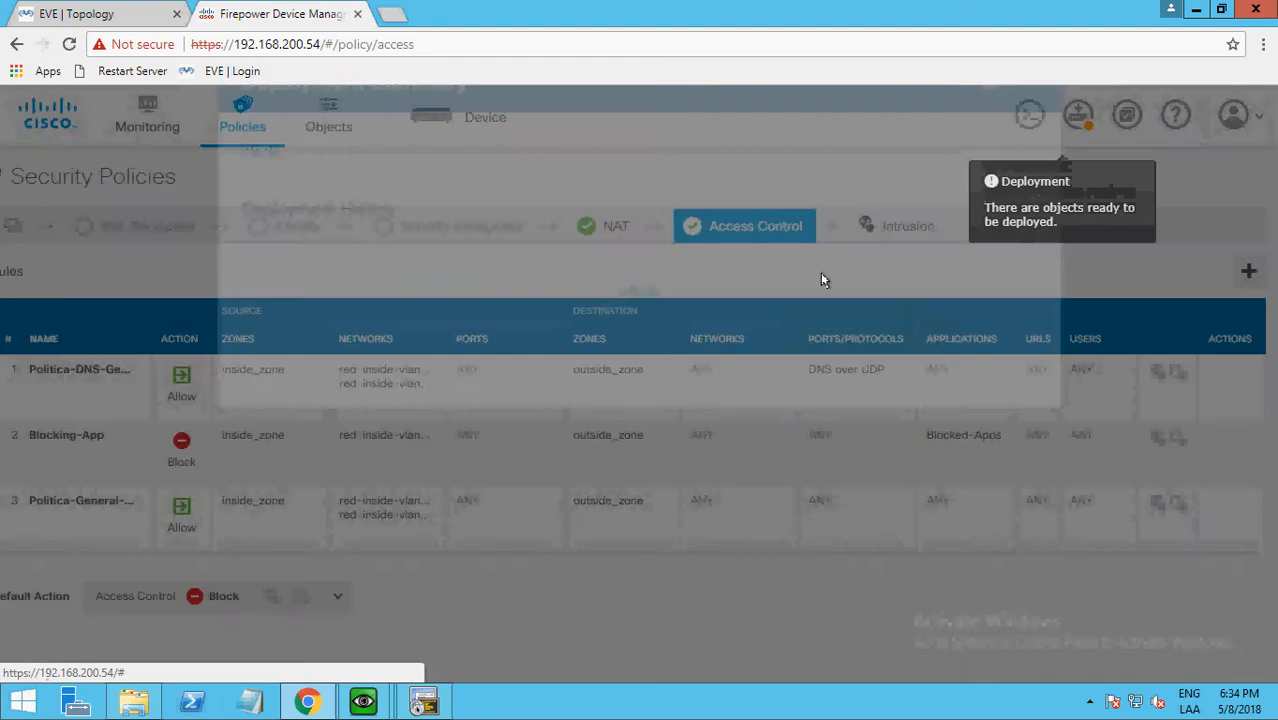
click(293, 214)
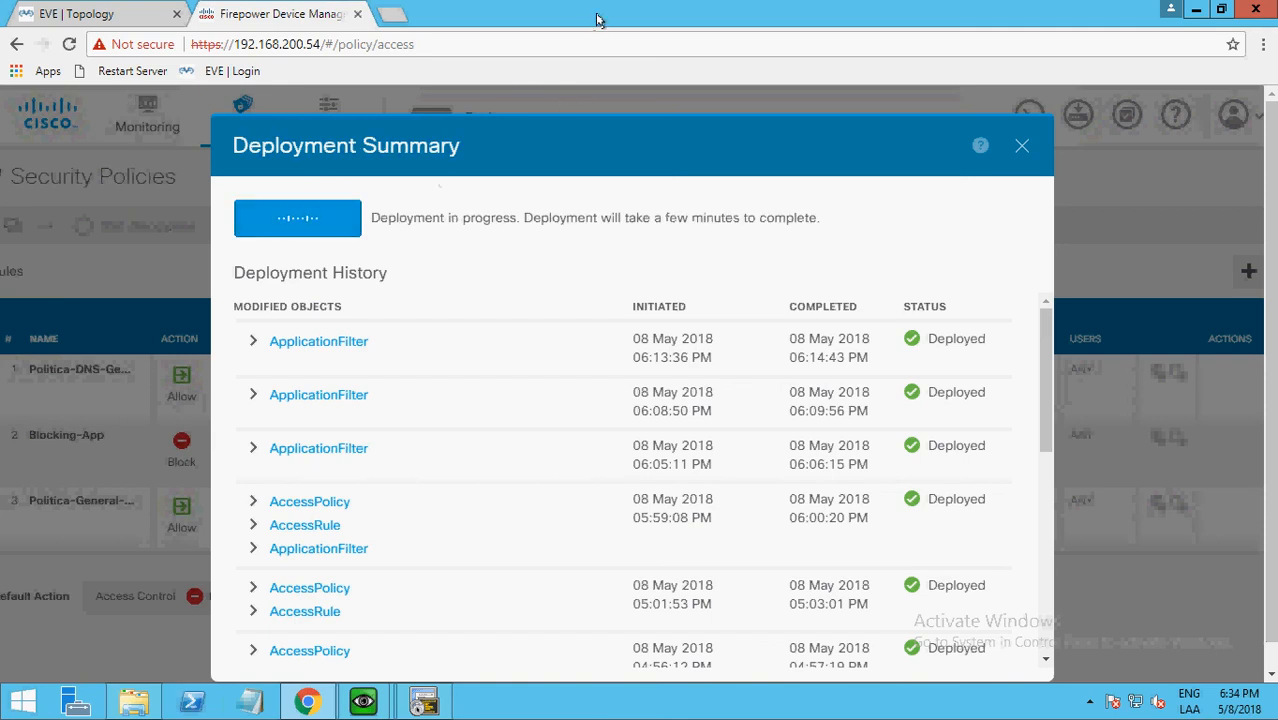
Switch to the EVE lab topology and bring up the Command Prompt in the Win virtual machine's console.
click(50, 12)
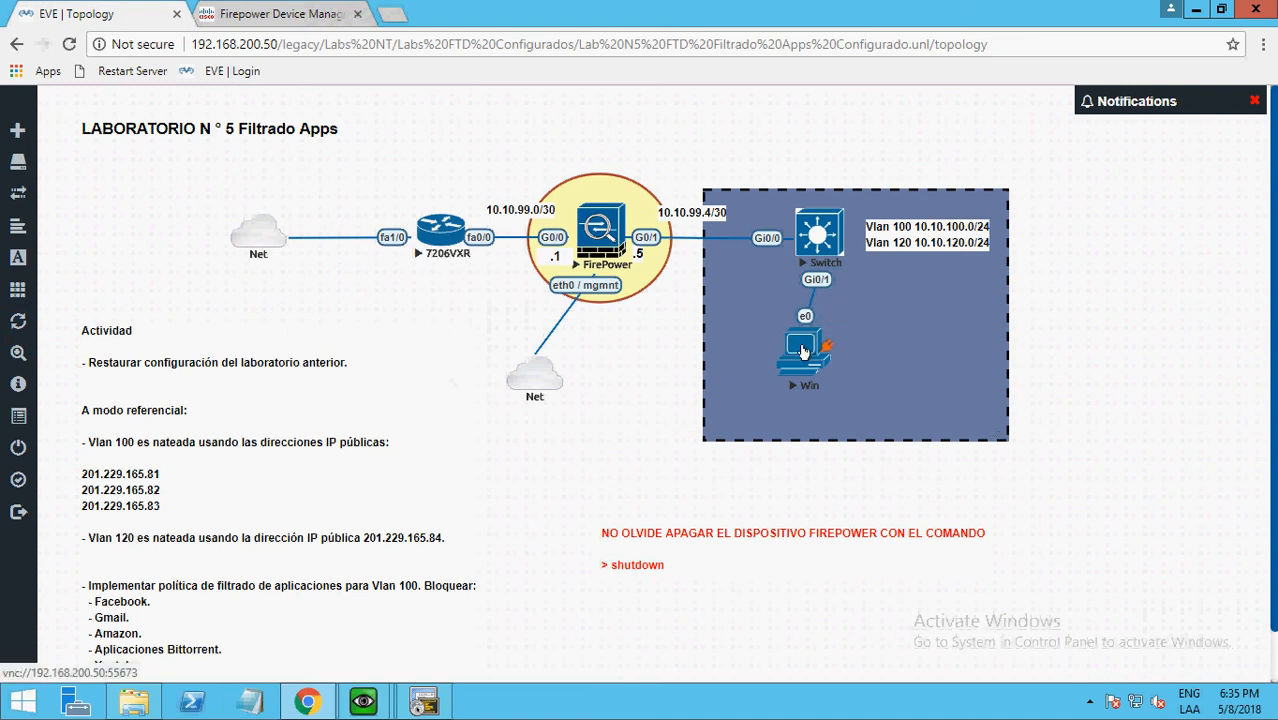
mouse_move(357, 708)
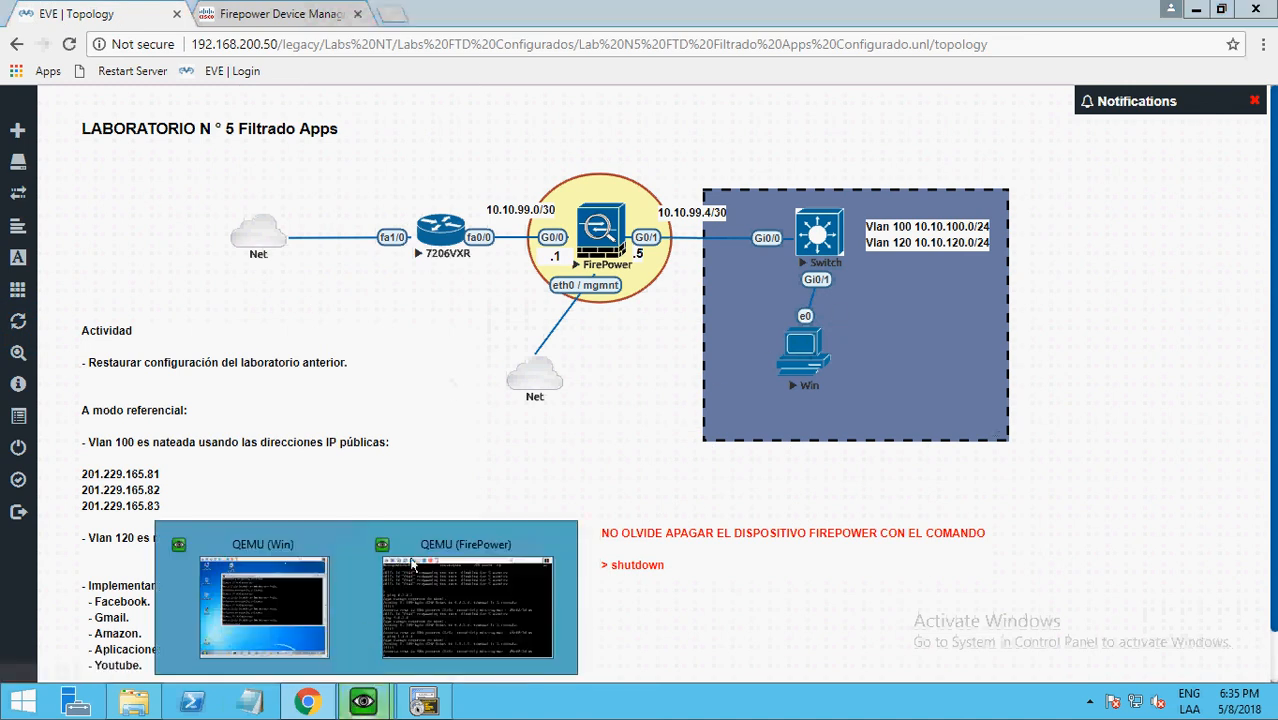
click(247, 620)
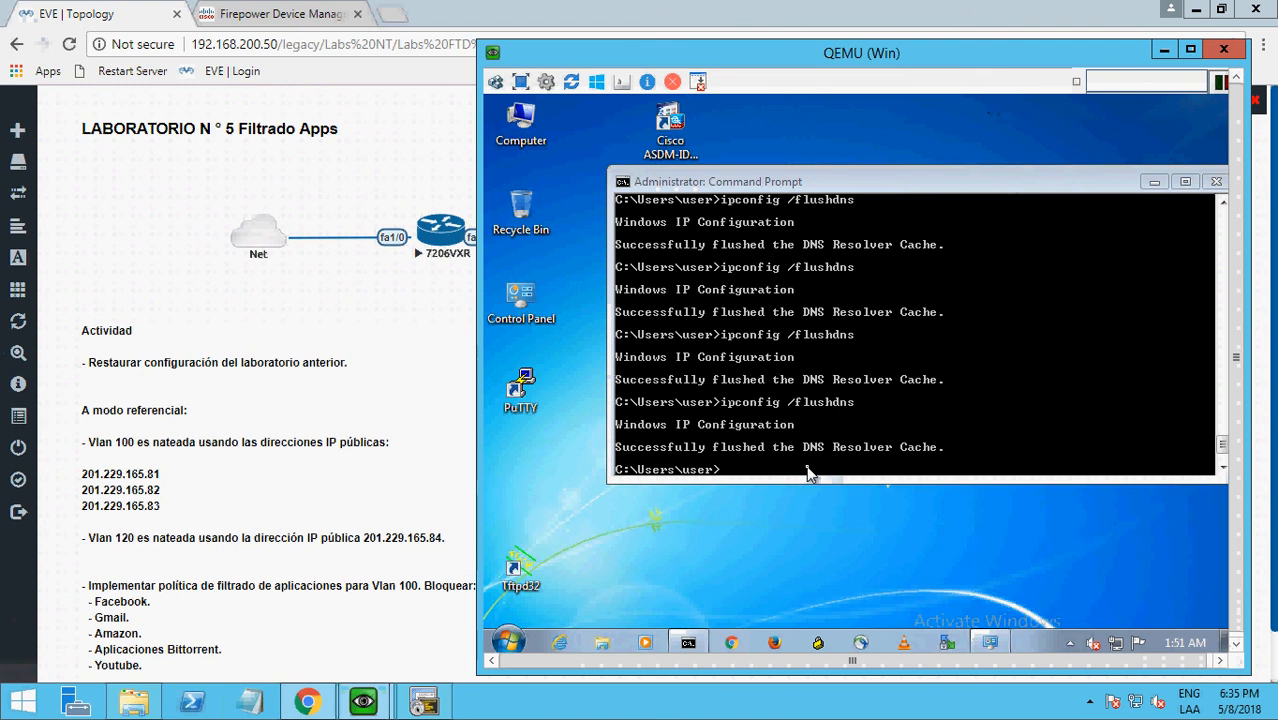
click(830, 418)
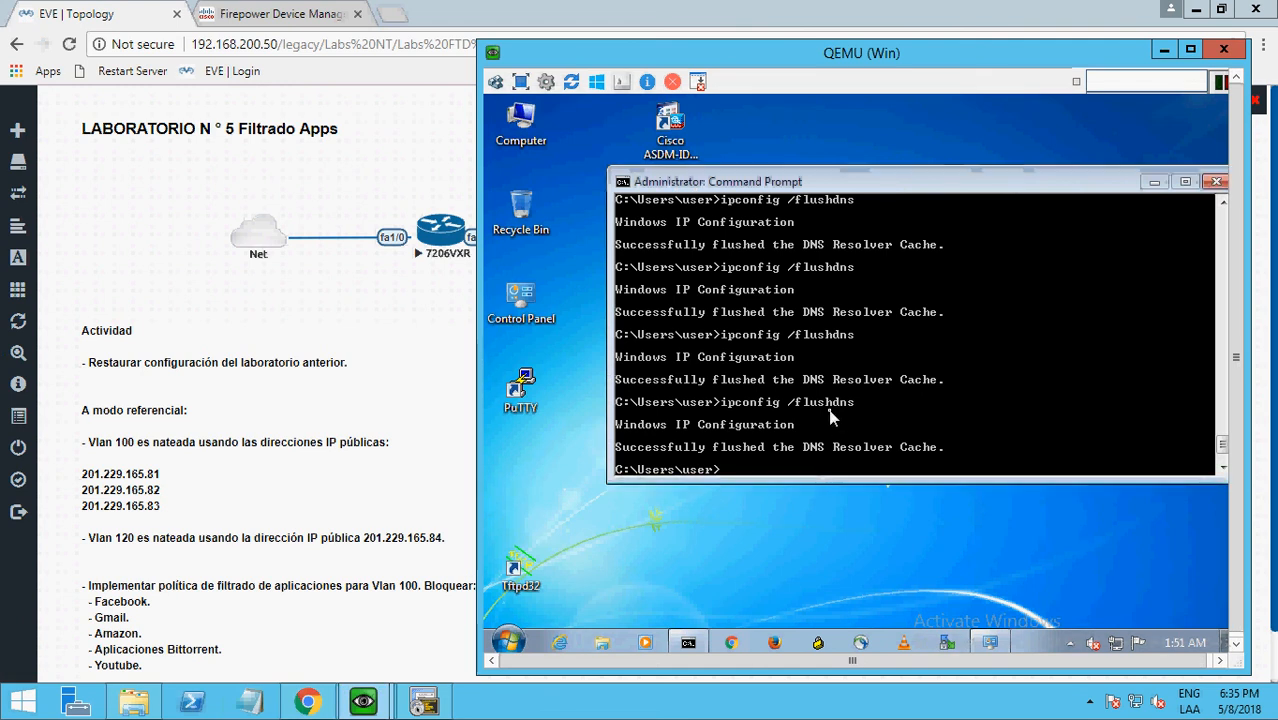
key(Up)
key(Escape)
key(Return)
key(Return)
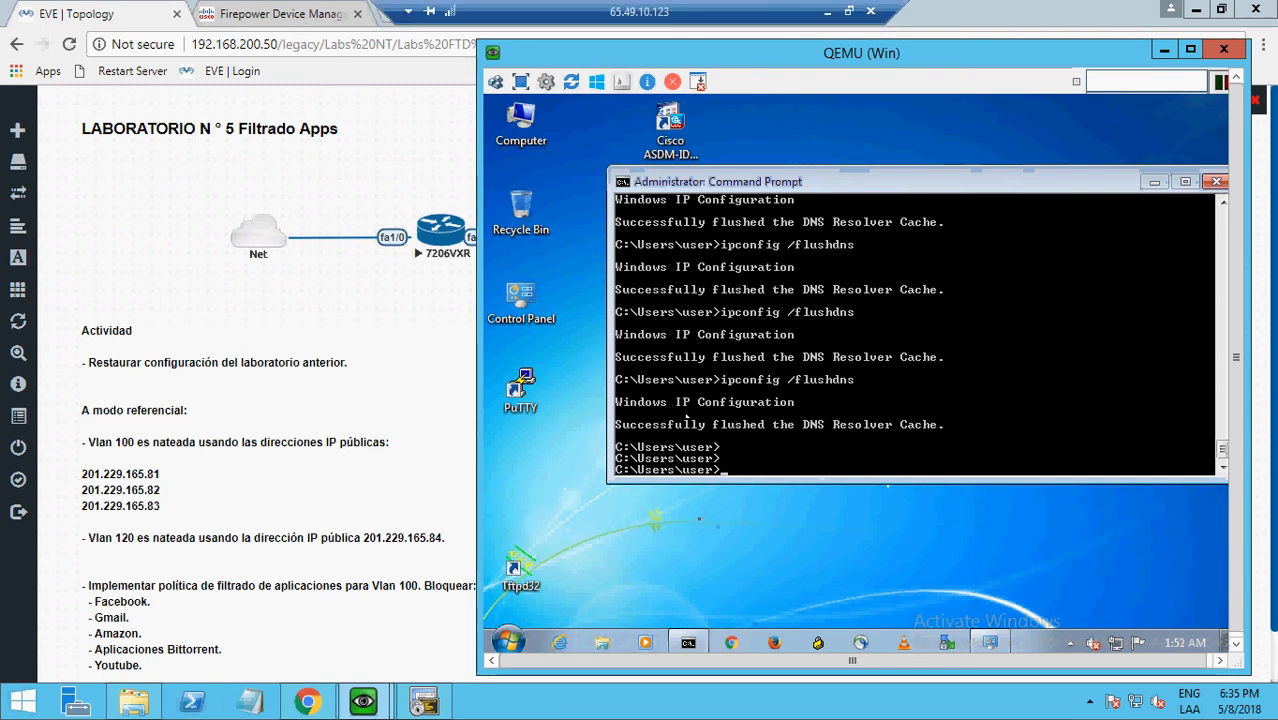
Close the deployment summary in Firepower Device Manager and open Chrome on the Win virtual machine.
click(283, 22)
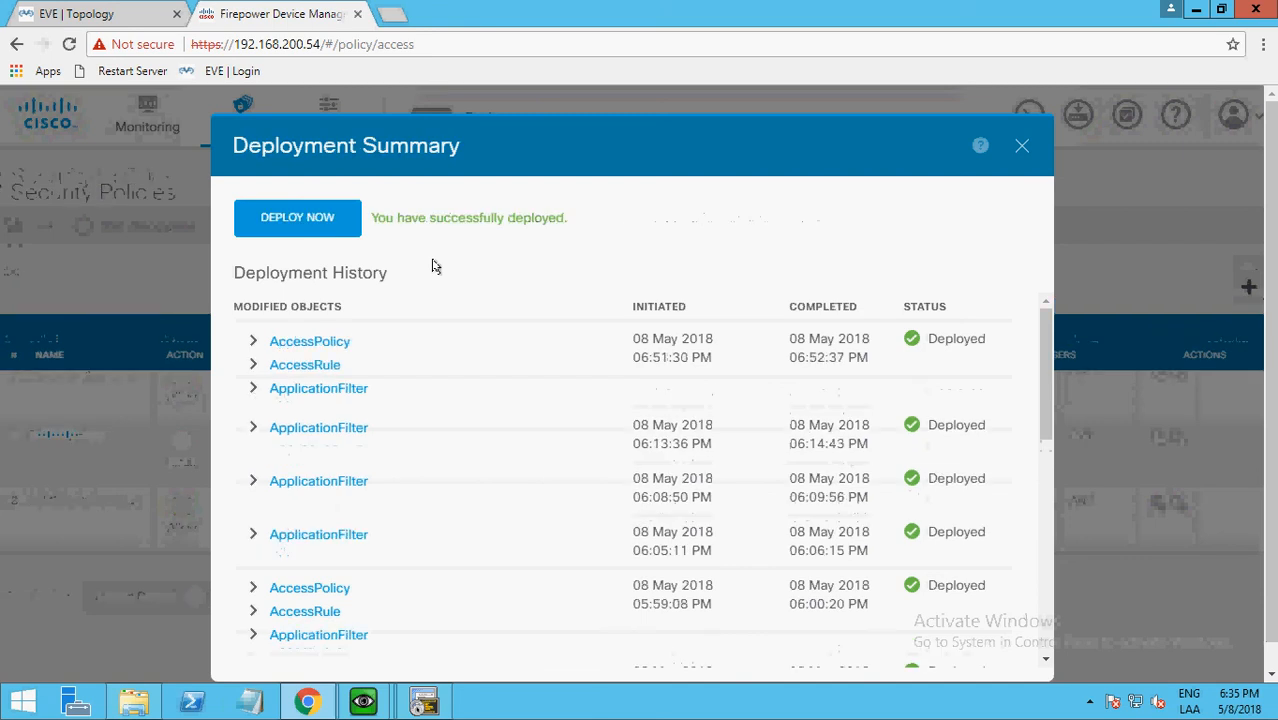
click(1022, 147)
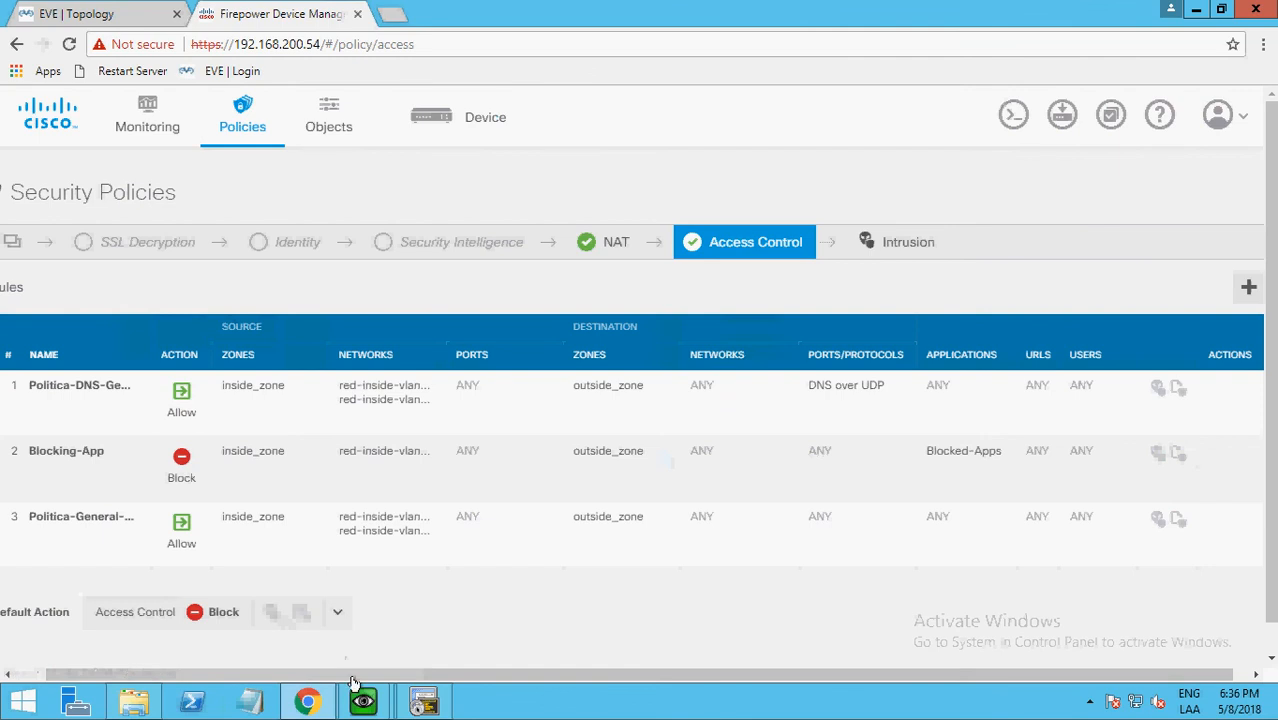
mouse_move(363, 700)
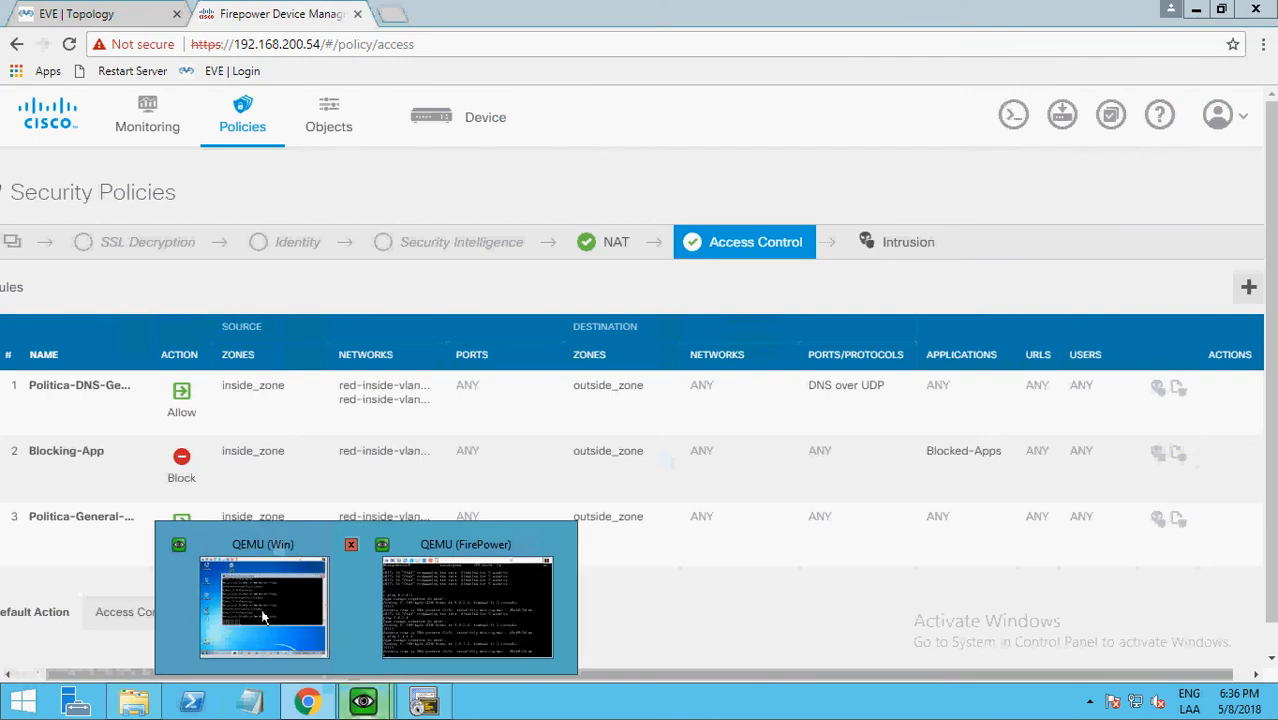
click(263, 612)
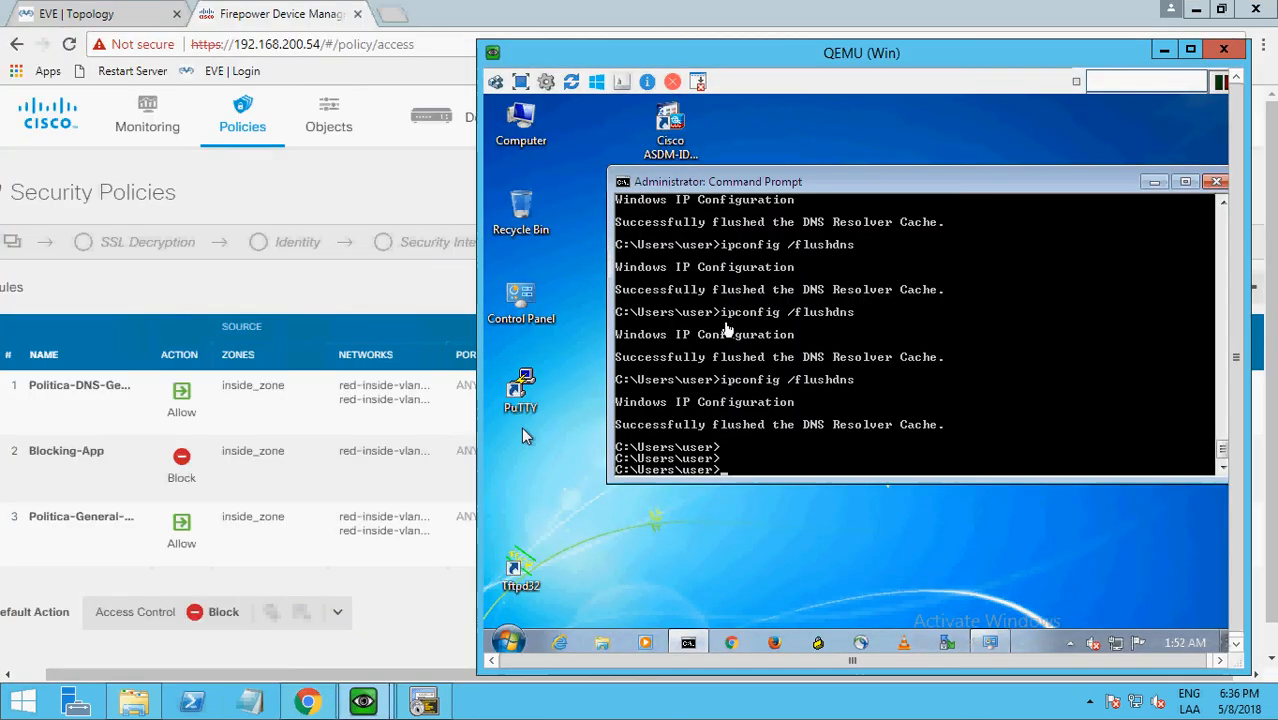
click(738, 646)
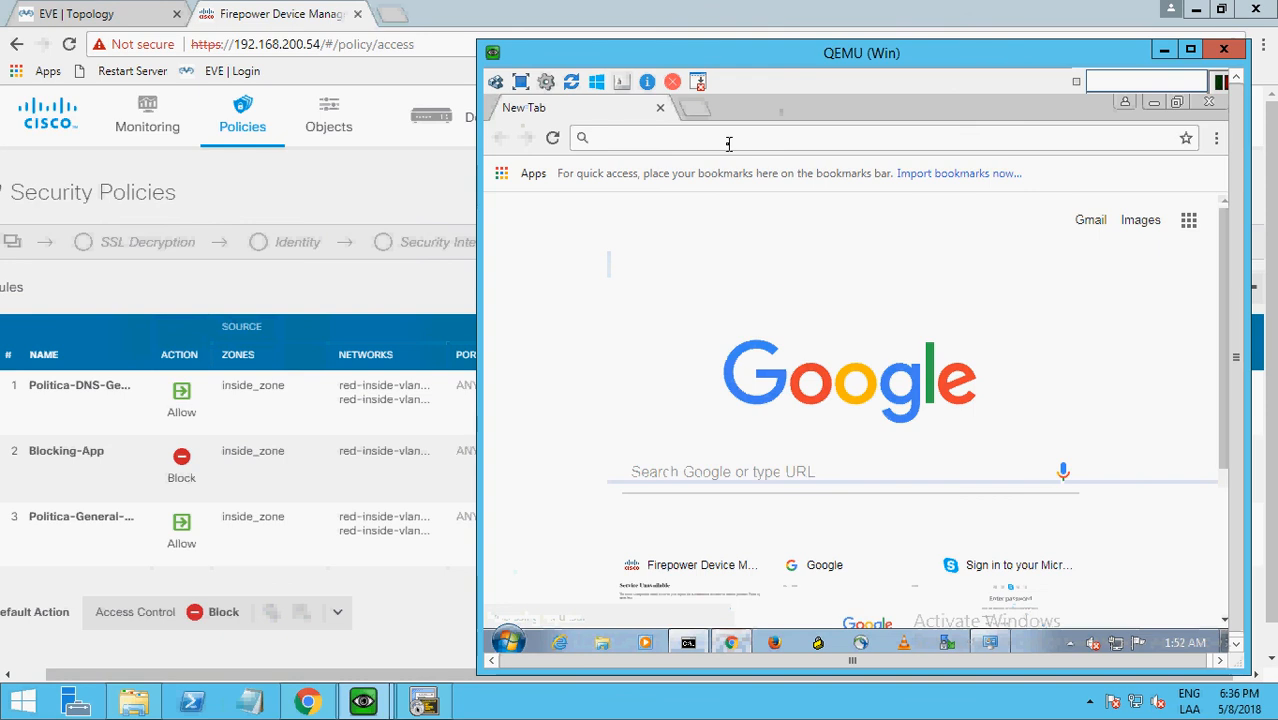
Test access to non-blocked sites by loading the SII website and, in a second tab, biobio.cl.
text(sii)
key(Return)
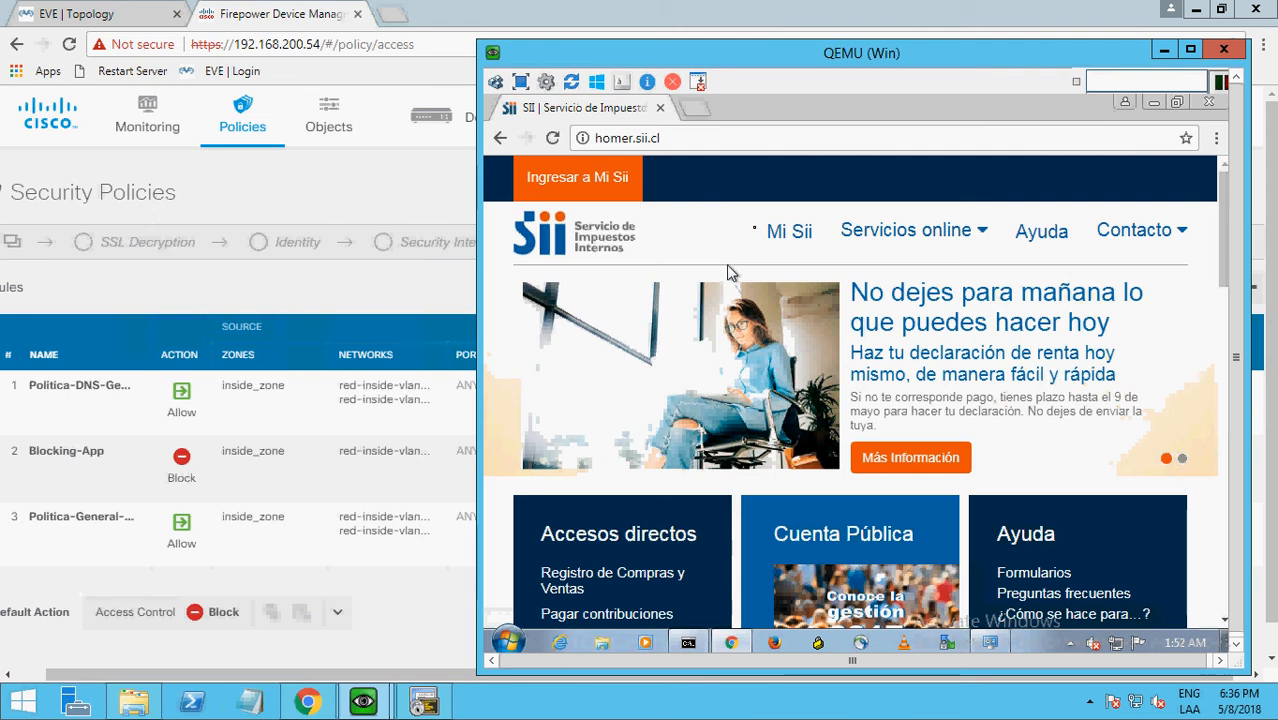
click(697, 112)
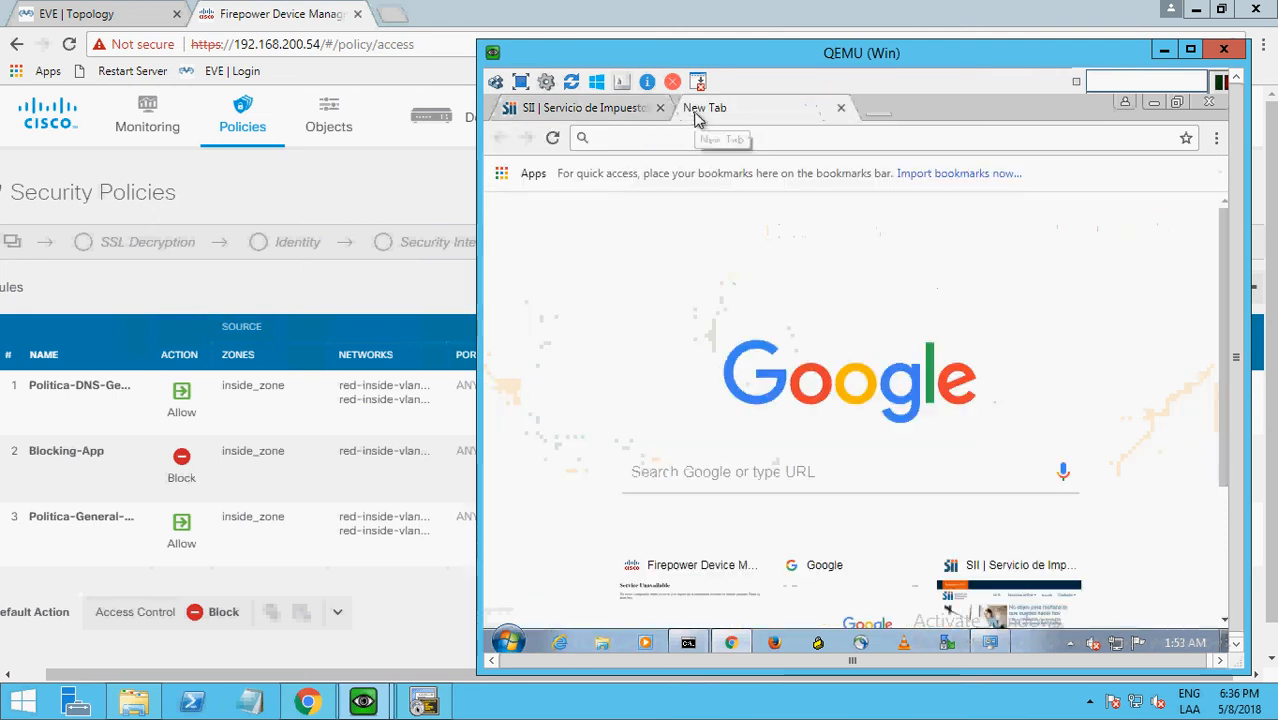
text(biobio)
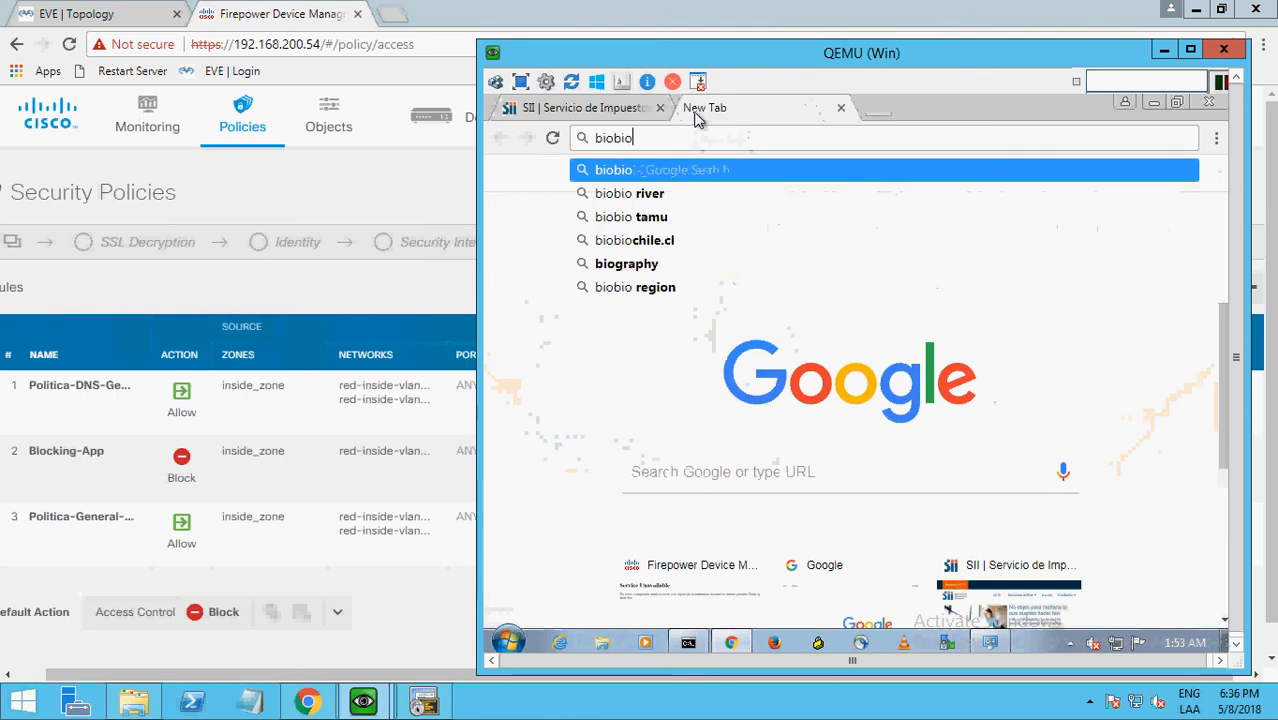
text(.cl)
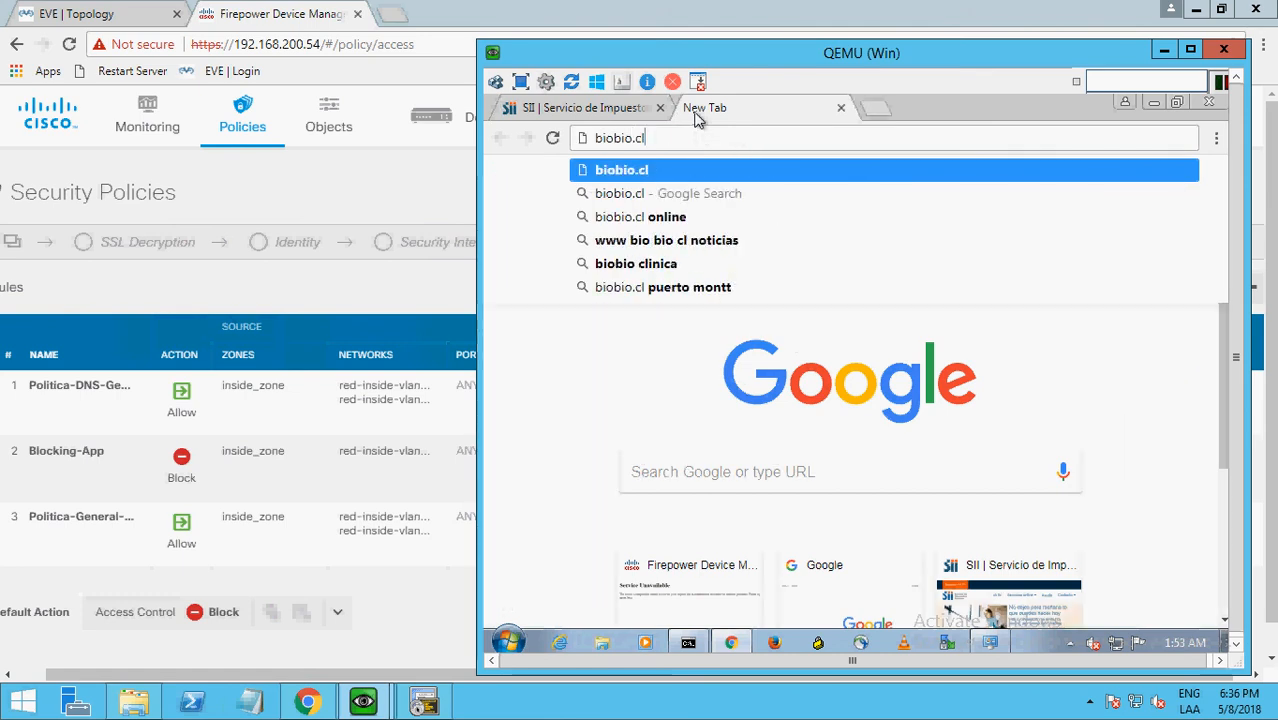
key(BackSpace)
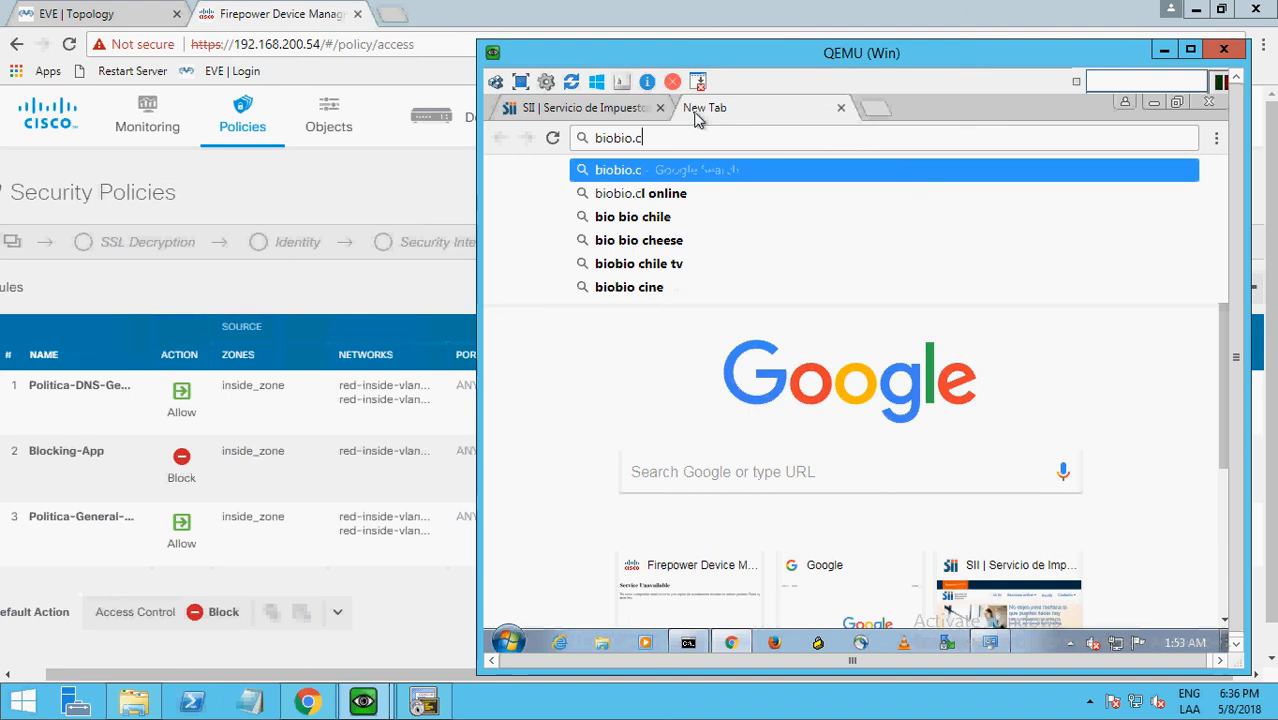
text(l)
key(Return)
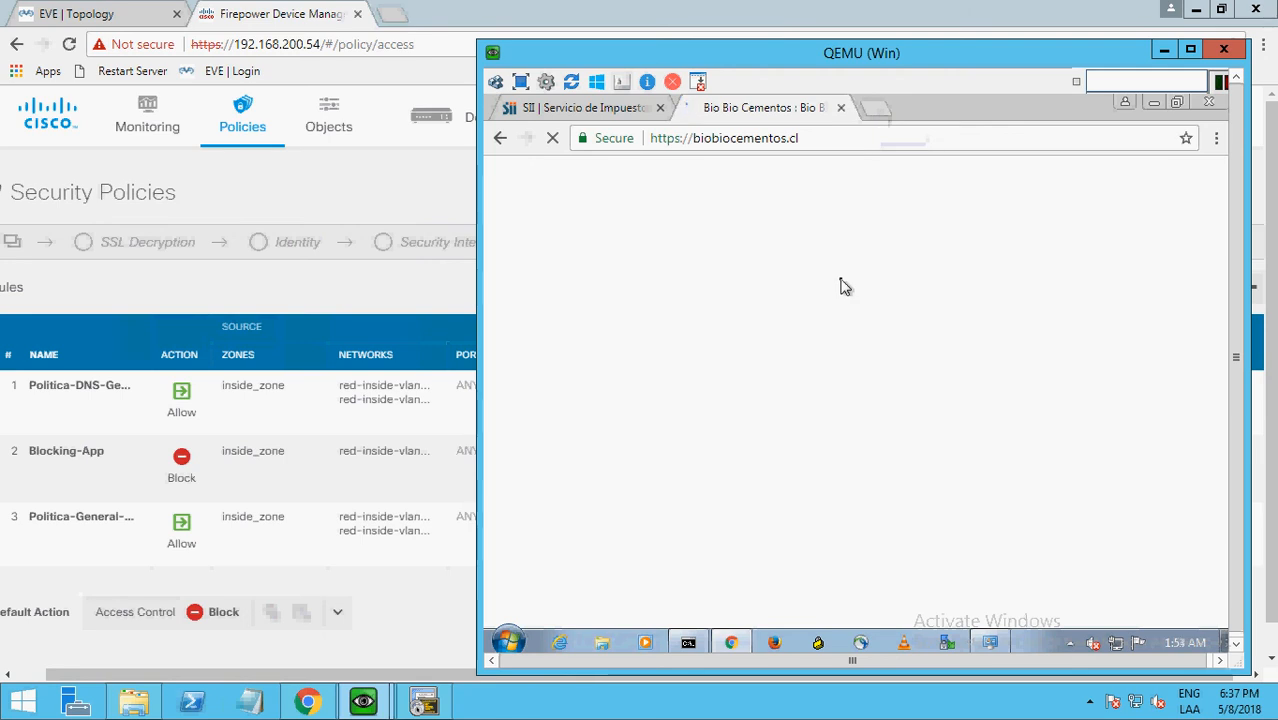
Close the SII tab and test the block by loading facebook.com in a new tab.
click(658, 118)
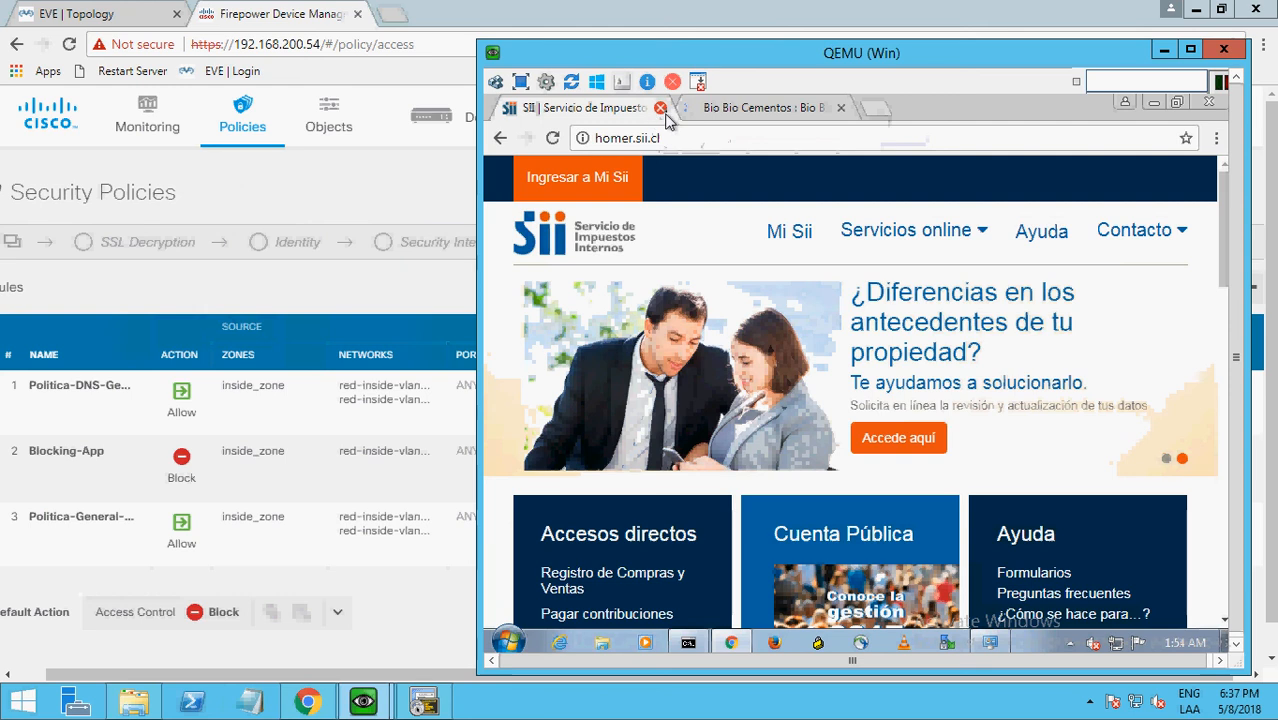
click(660, 108)
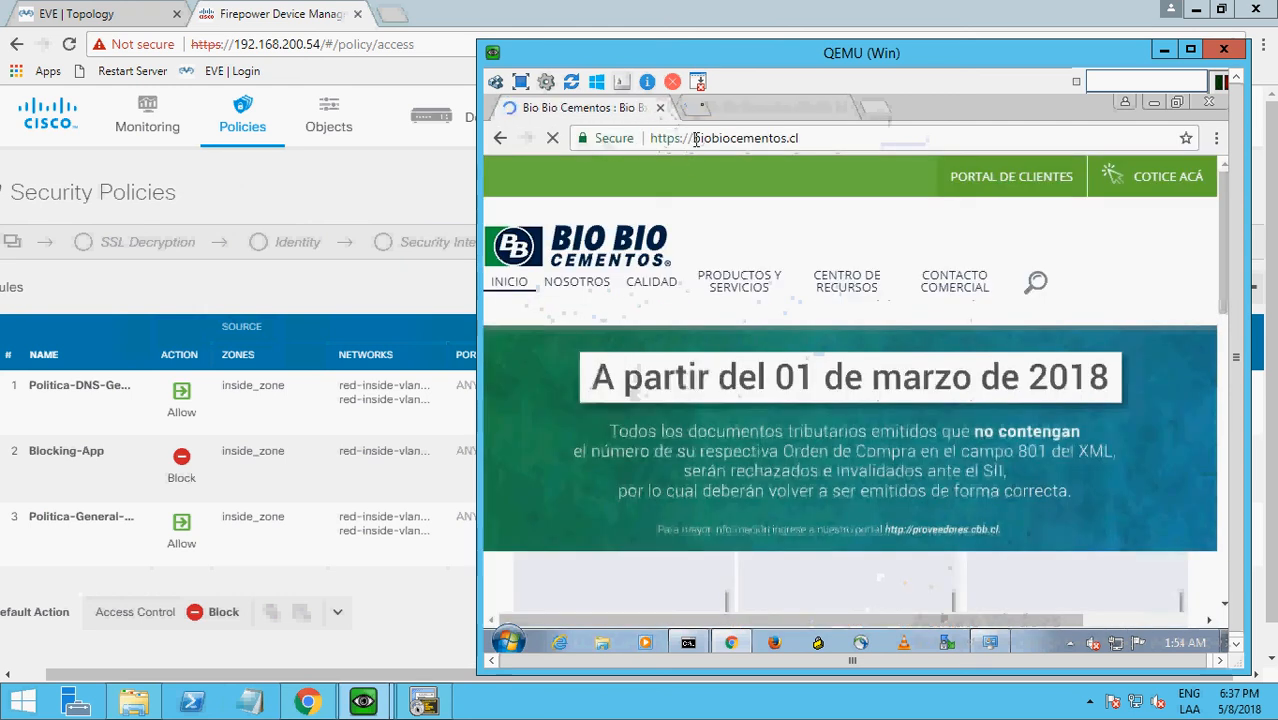
click(705, 110)
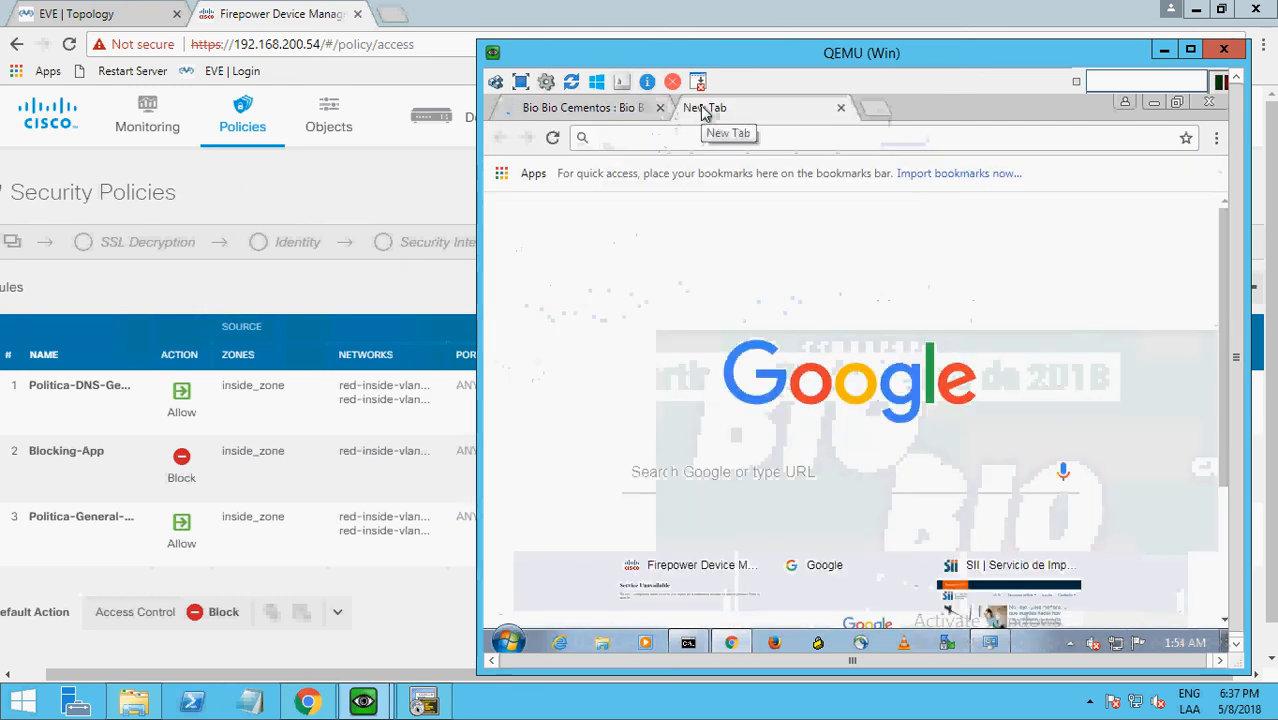
text(facebook.com)
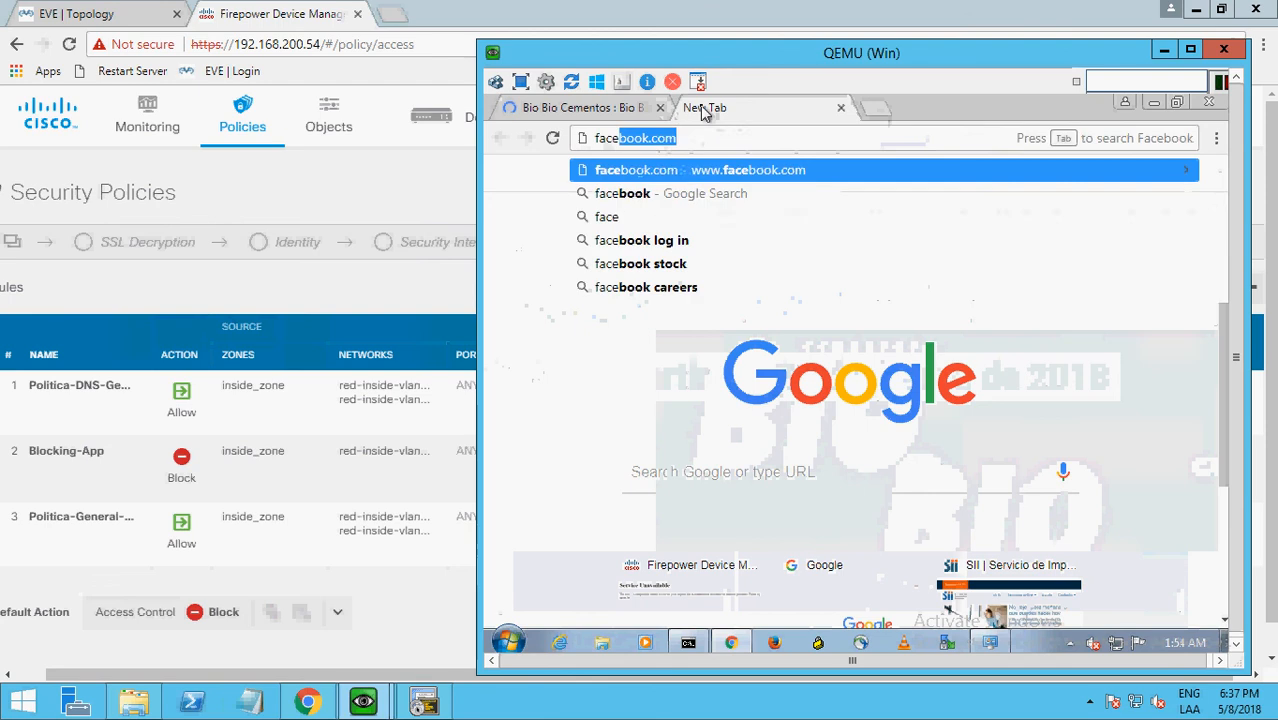
key(Down)
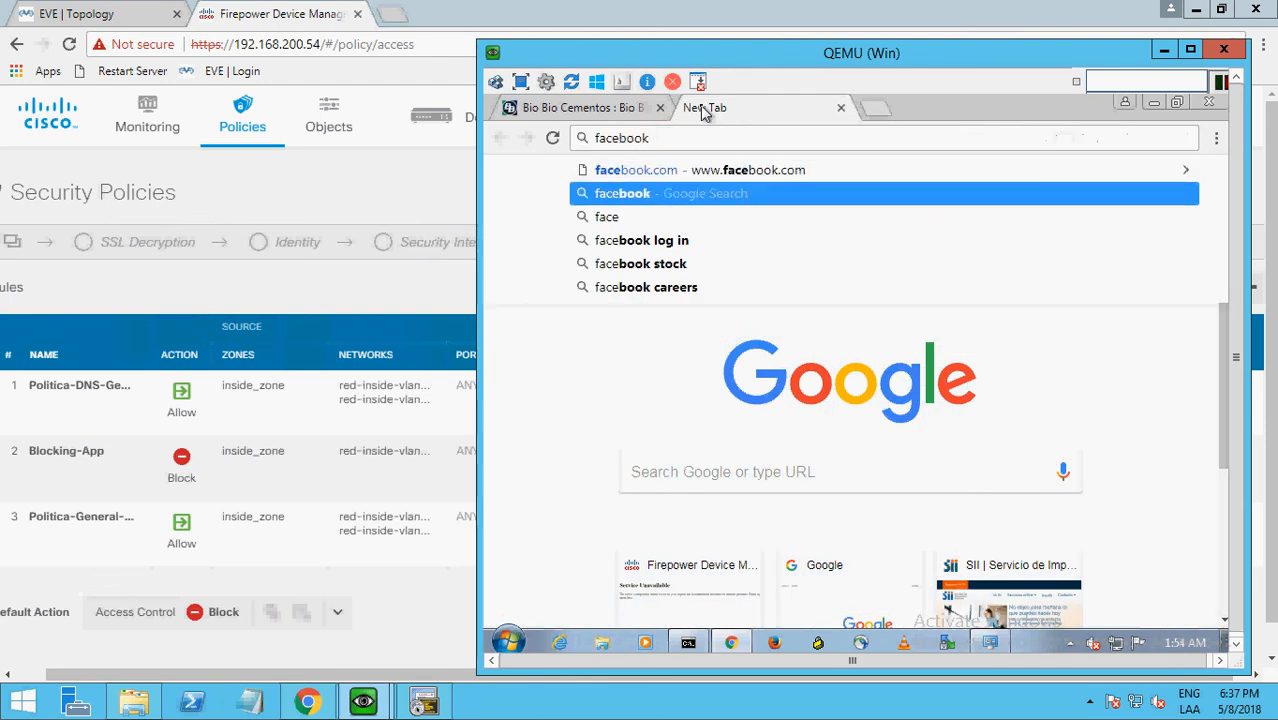
text(.com)
key(Return)
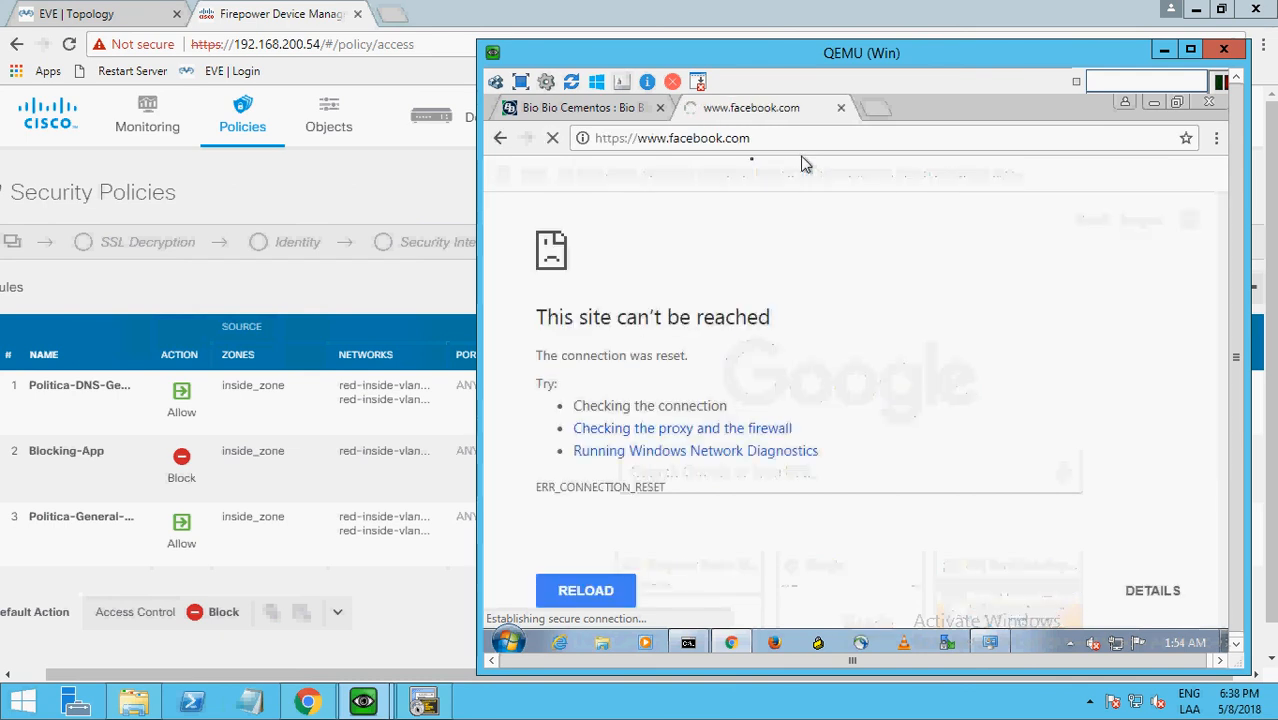
Test youtube.com in a new tab, recheck the facebook.com page and close its tab.
click(875, 110)
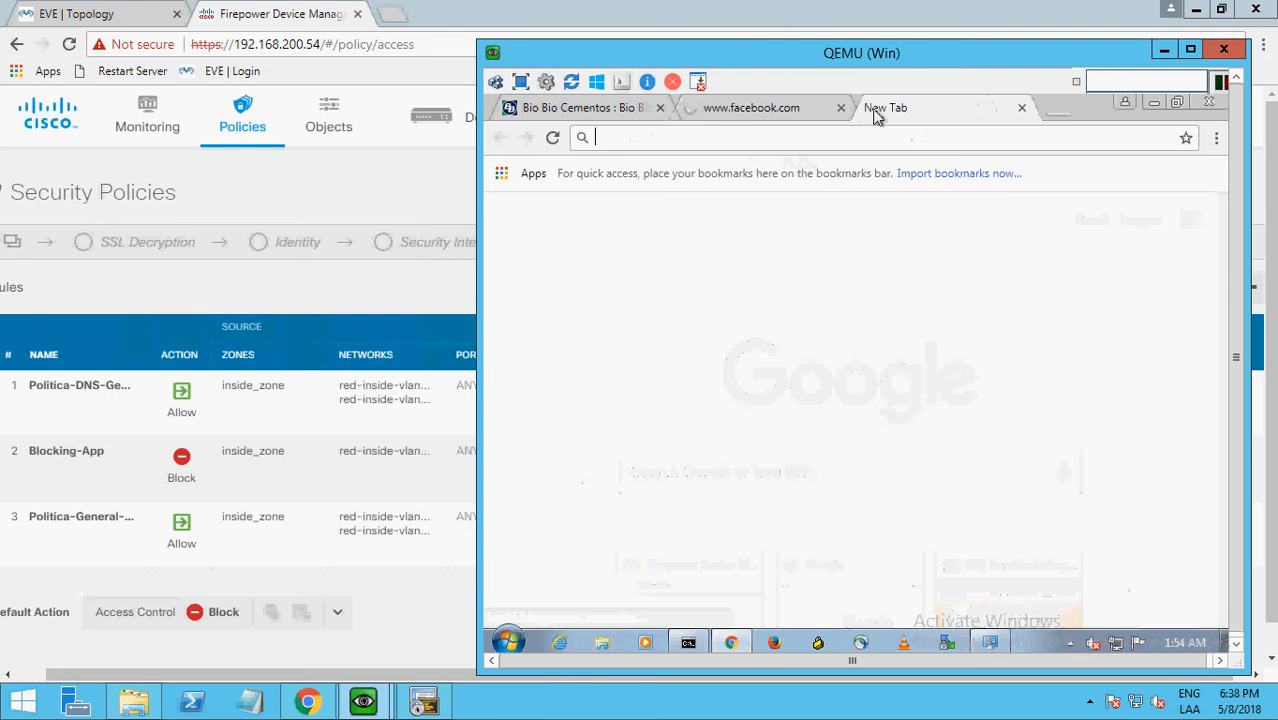
text(you)
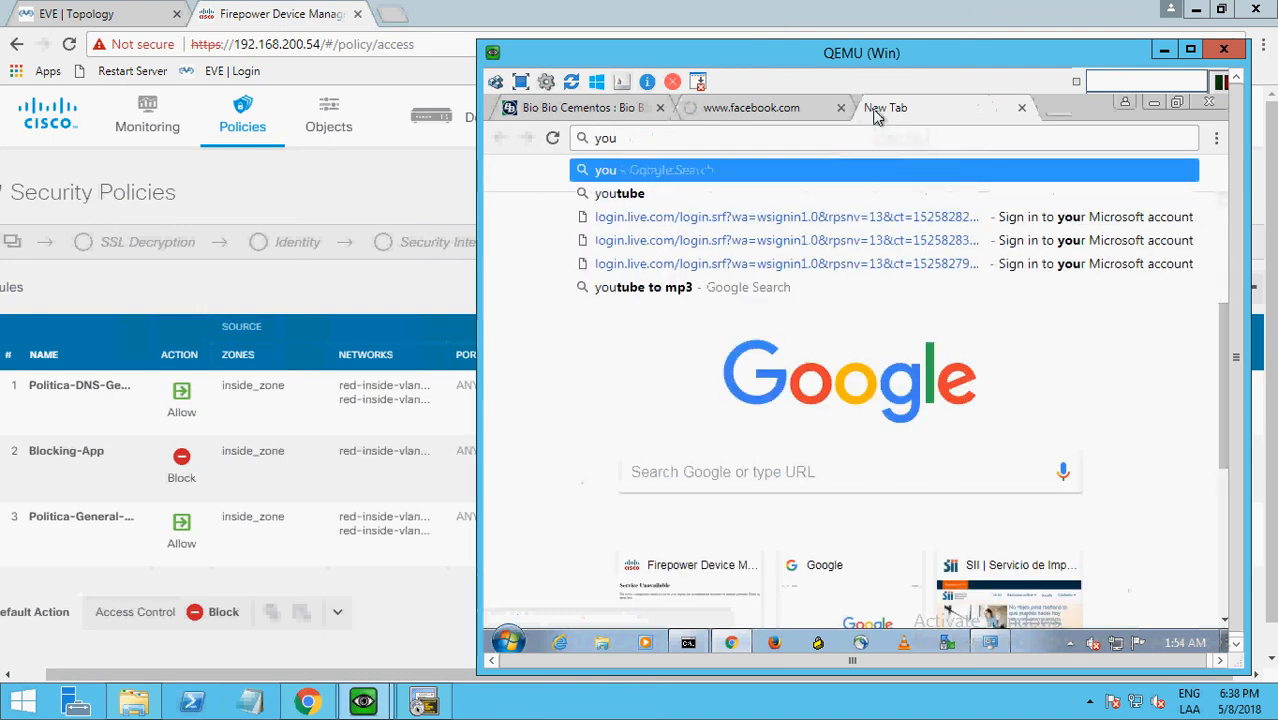
text(tube.com)
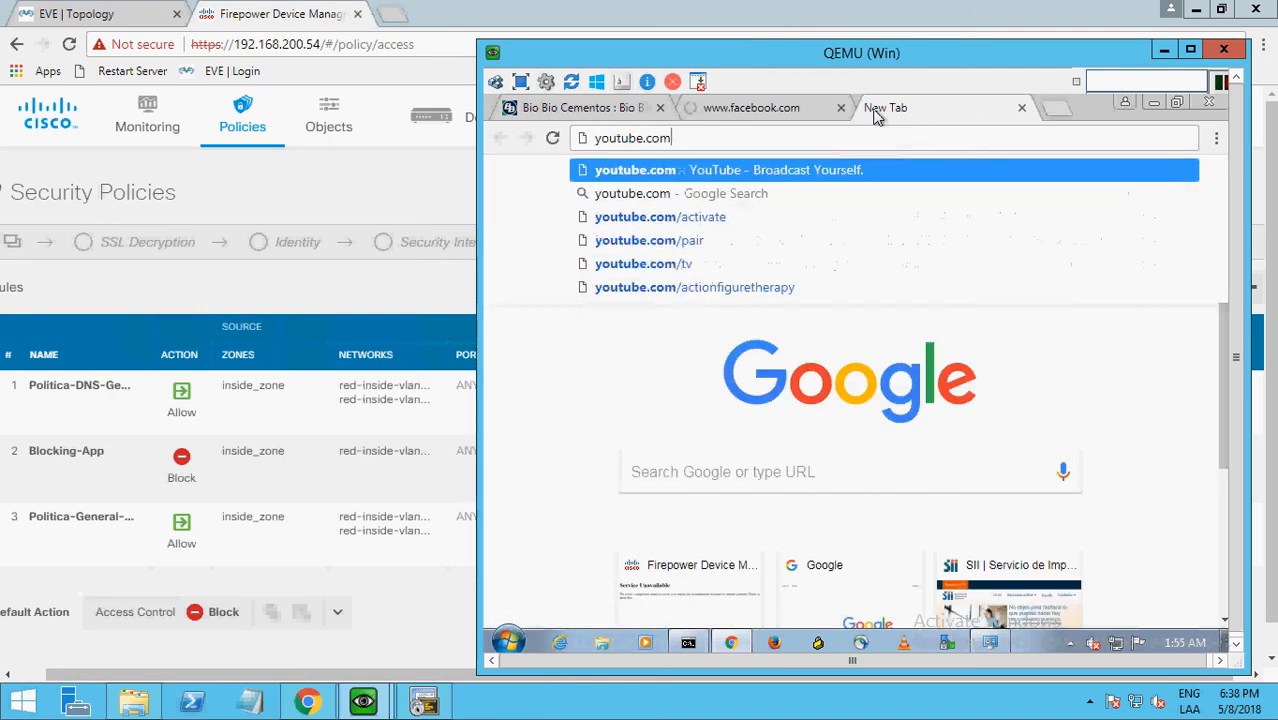
key(Return)
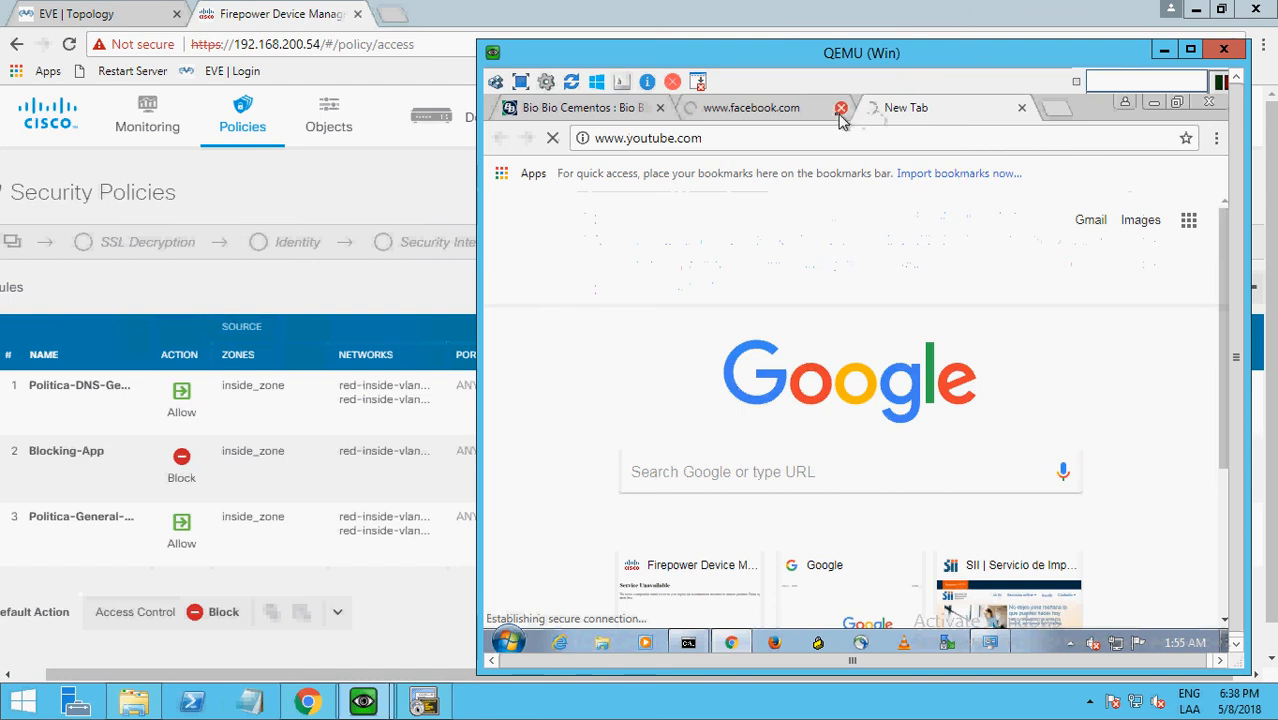
click(783, 124)
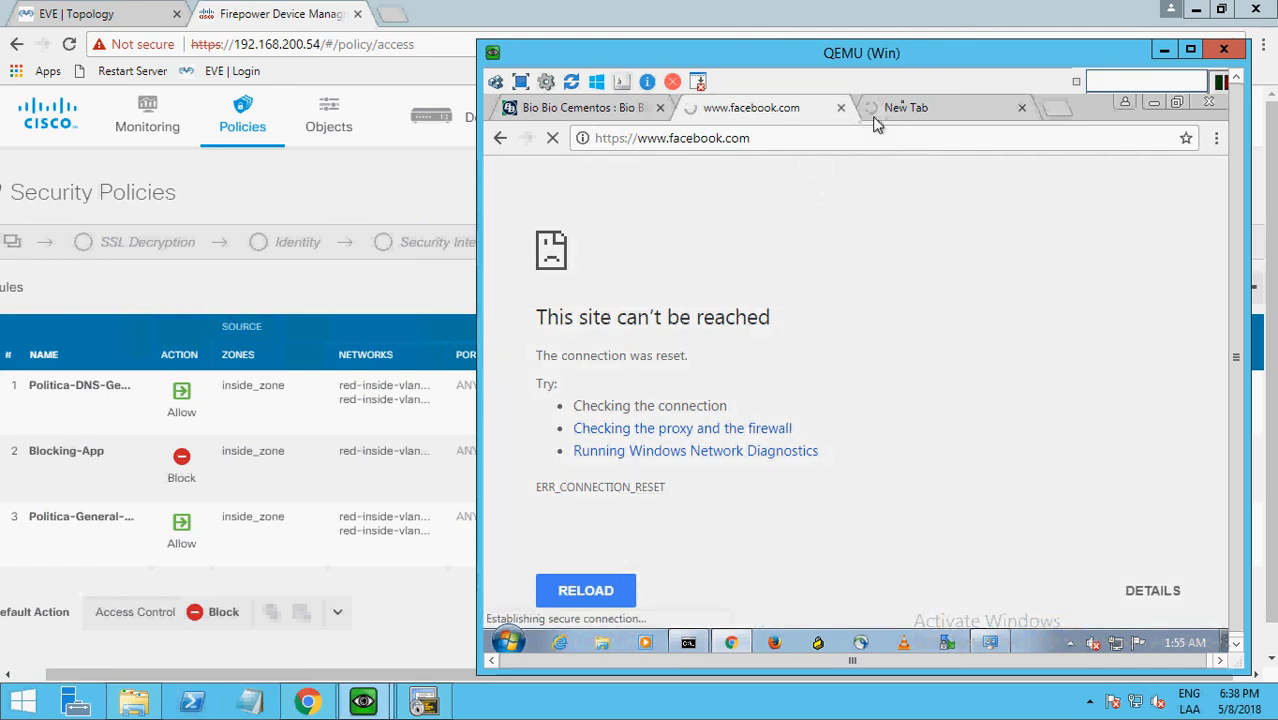
click(907, 117)
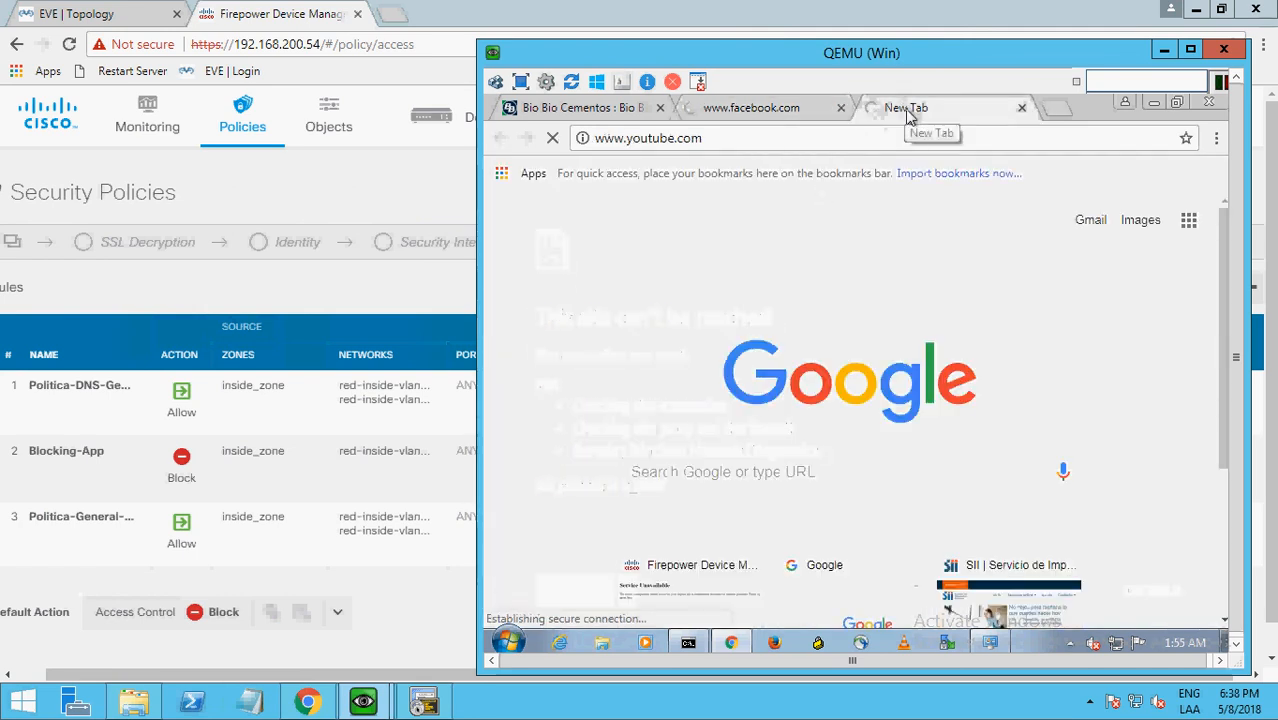
click(760, 116)
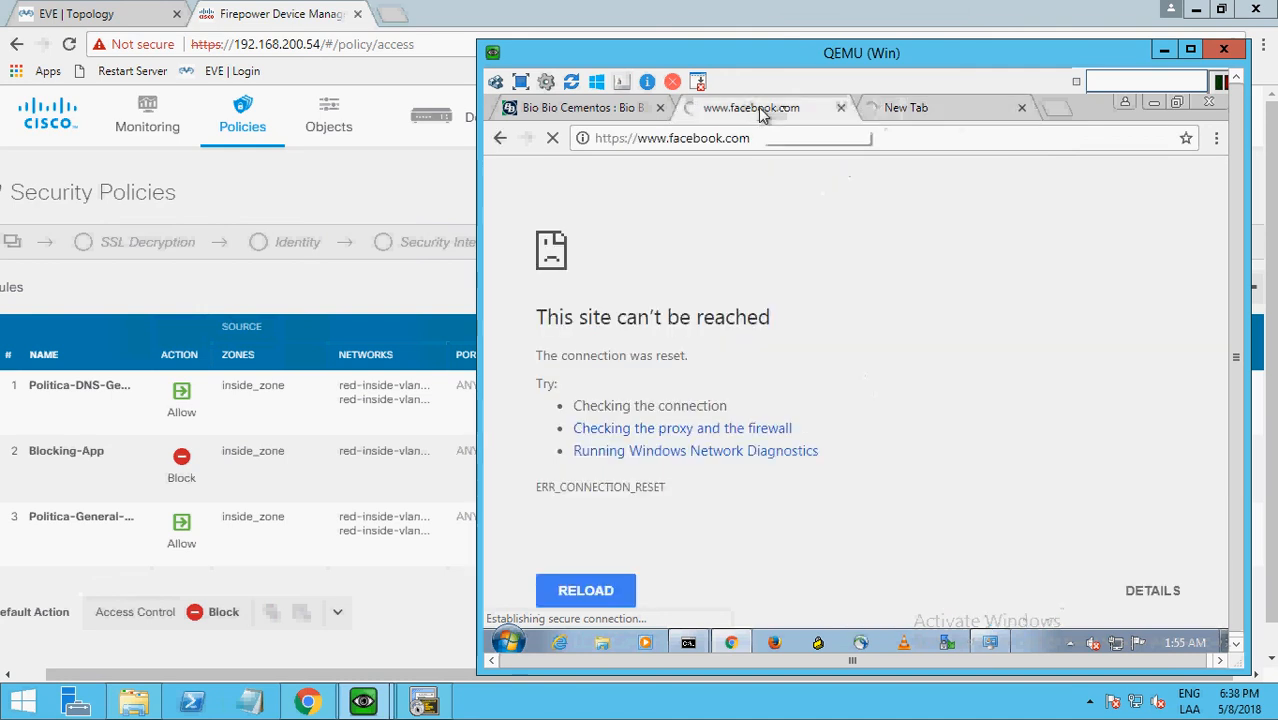
click(842, 109)
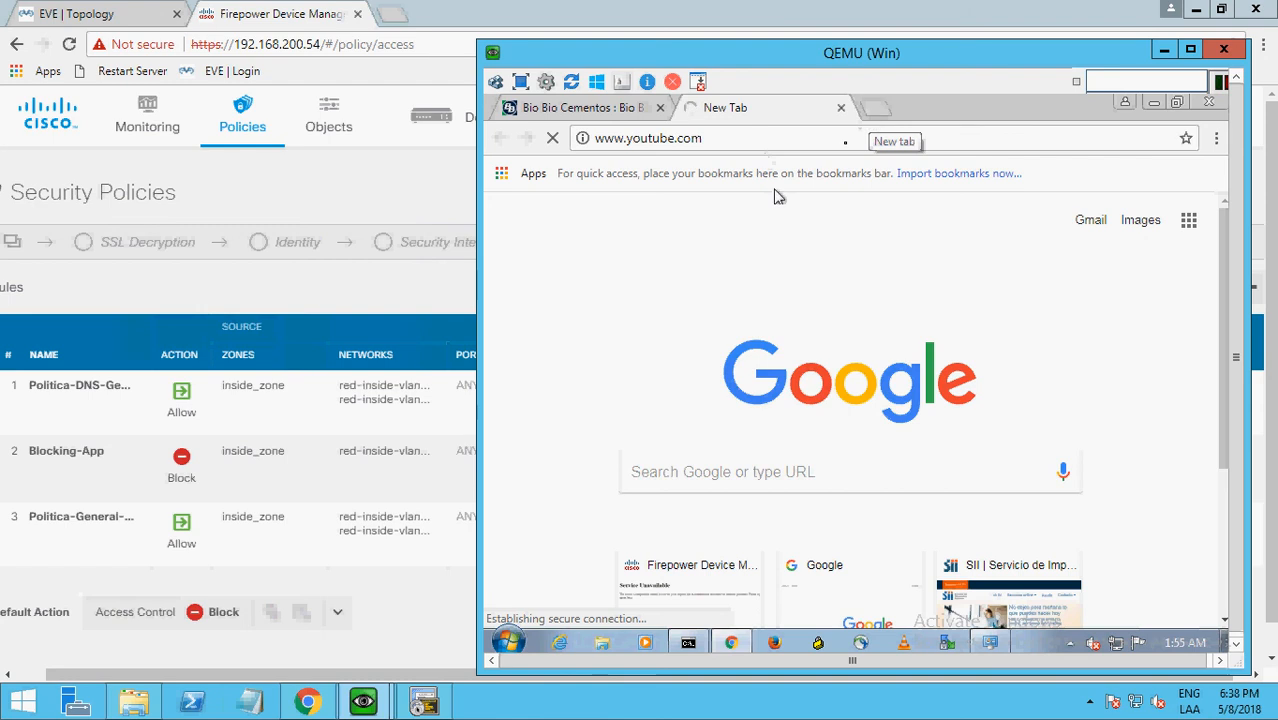
Test gmail.com in a new tab and check how the youtube.com page loads.
click(879, 112)
text(gmail)
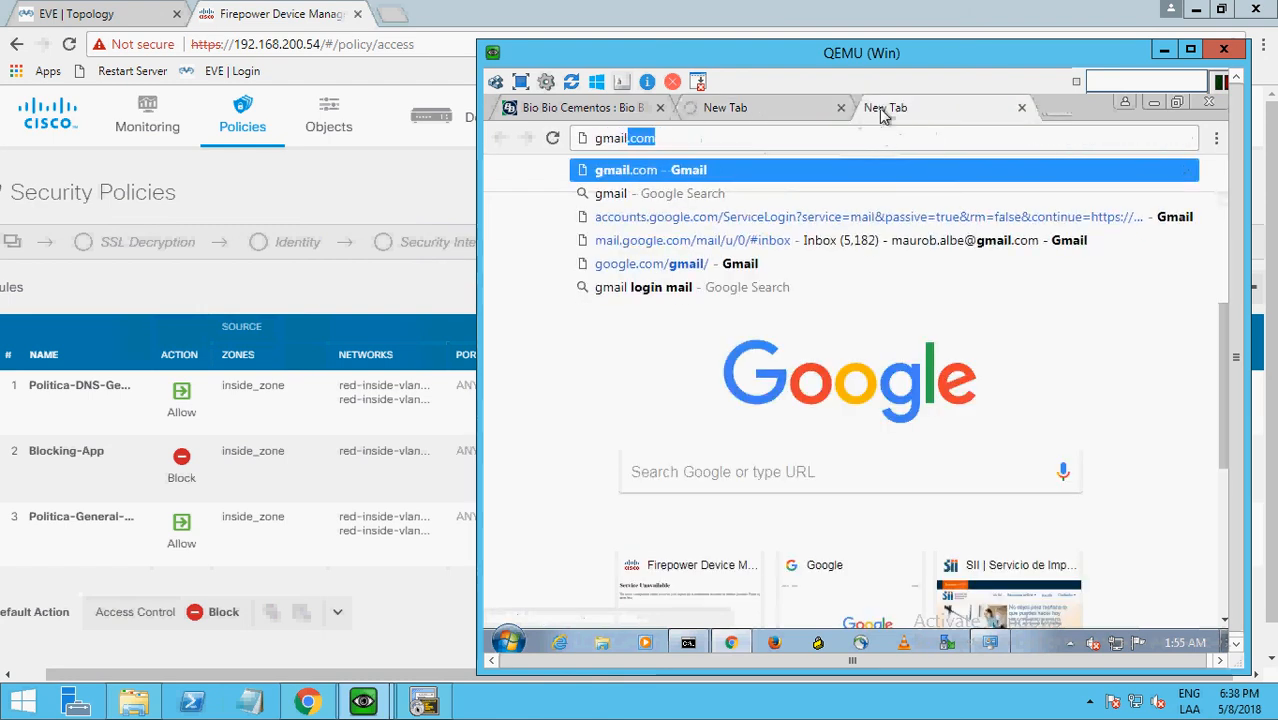
key(Return)
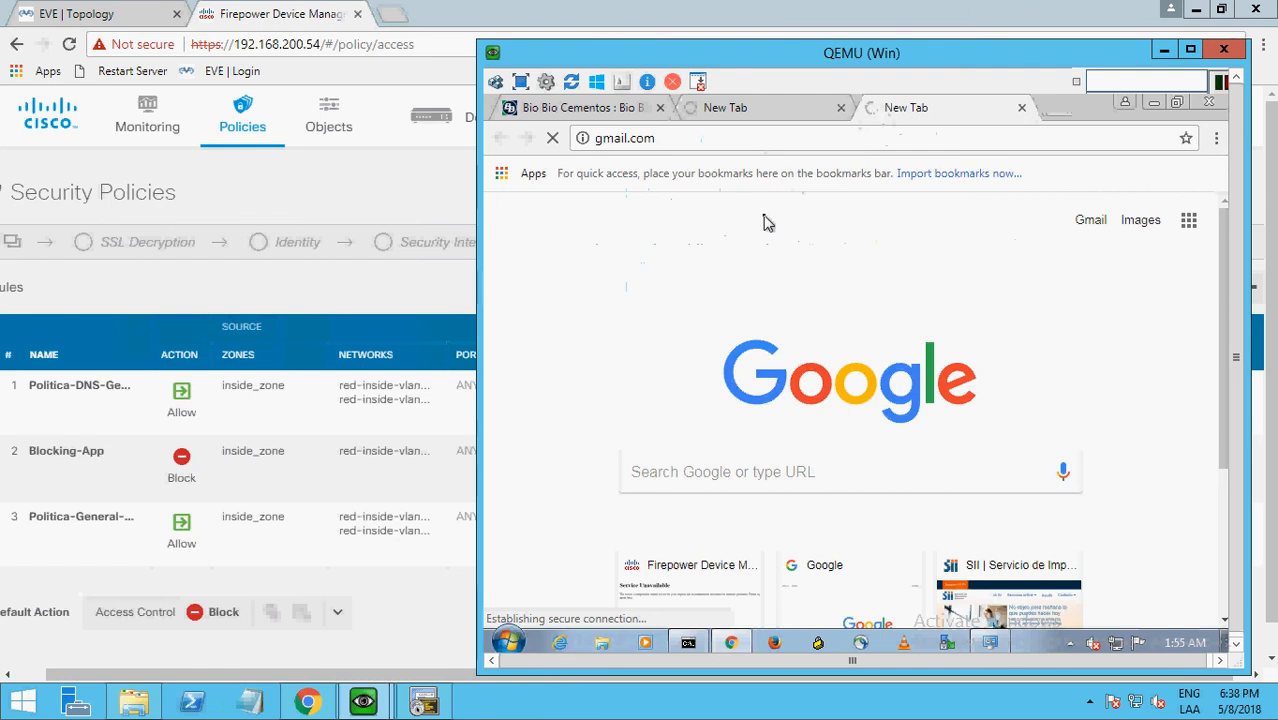
click(733, 113)
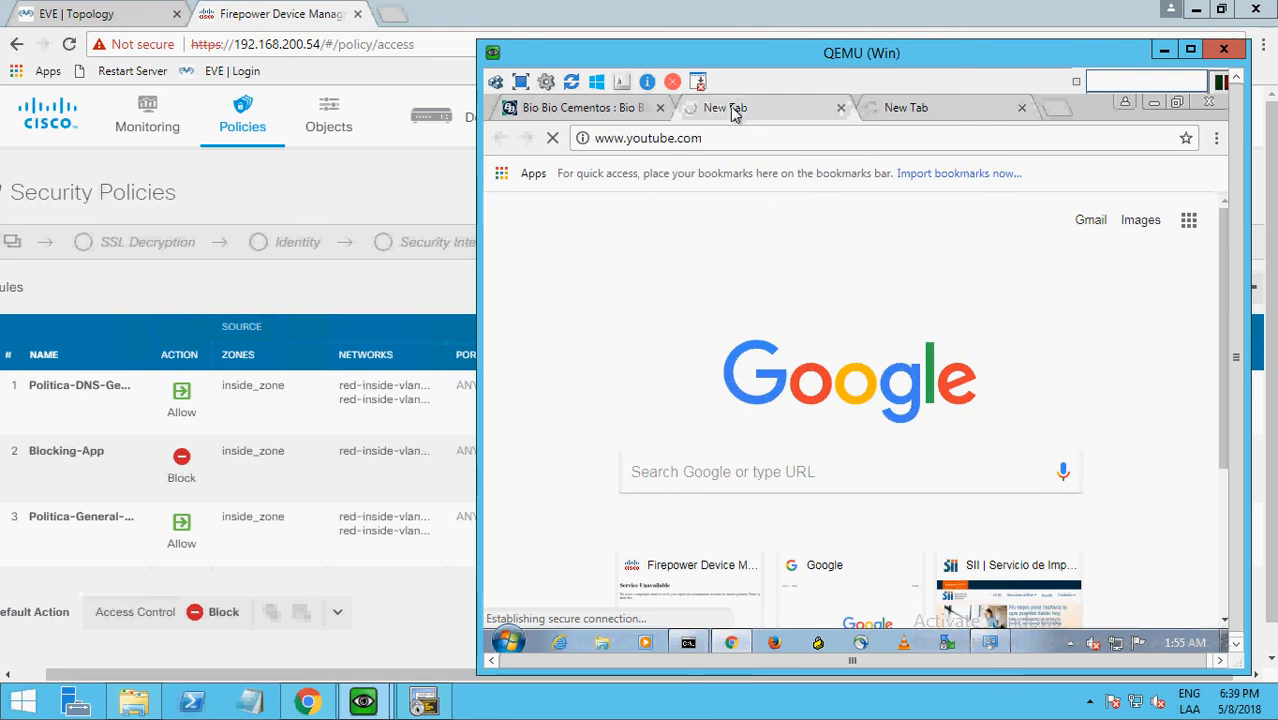
click(905, 116)
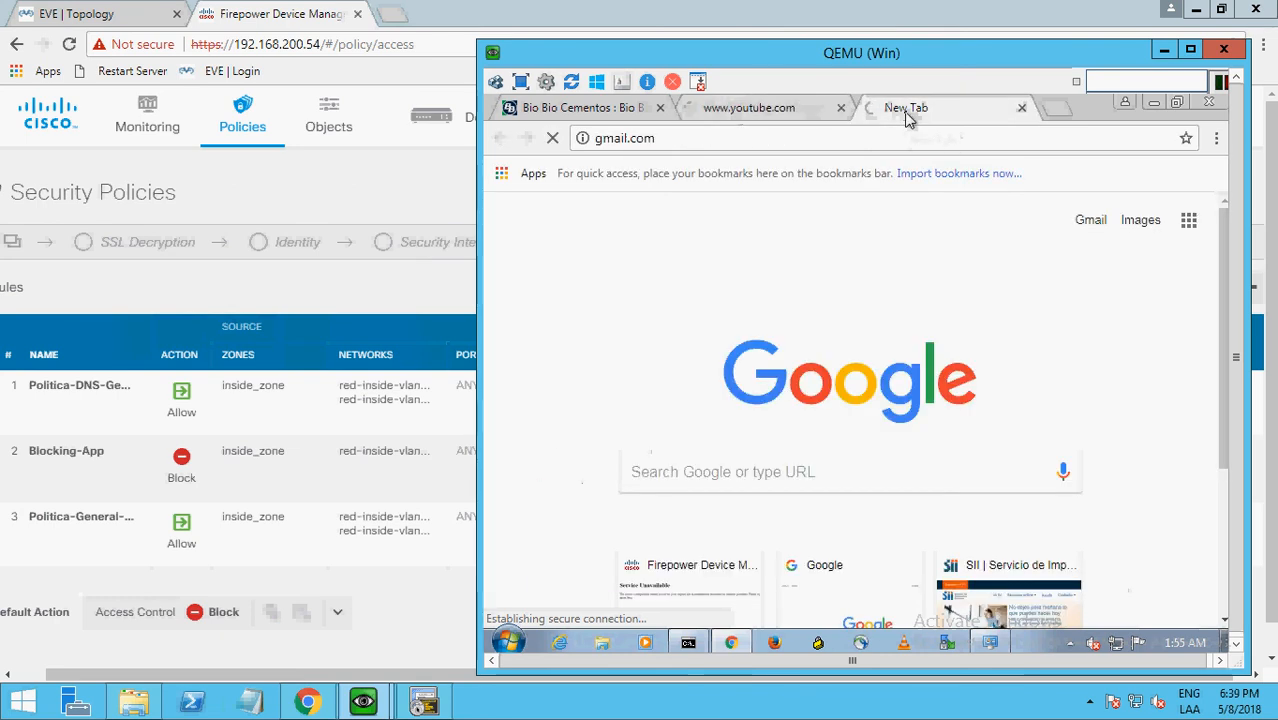
click(764, 119)
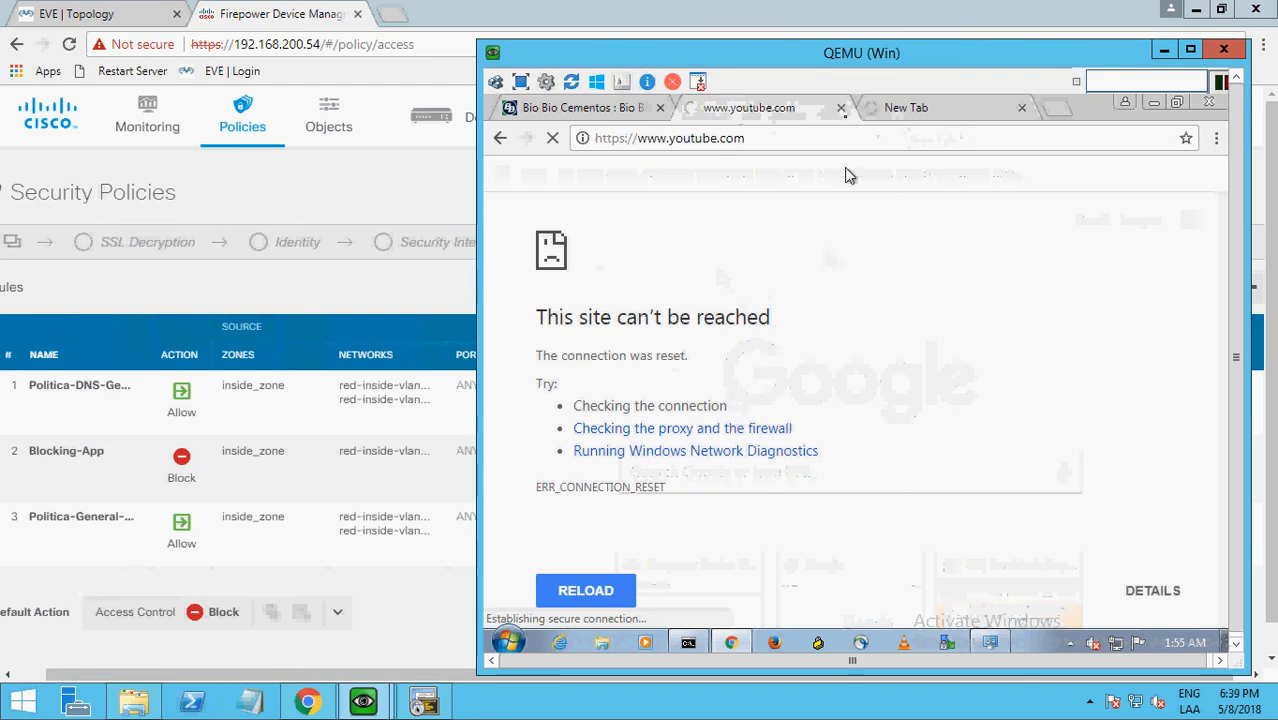
Close the youtube.com tab and load google.com in a new tab to test that Google remains accessible.
click(841, 108)
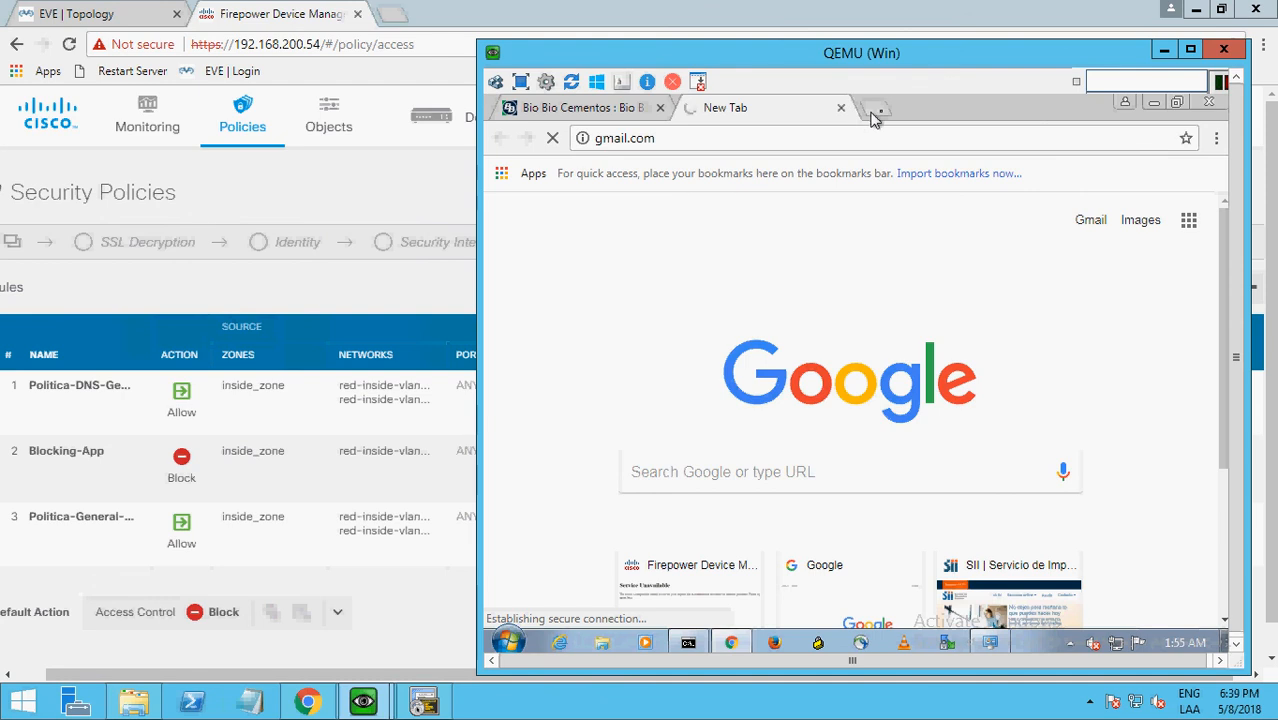
click(881, 116)
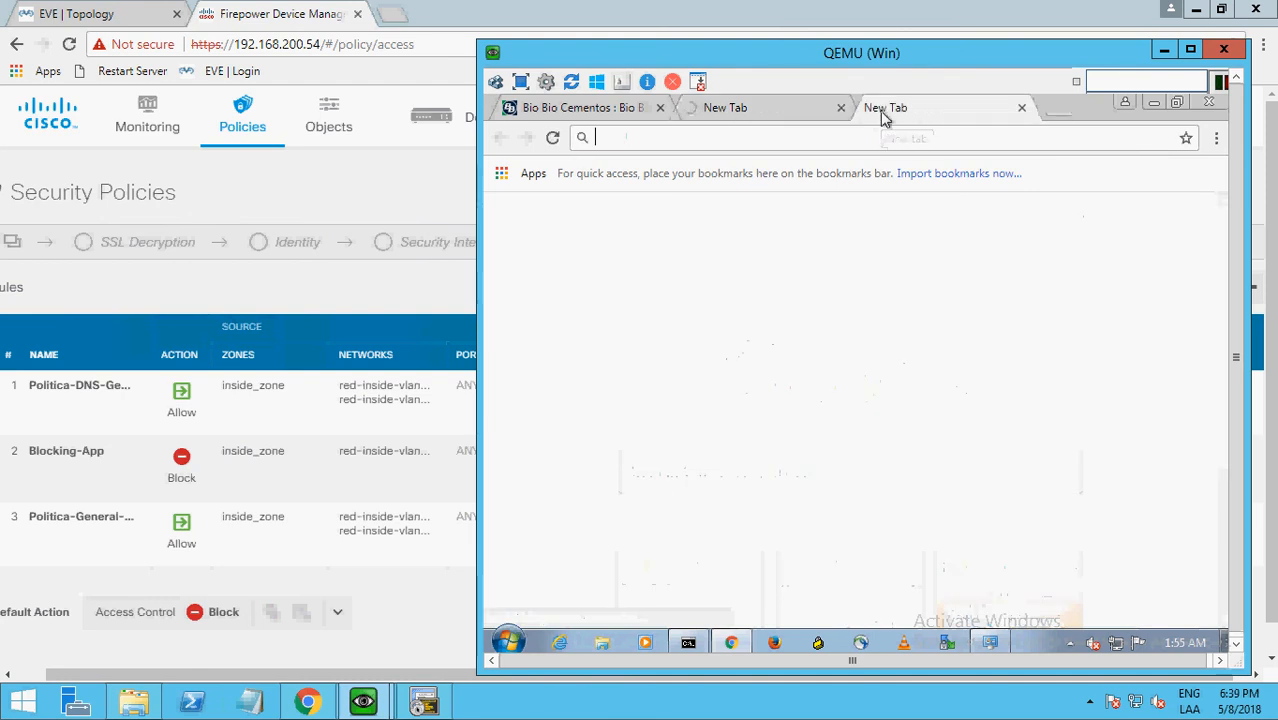
text(yo)
key(BackSpace)
key(BackSpace)
key(BackSpace)
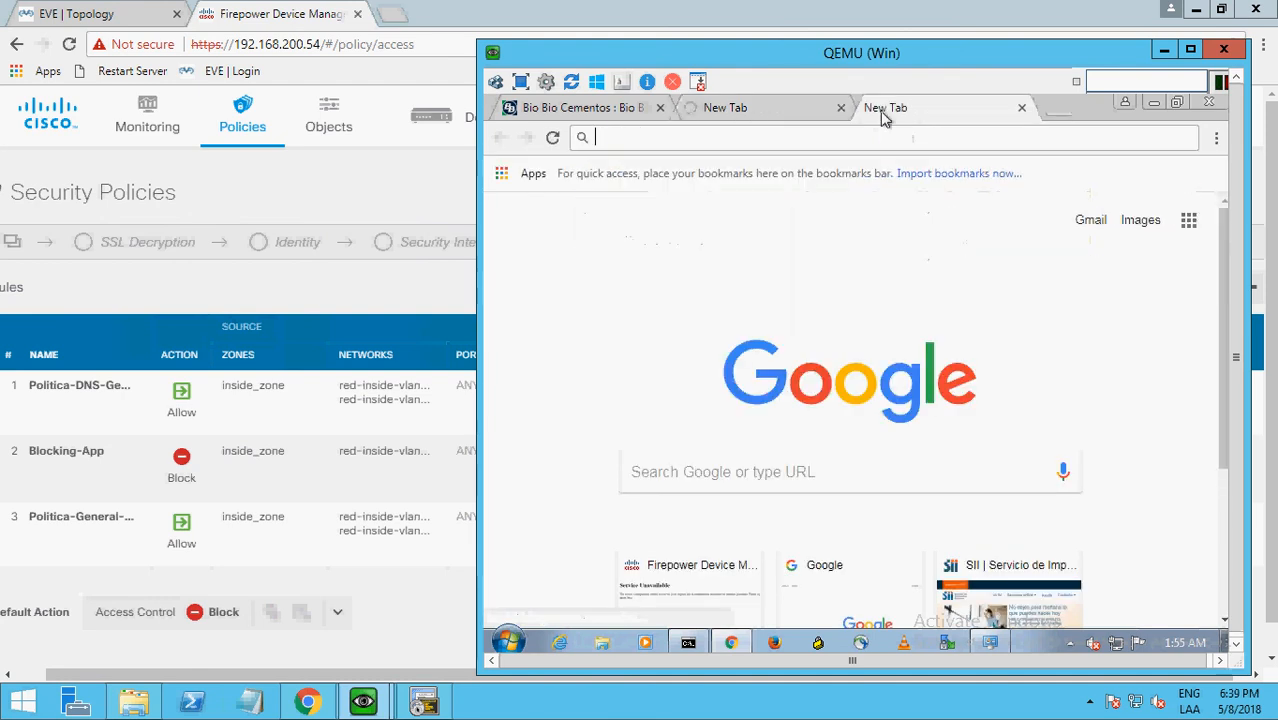
text(golg)
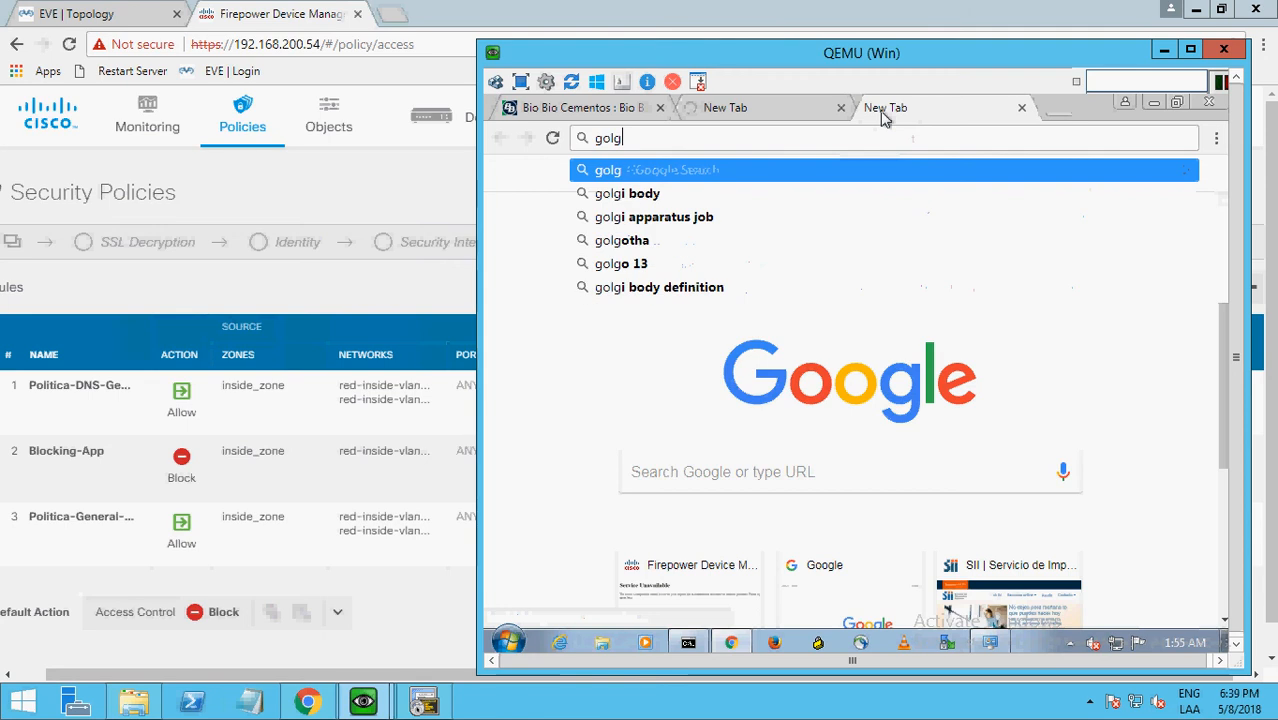
key(BackSpace)
key(BackSpace)
text(o)
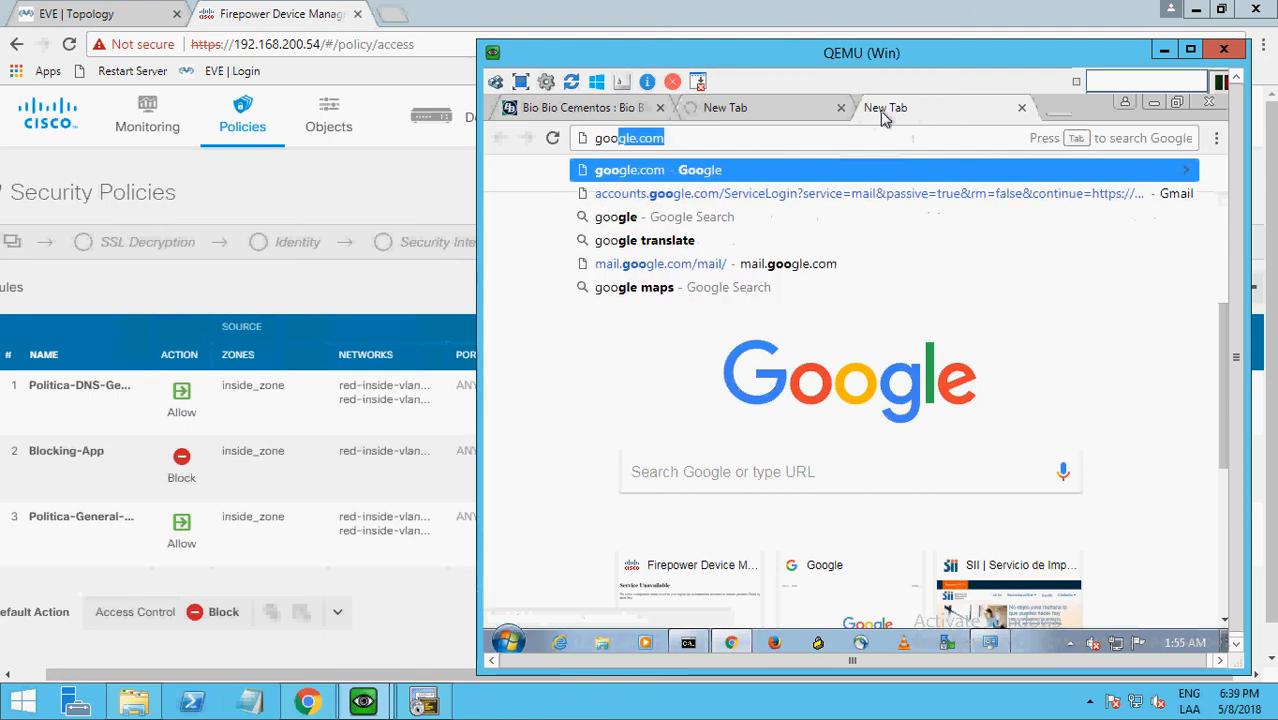
key(Return)
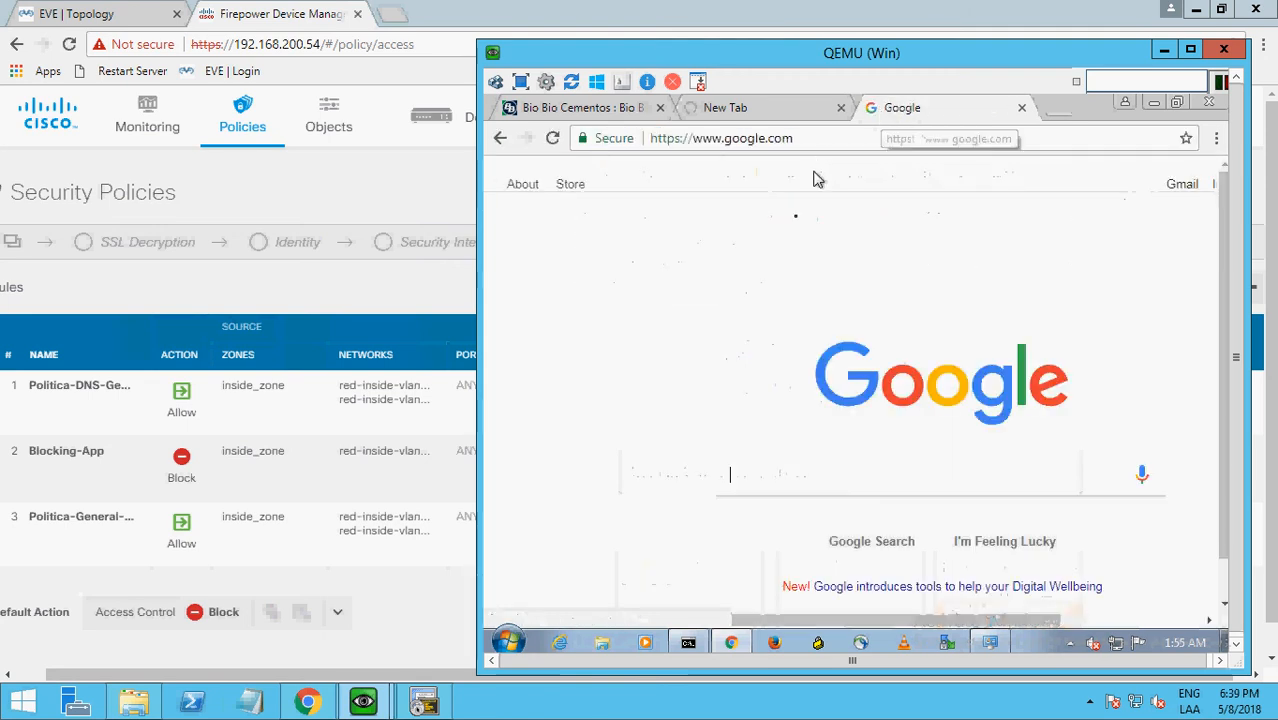
Test the Gmail link on the Google page, check the result of the gmail.com test and close that tab.
click(735, 112)
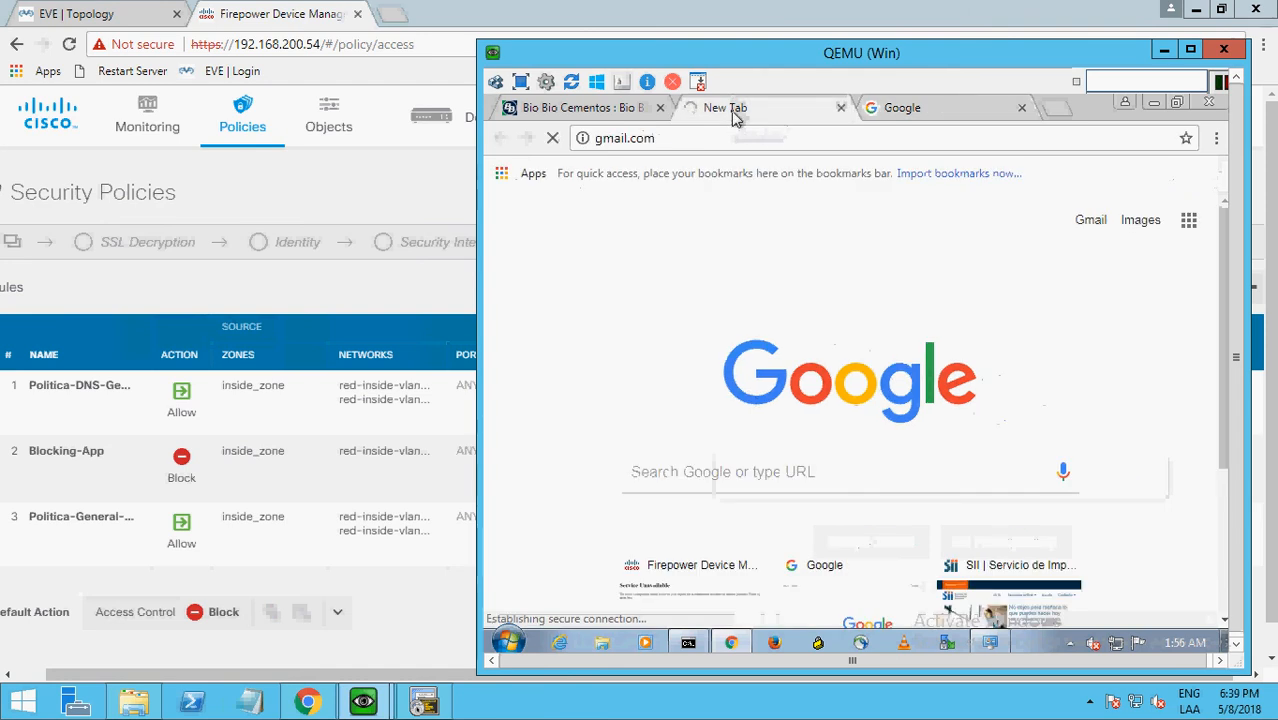
click(899, 112)
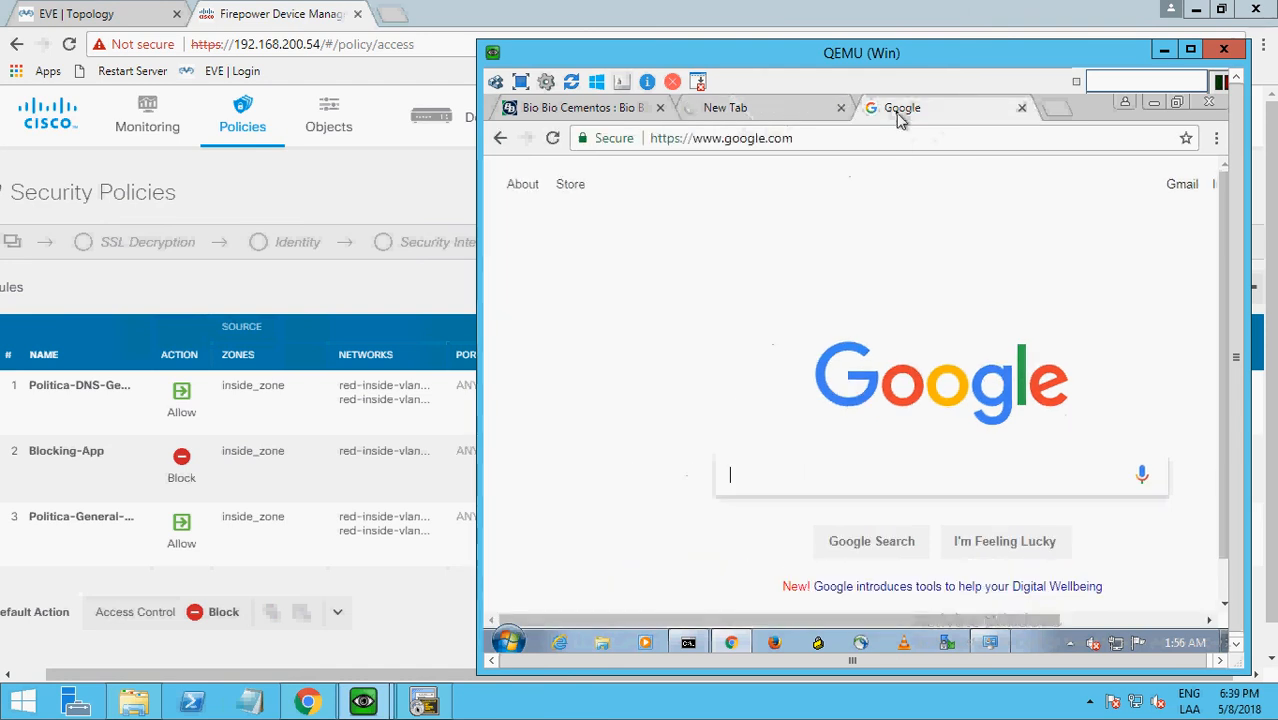
click(1177, 190)
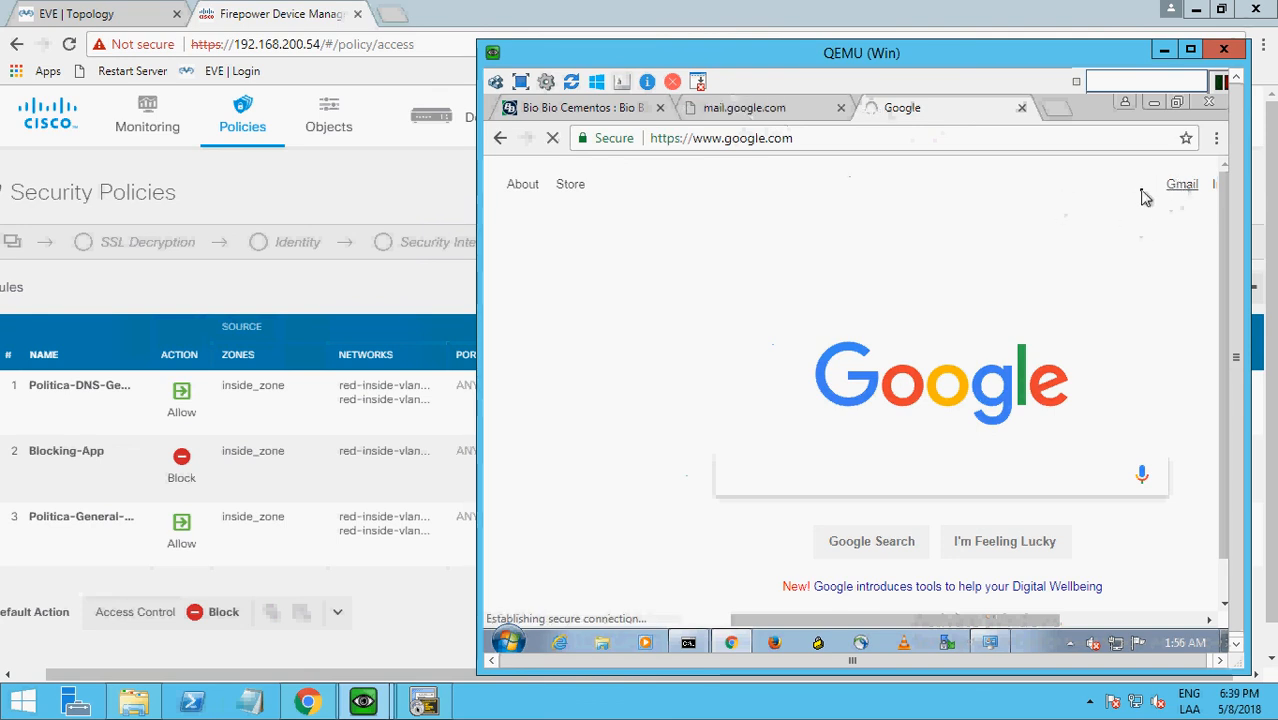
click(762, 112)
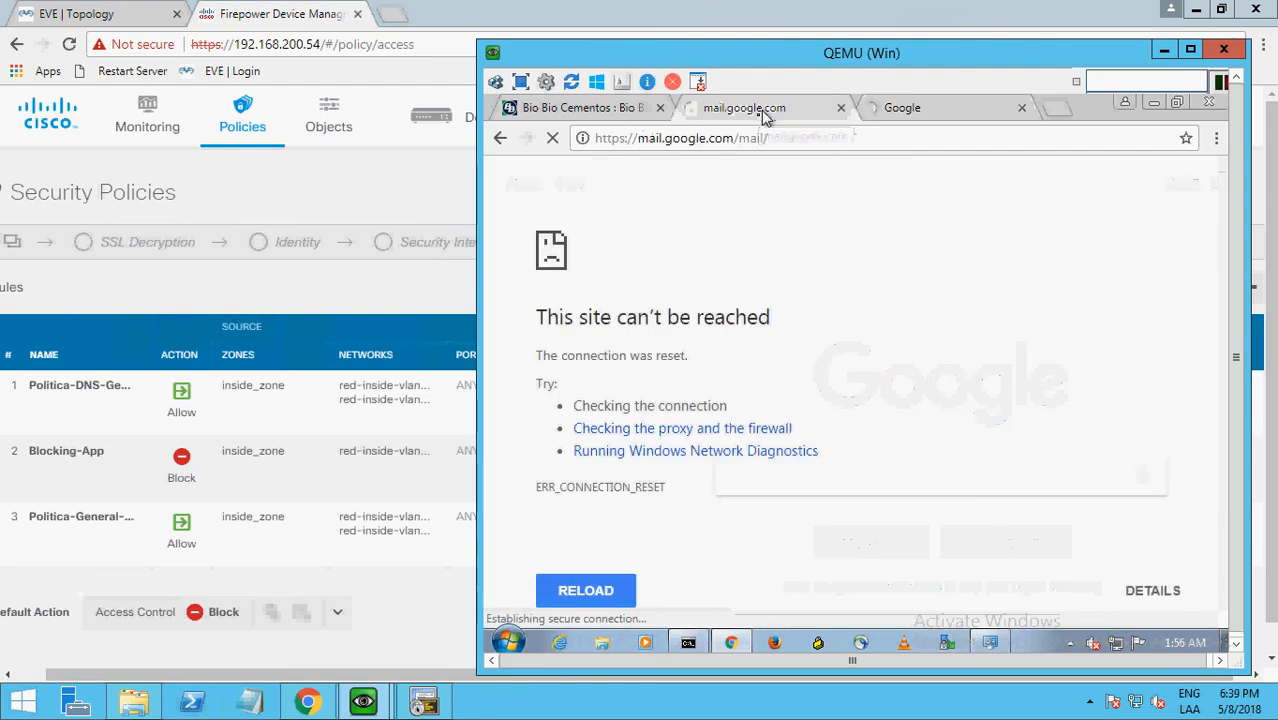
click(843, 108)
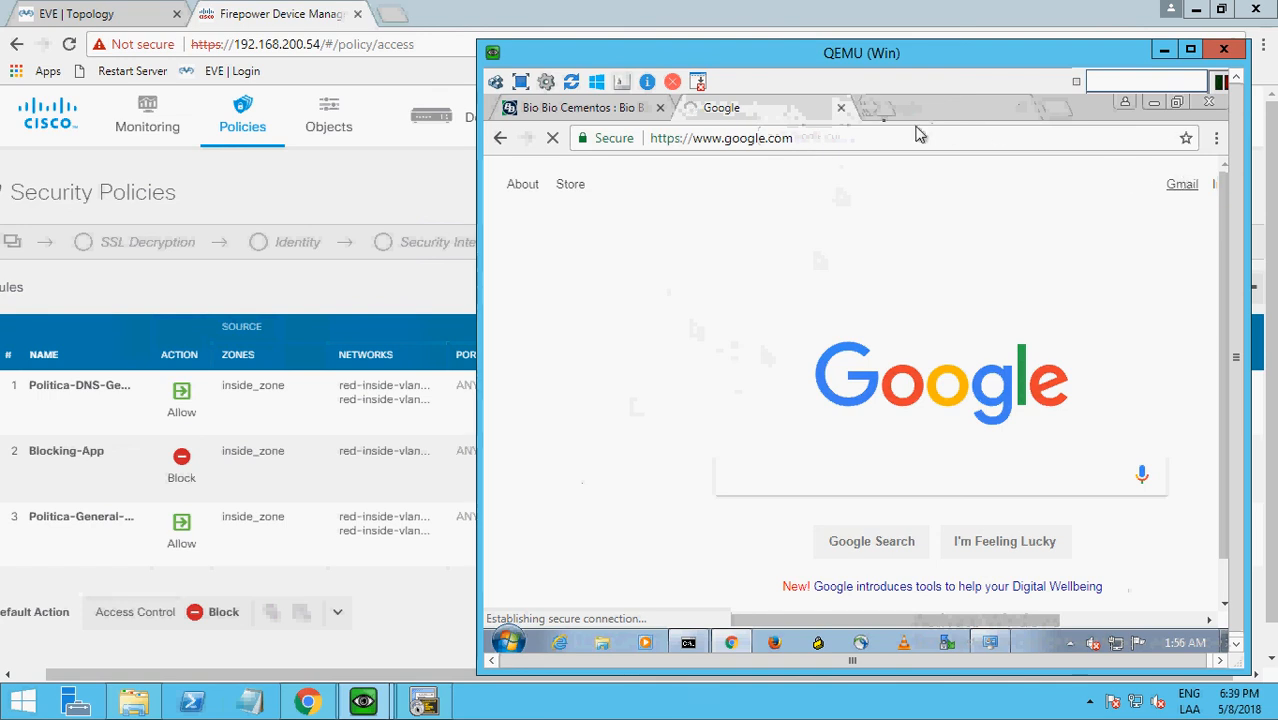
Test the block by loading linkedin.com in a new tab.
click(873, 117)
text(linke)
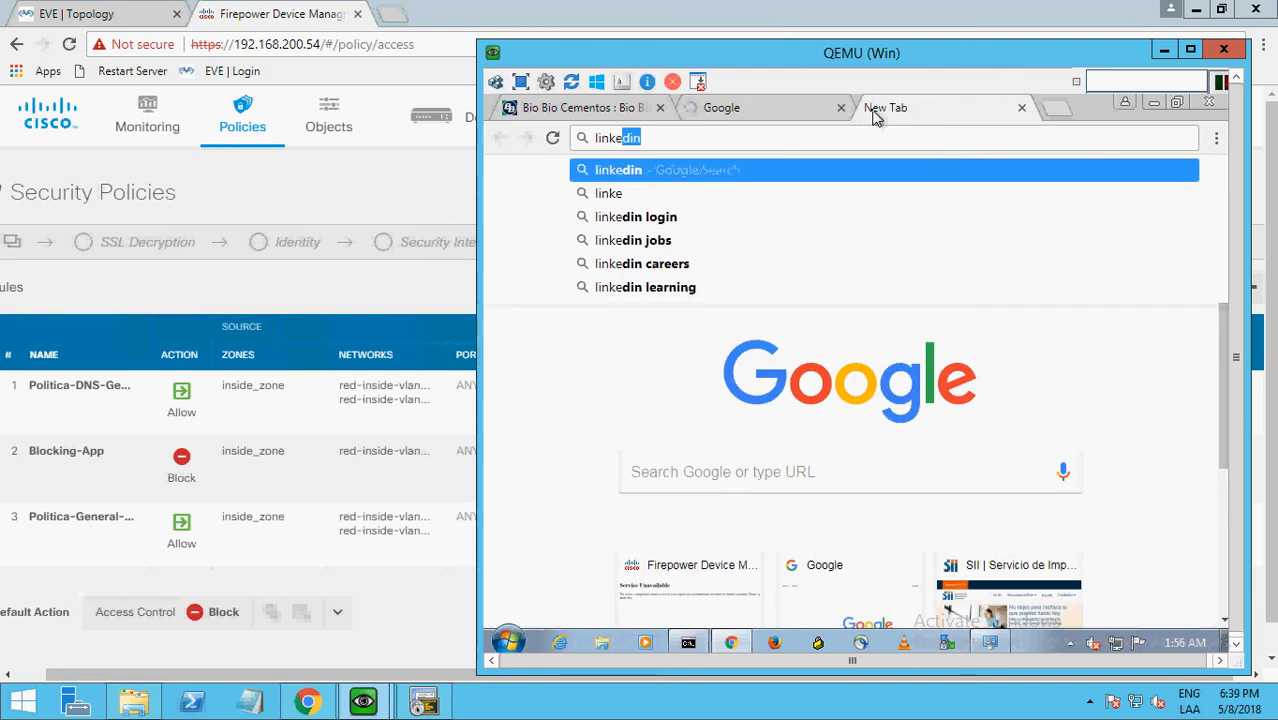
text(din.com)
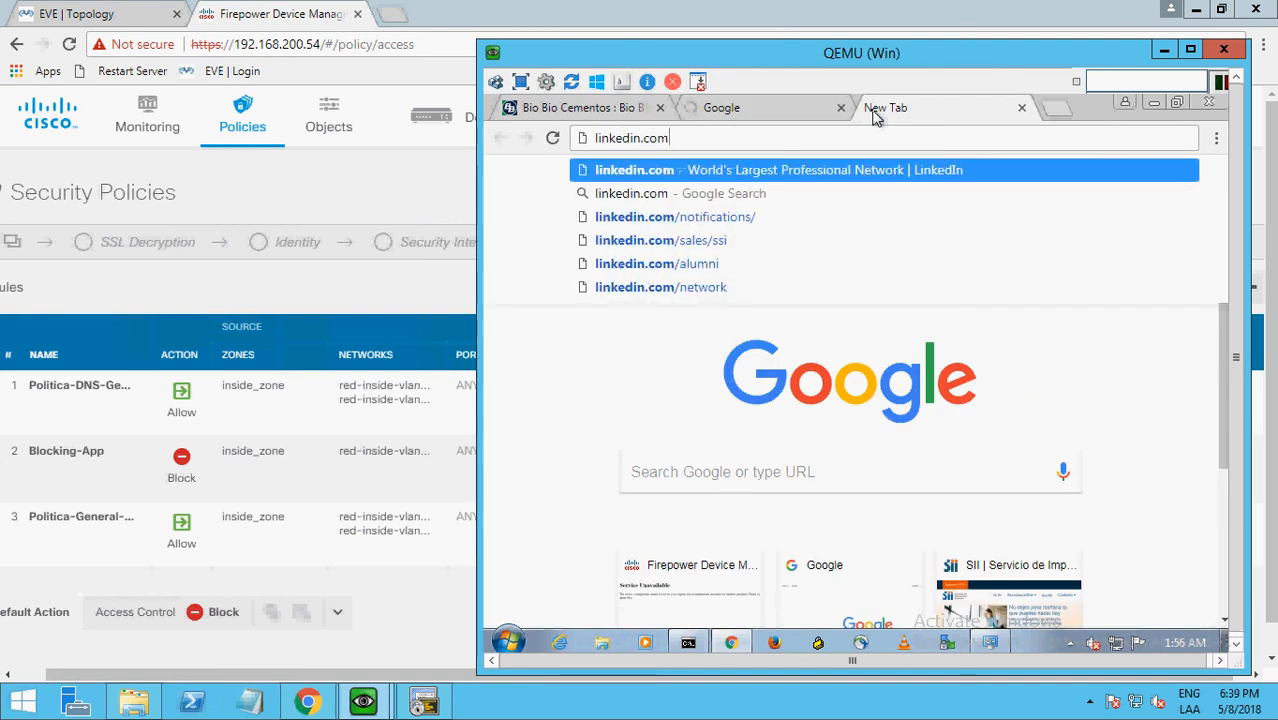
key(Return)
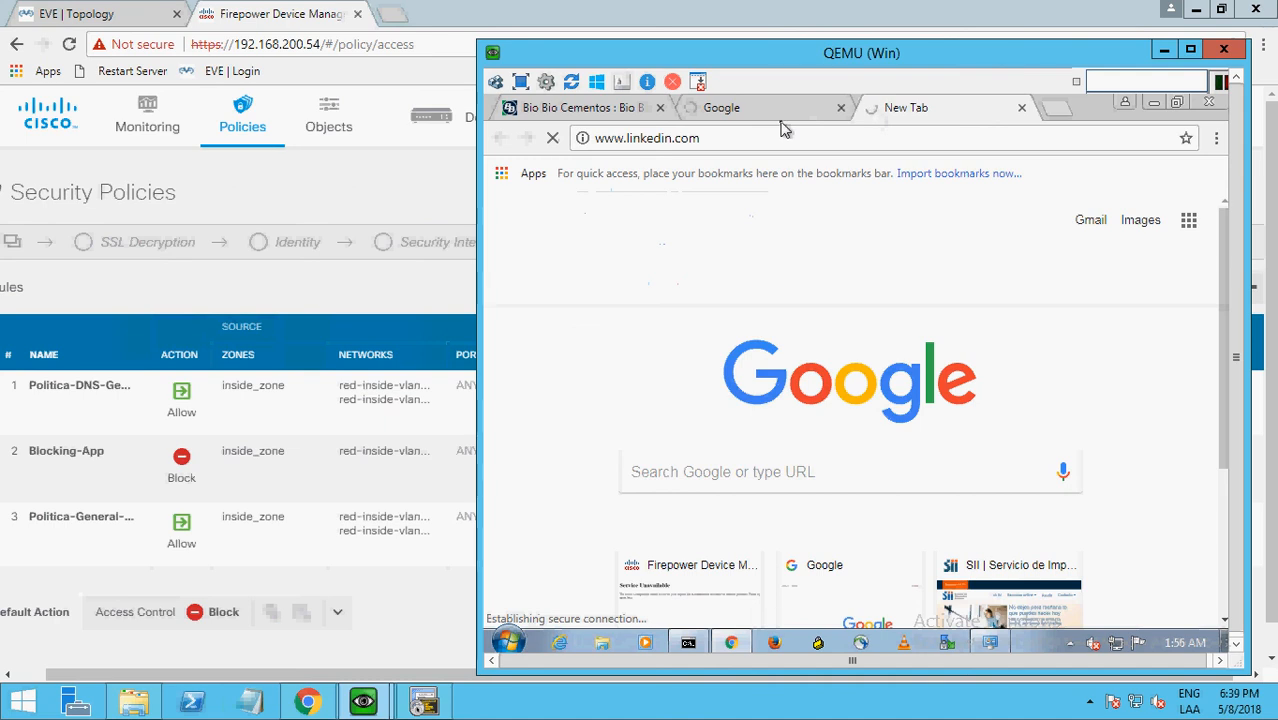
Check how the Gmail link and linkedin.com pages load, and close both tabs.
click(752, 118)
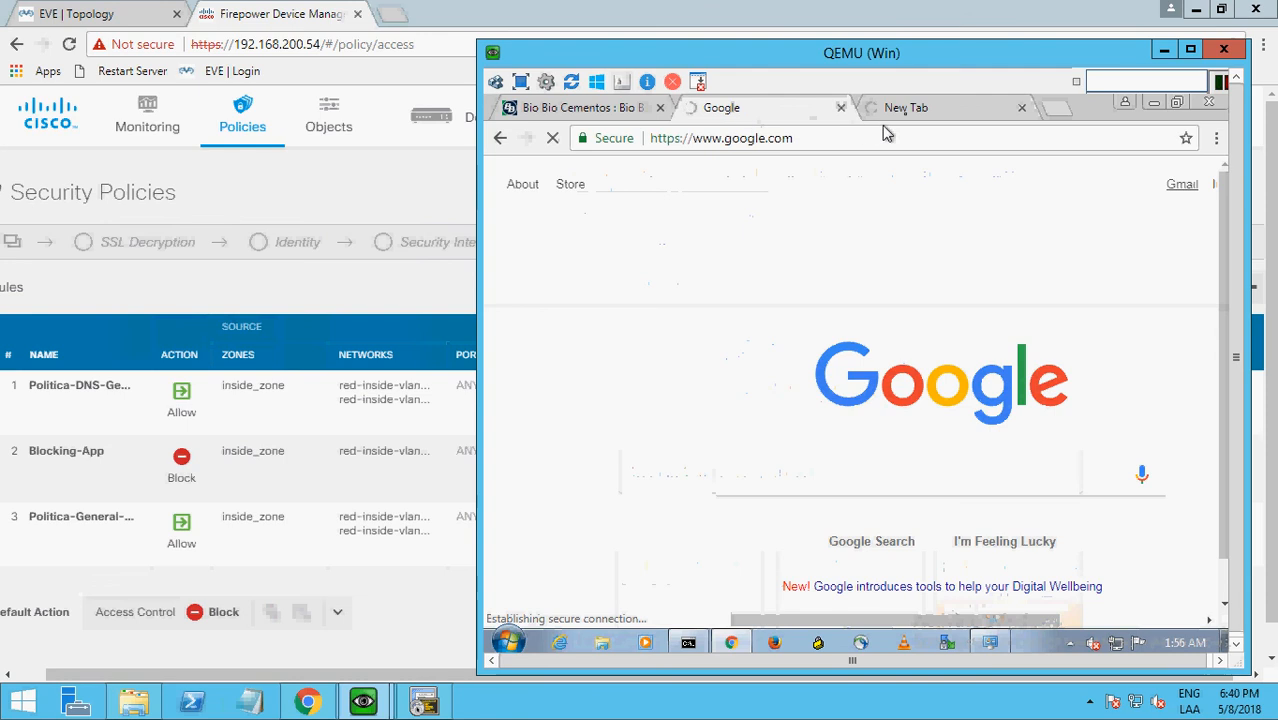
click(913, 110)
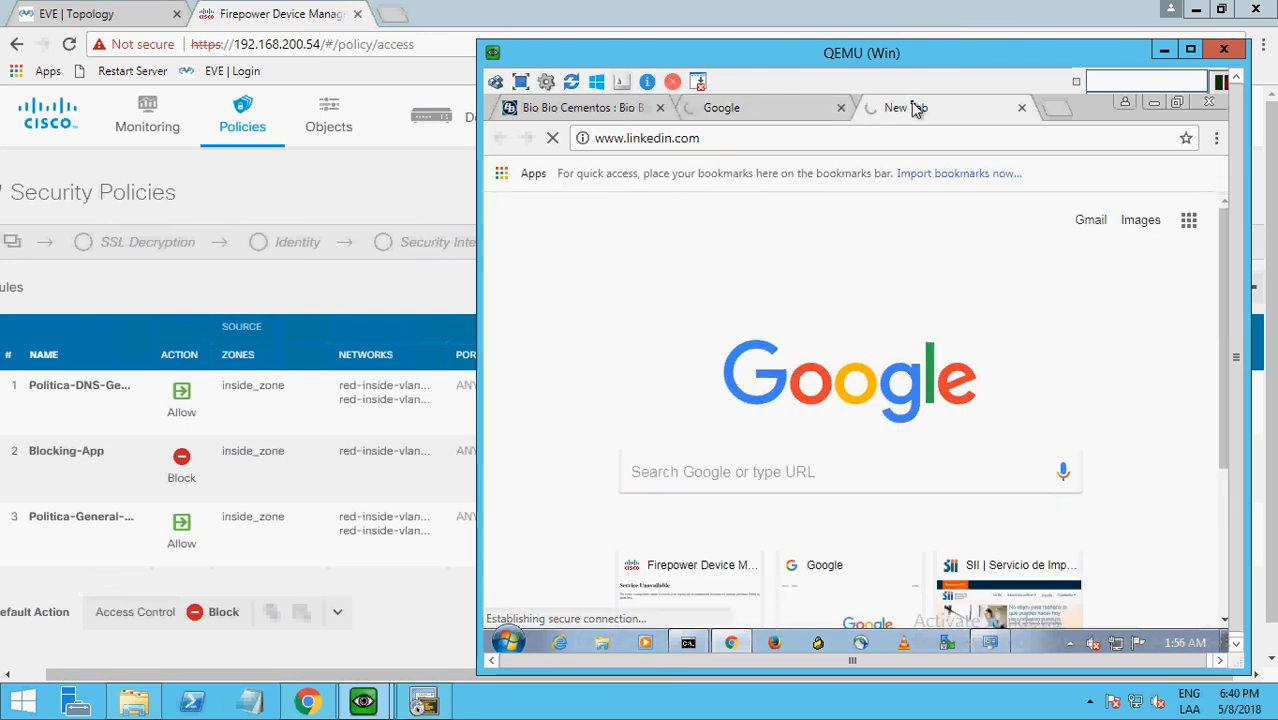
click(752, 110)
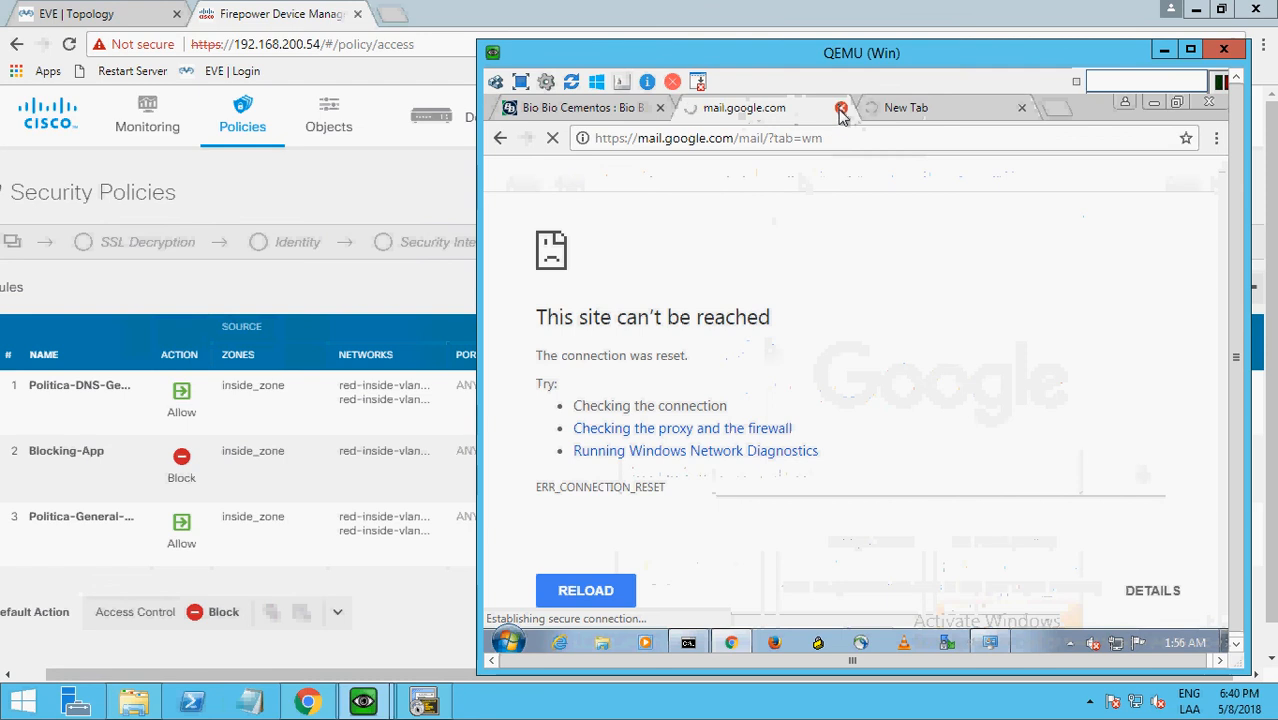
click(842, 108)
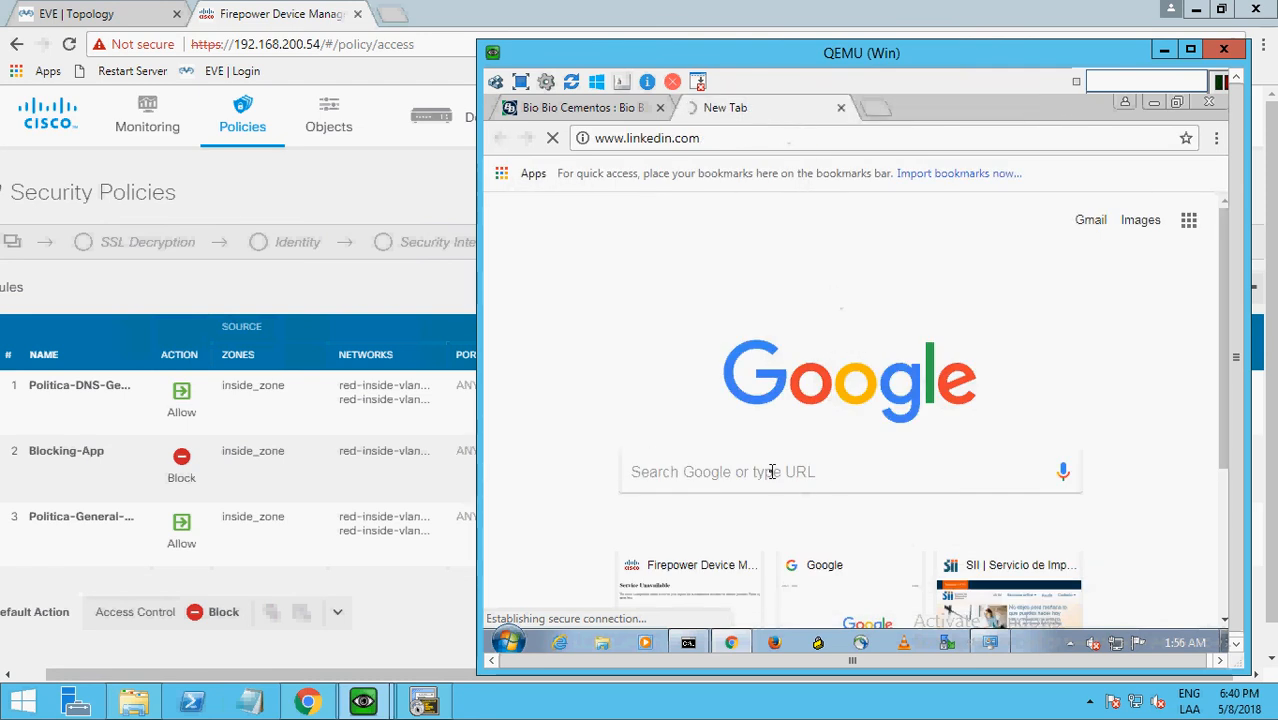
click(841, 108)
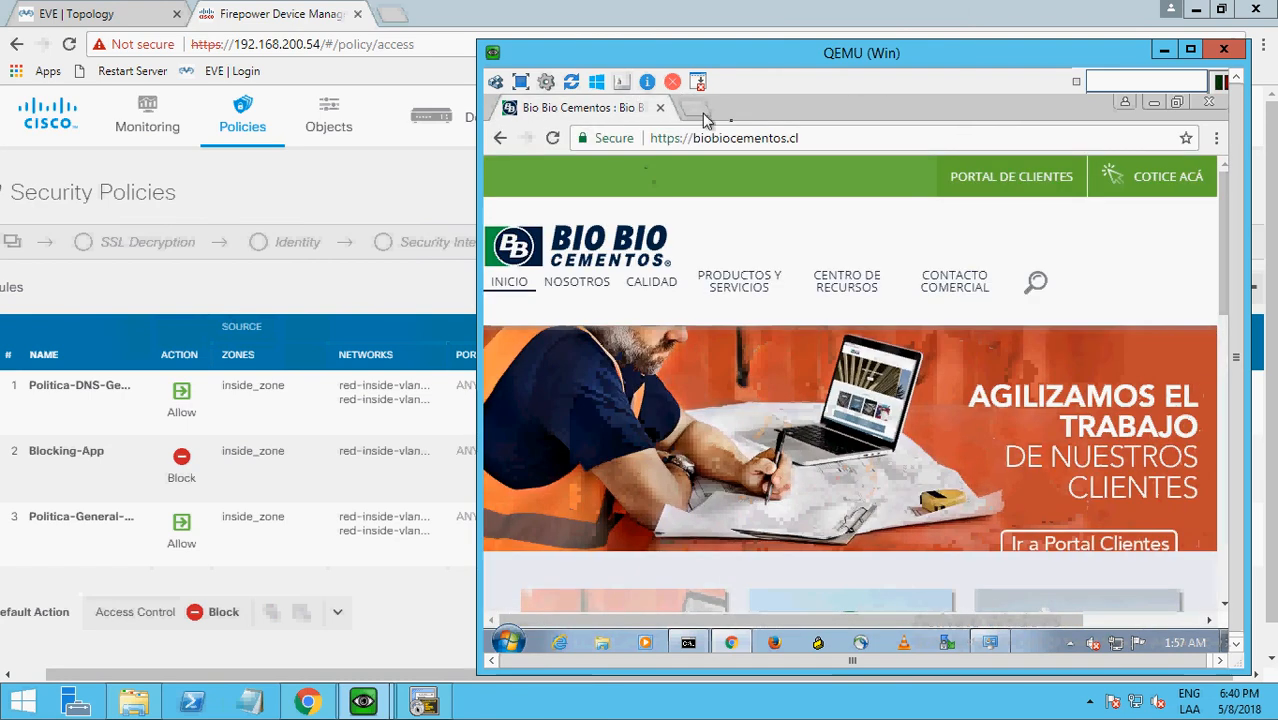
Test access to the Cisco website in a new tab, close that tab and minimize the Win client window.
click(704, 110)
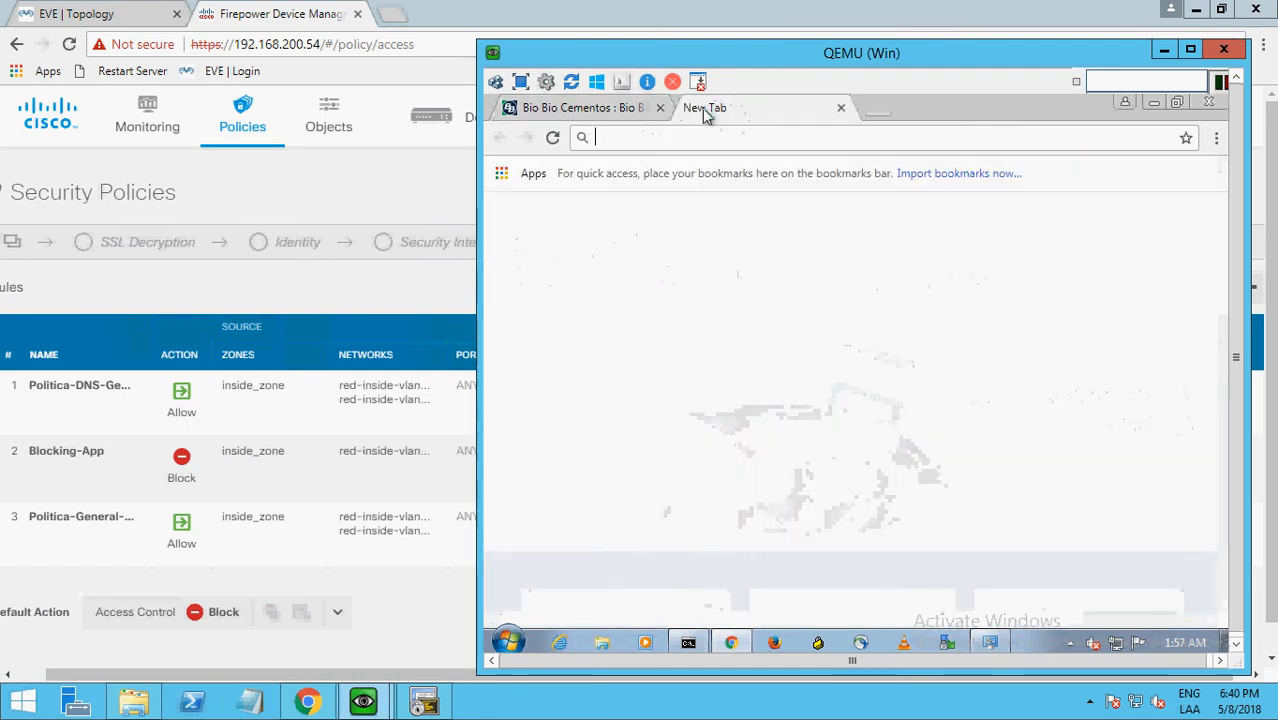
text(cisco)
key(Return)
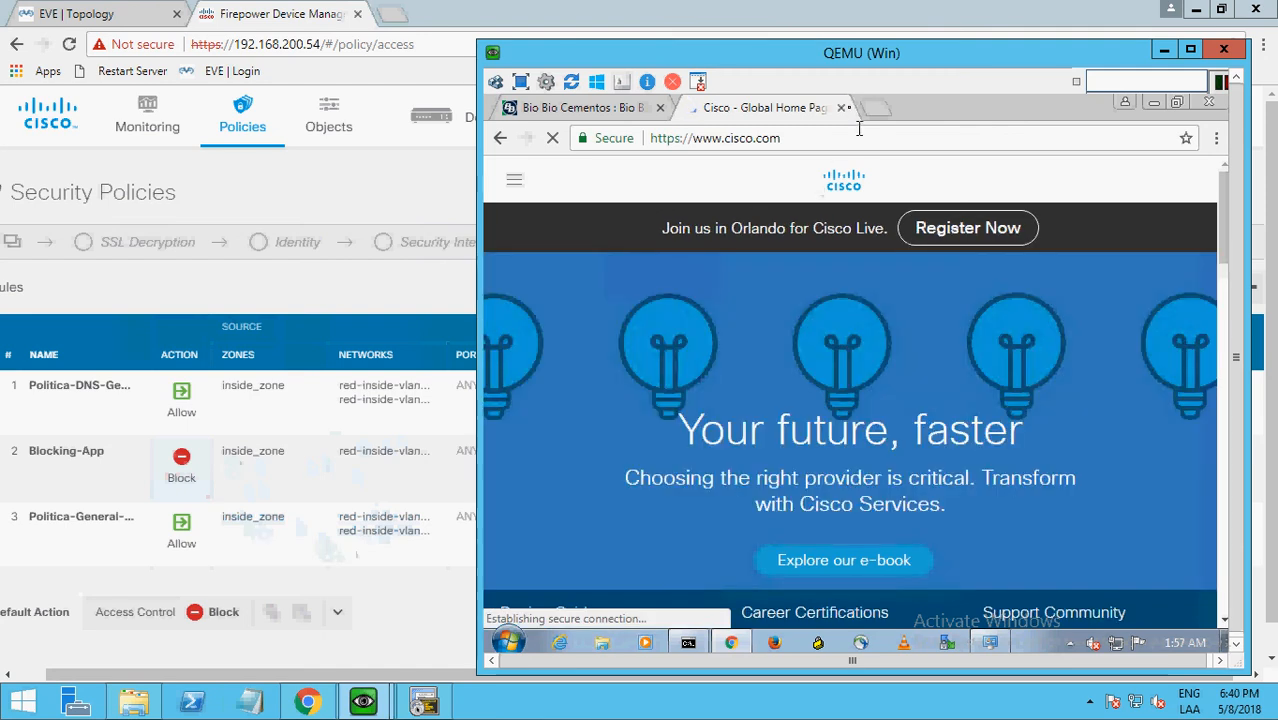
click(843, 108)
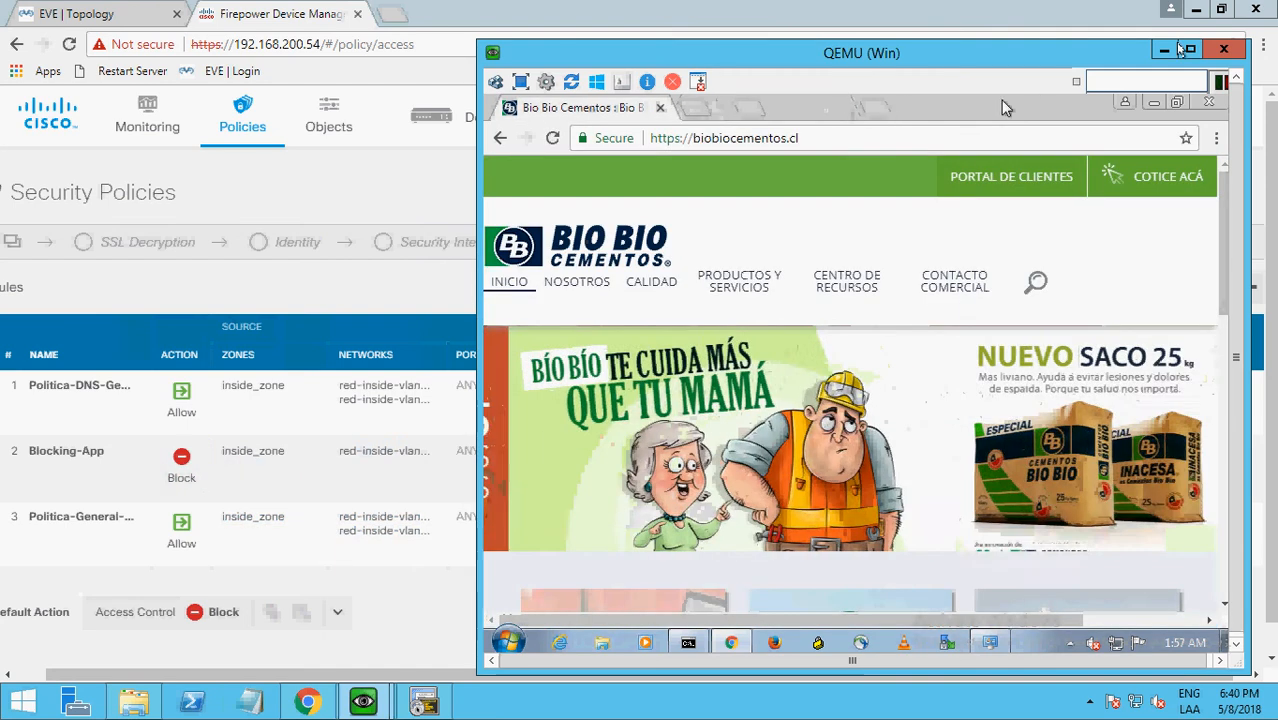
click(1164, 49)
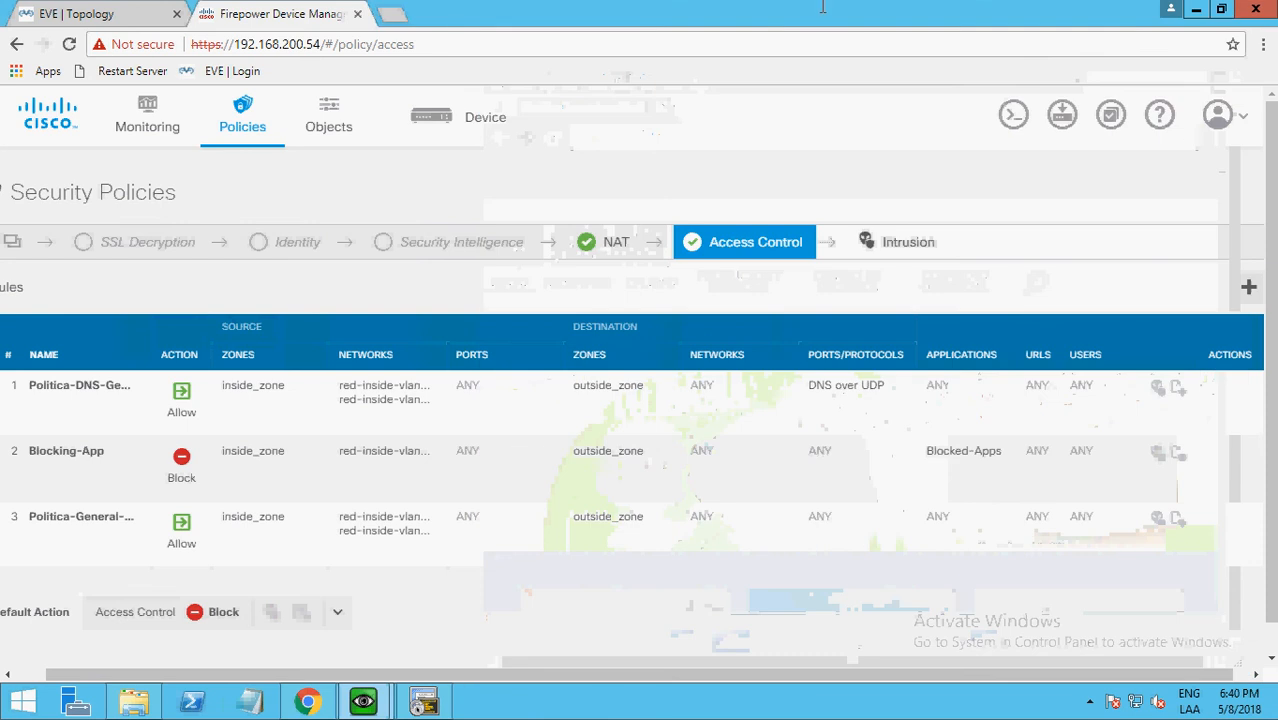
Review the Applications report and the Web Applications report in the Firepower monitoring dashboard, showing the latter as percentages.
mouse_move(555, 5)
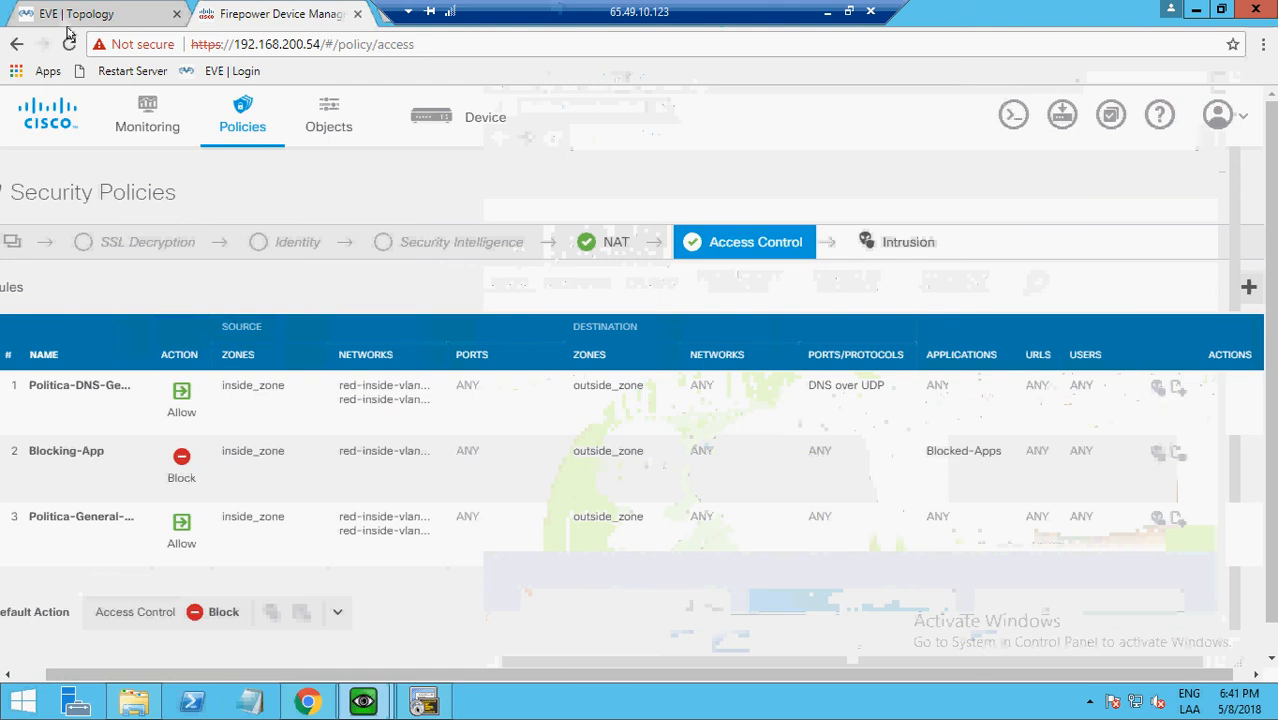
click(146, 127)
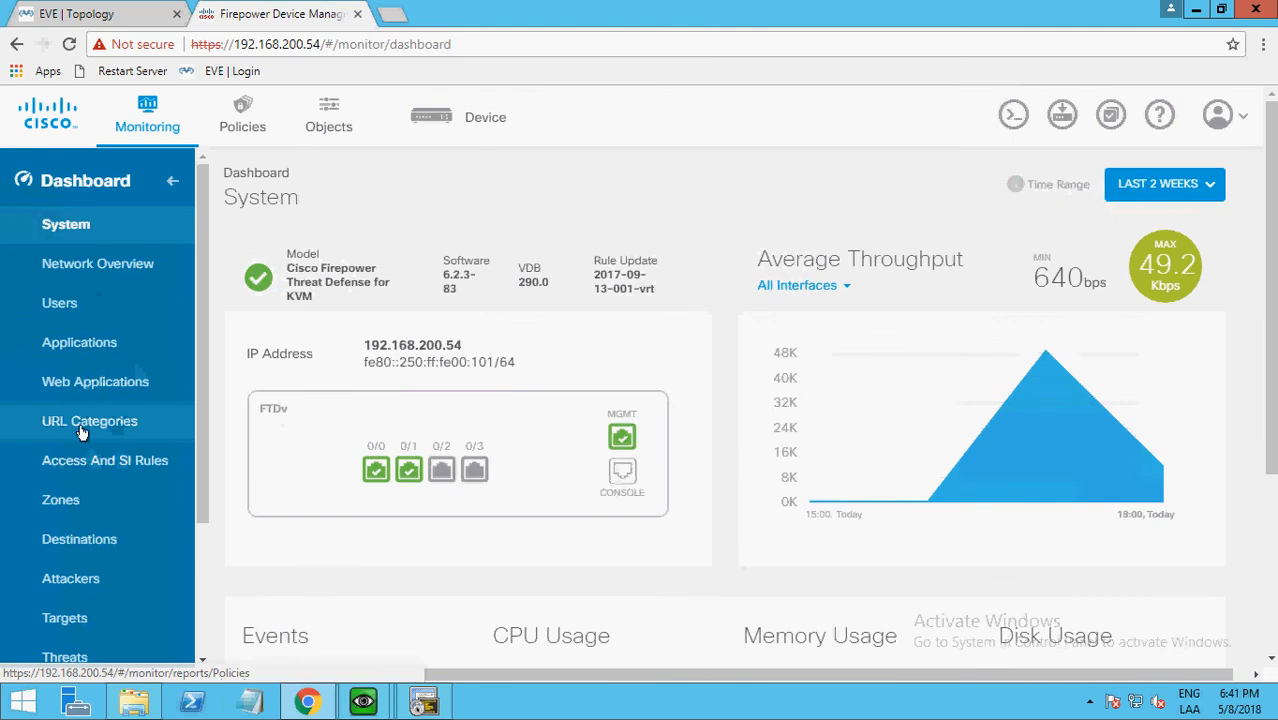
click(82, 346)
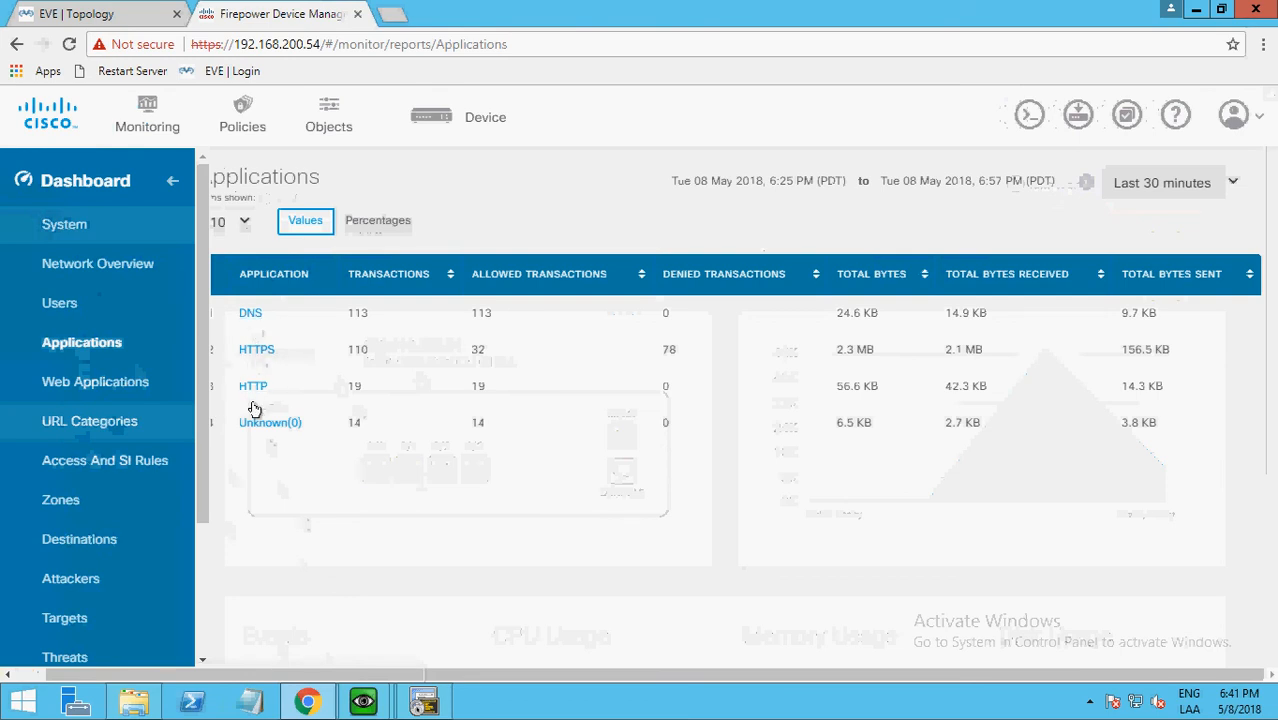
click(104, 383)
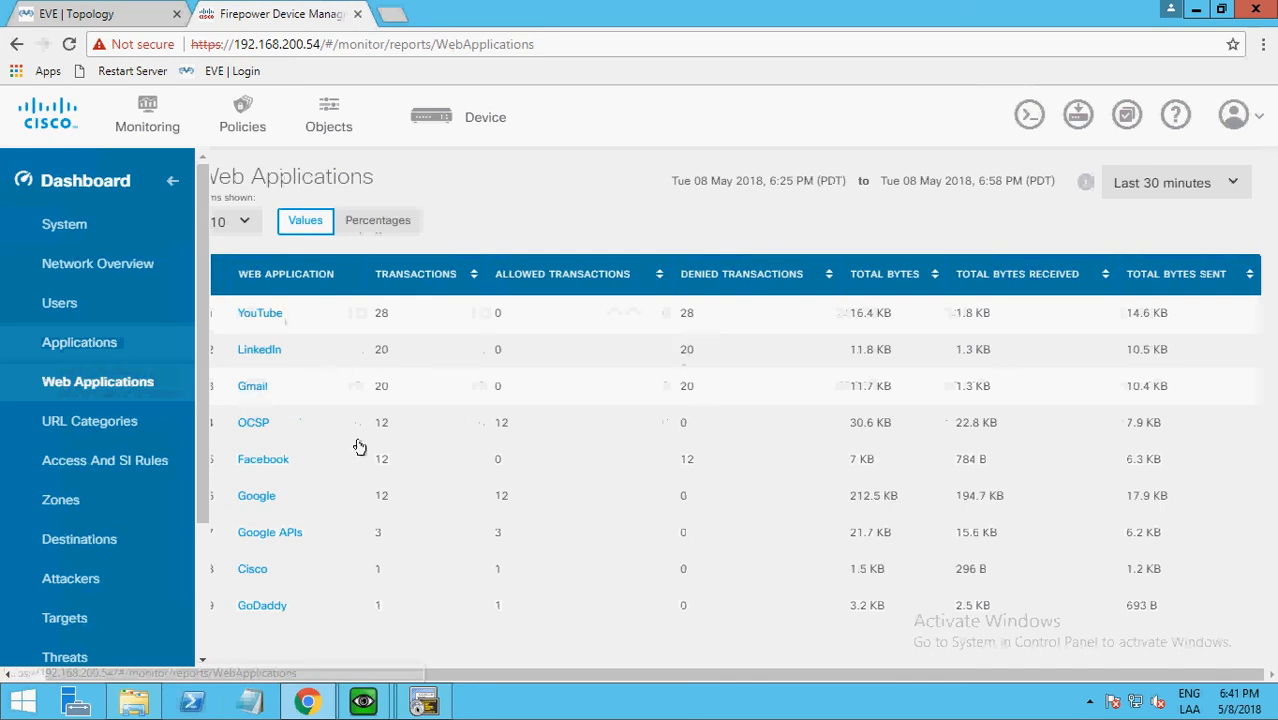
click(371, 222)
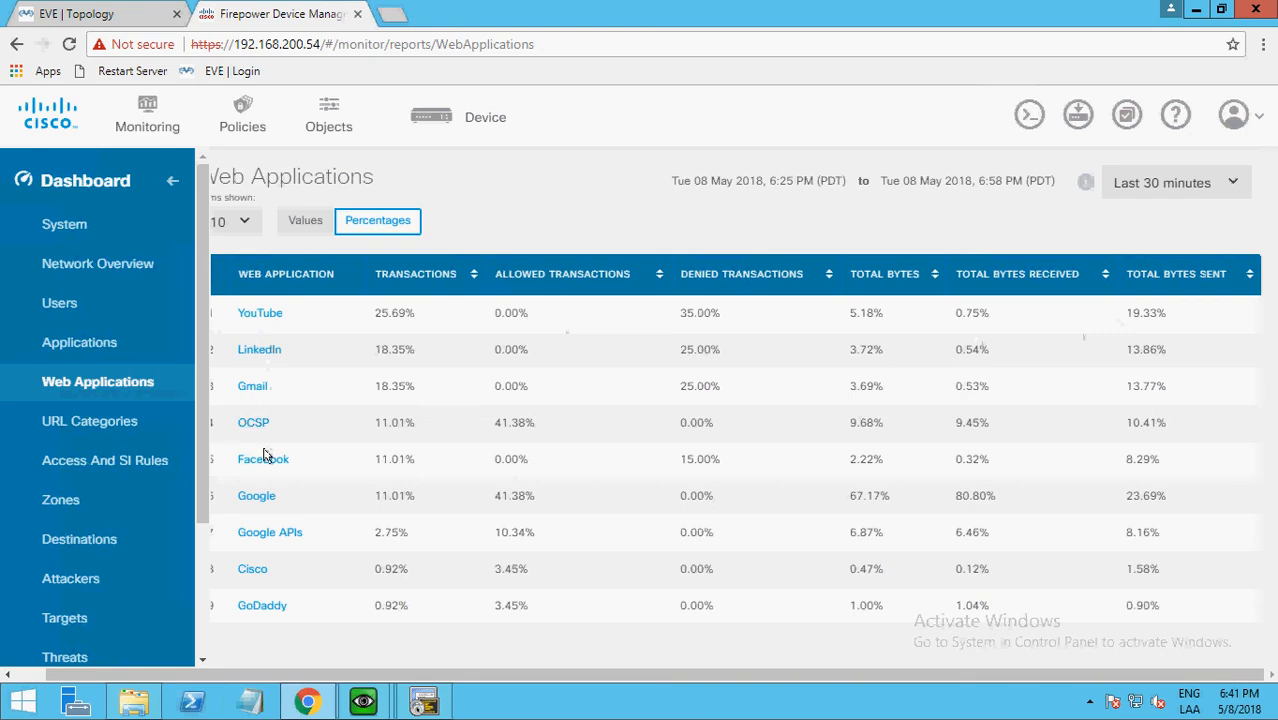
Examine the YouTube web application details, comparing the Users chart by data usage and by transactions.
click(251, 314)
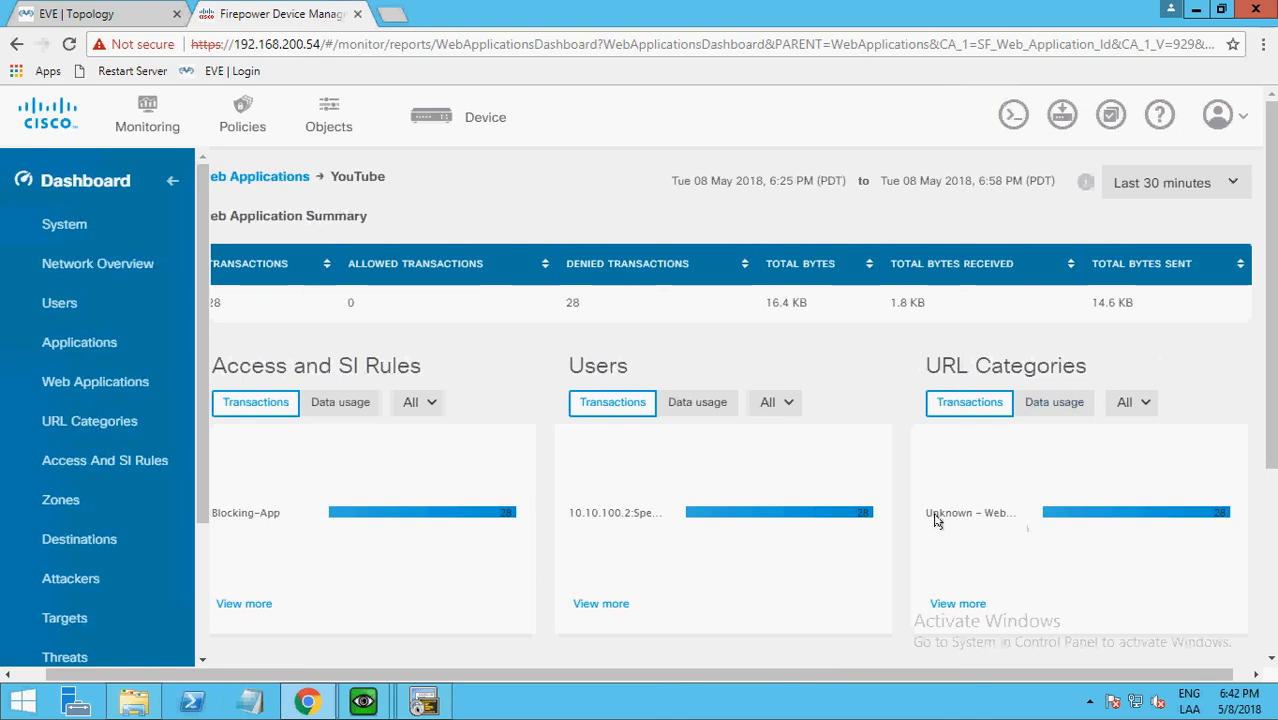
click(689, 407)
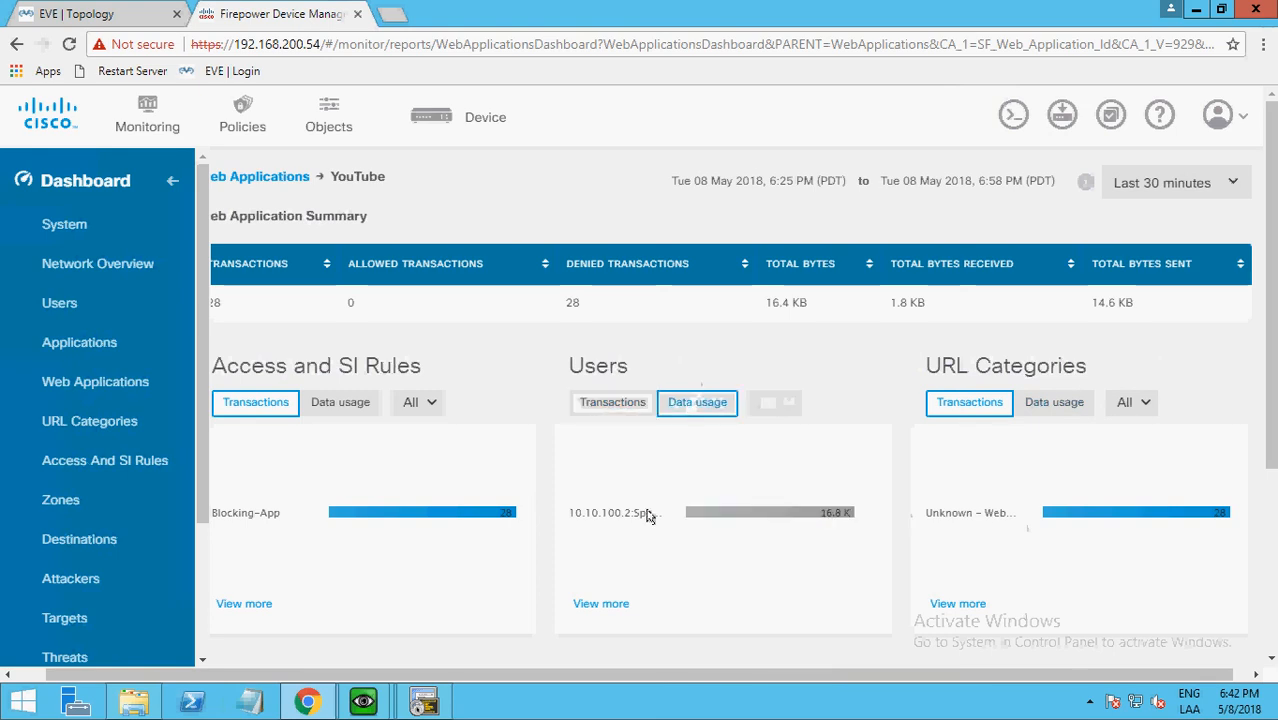
click(595, 404)
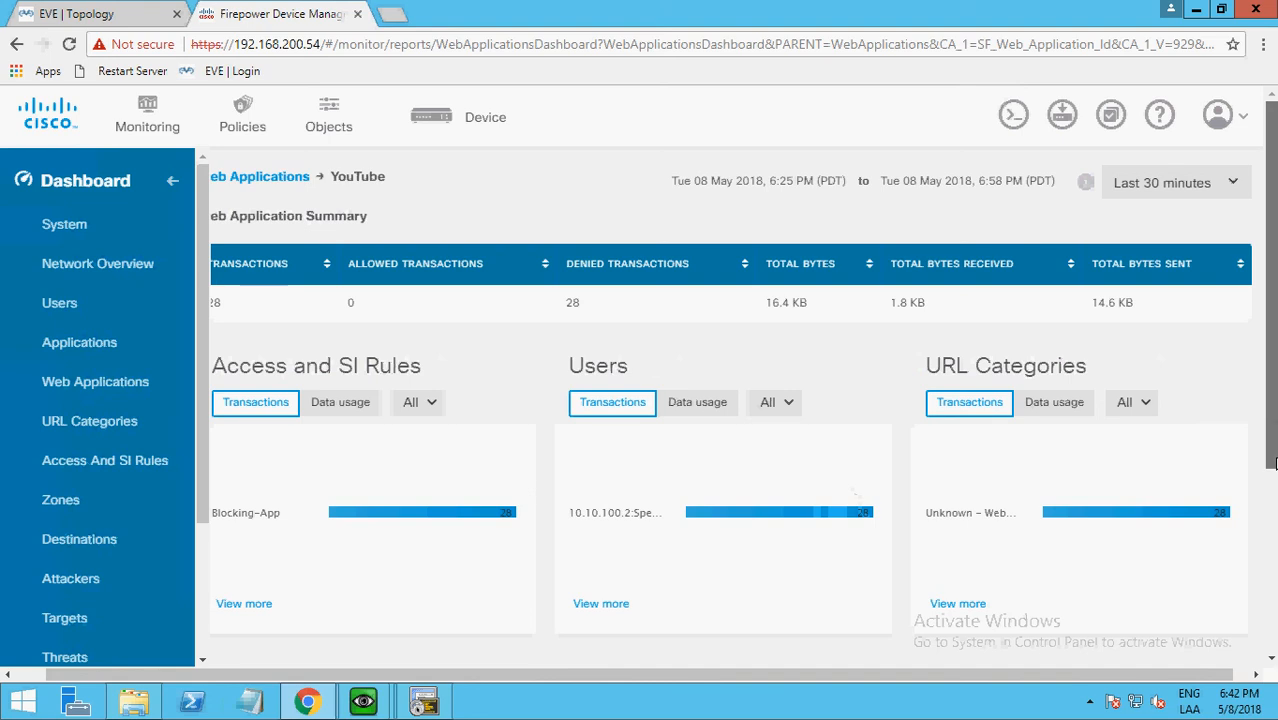
mouse_move(1271, 410)
mouse_down()
mouse_move(1275, 499)
mouse_move(1270, 417)
mouse_up()
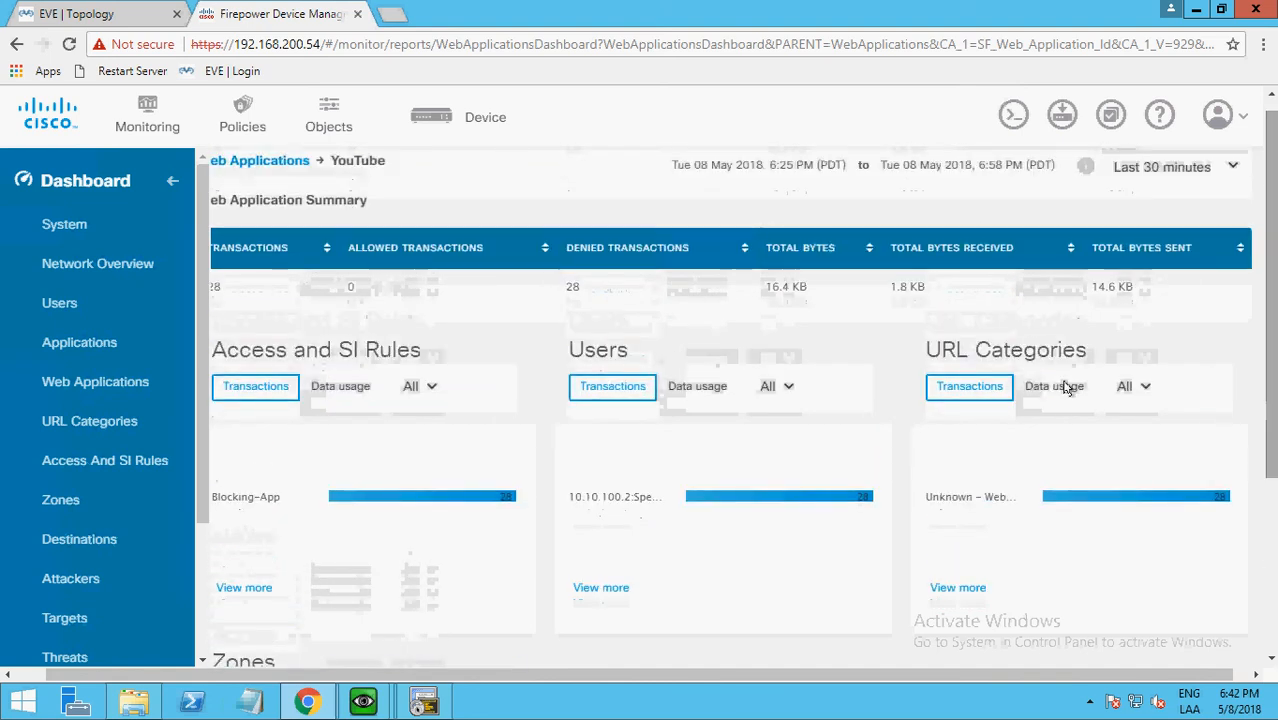
Return to the Web Applications report and compare its allowed and denied transactions with the Applications report.
click(88, 384)
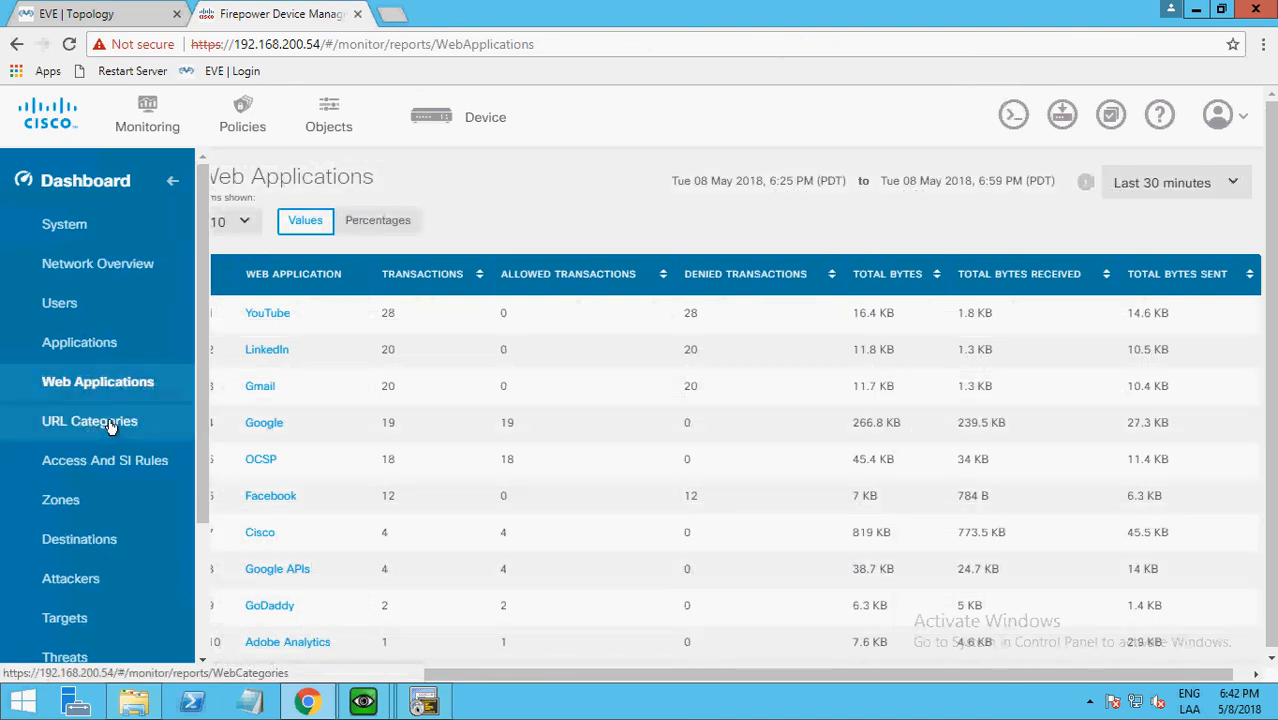
click(70, 345)
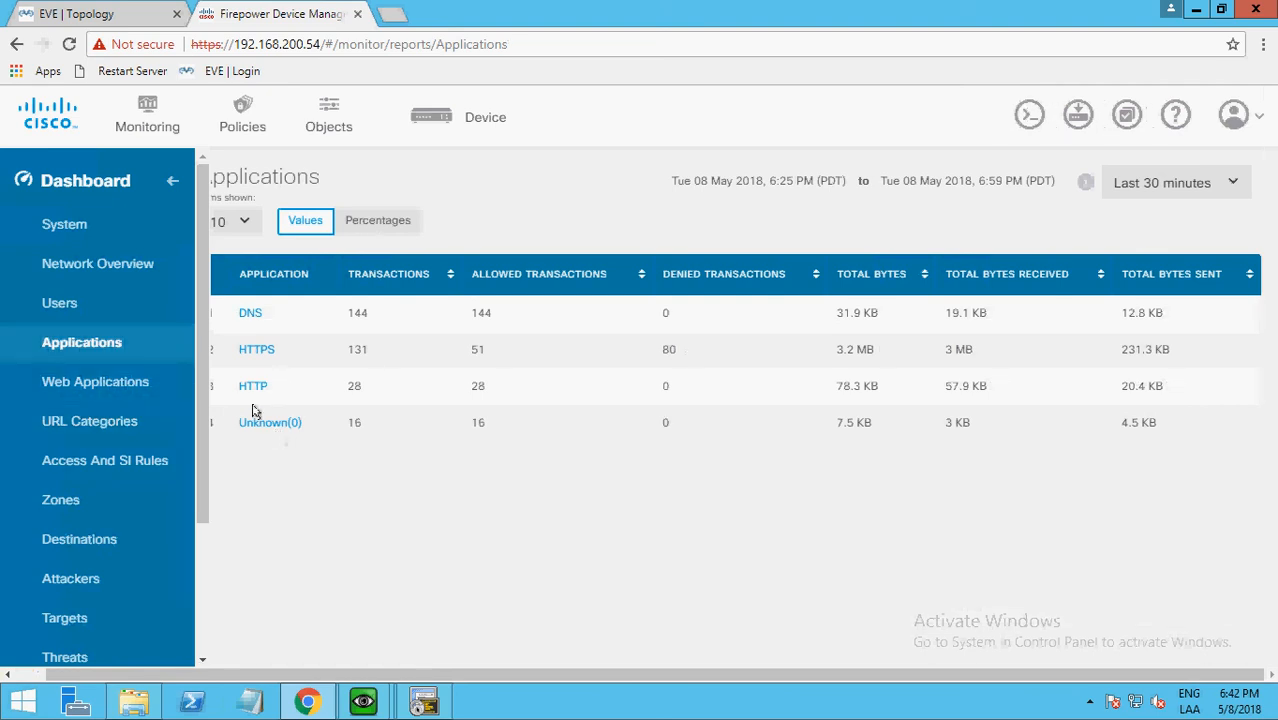
click(92, 383)
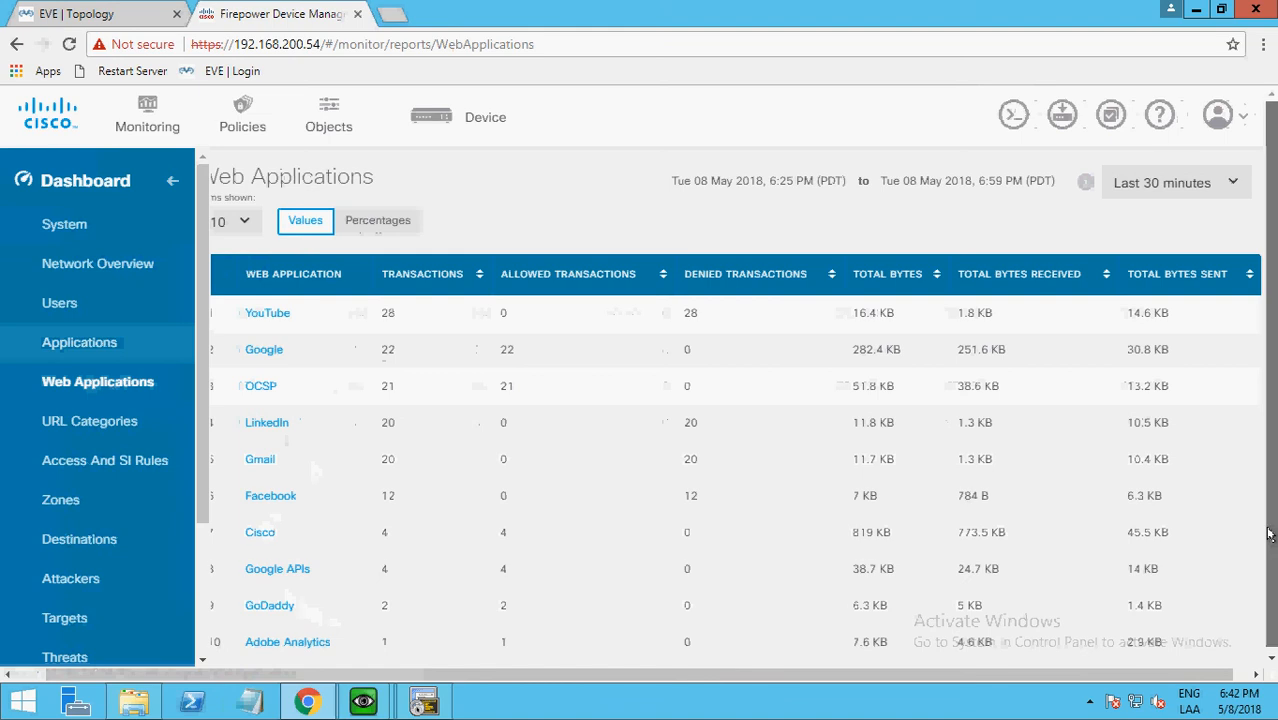
Review the Gmail web application details and the Blocking-App rule details from Network Overview, including the rule's web applications.
scroll(1272, 475, down, 1)
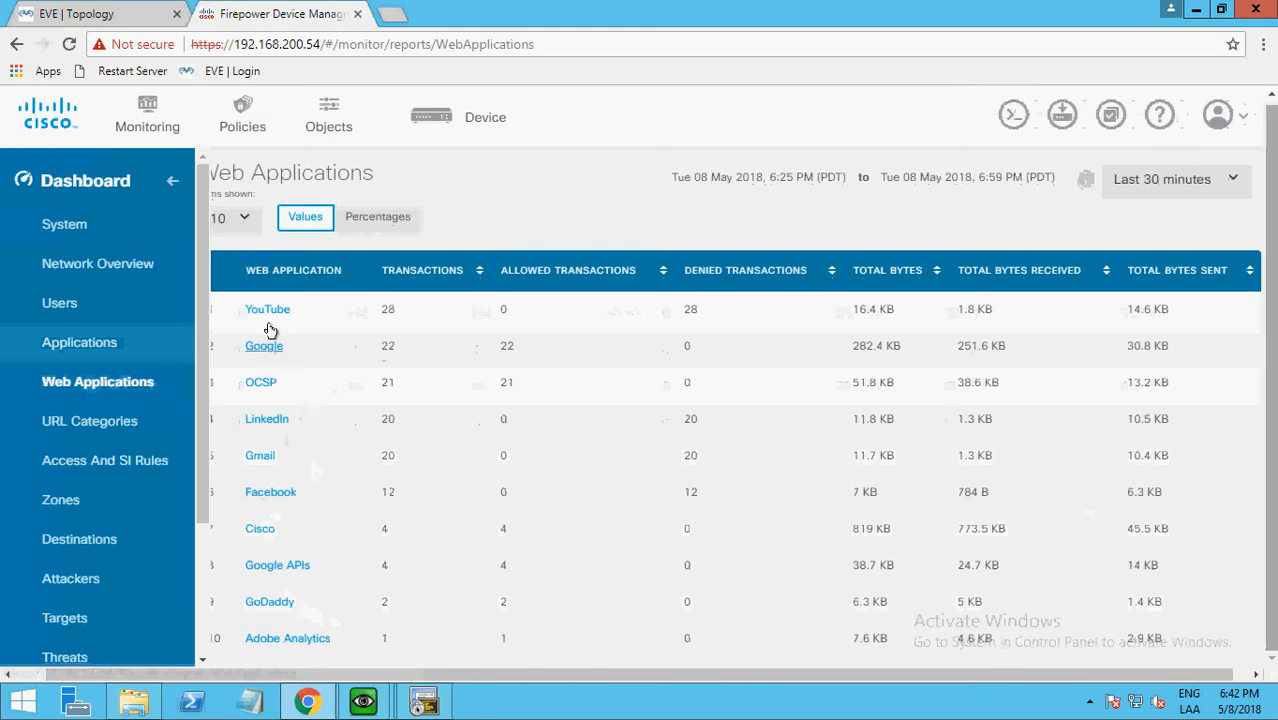
click(259, 456)
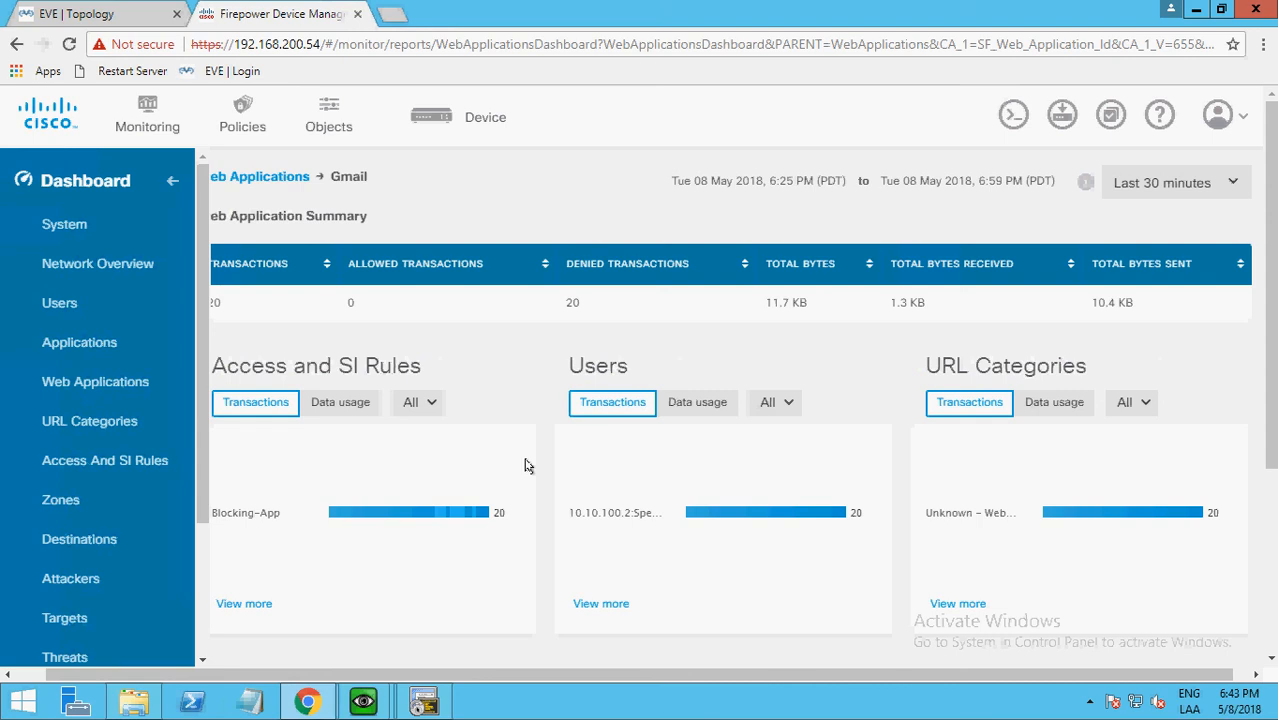
click(98, 266)
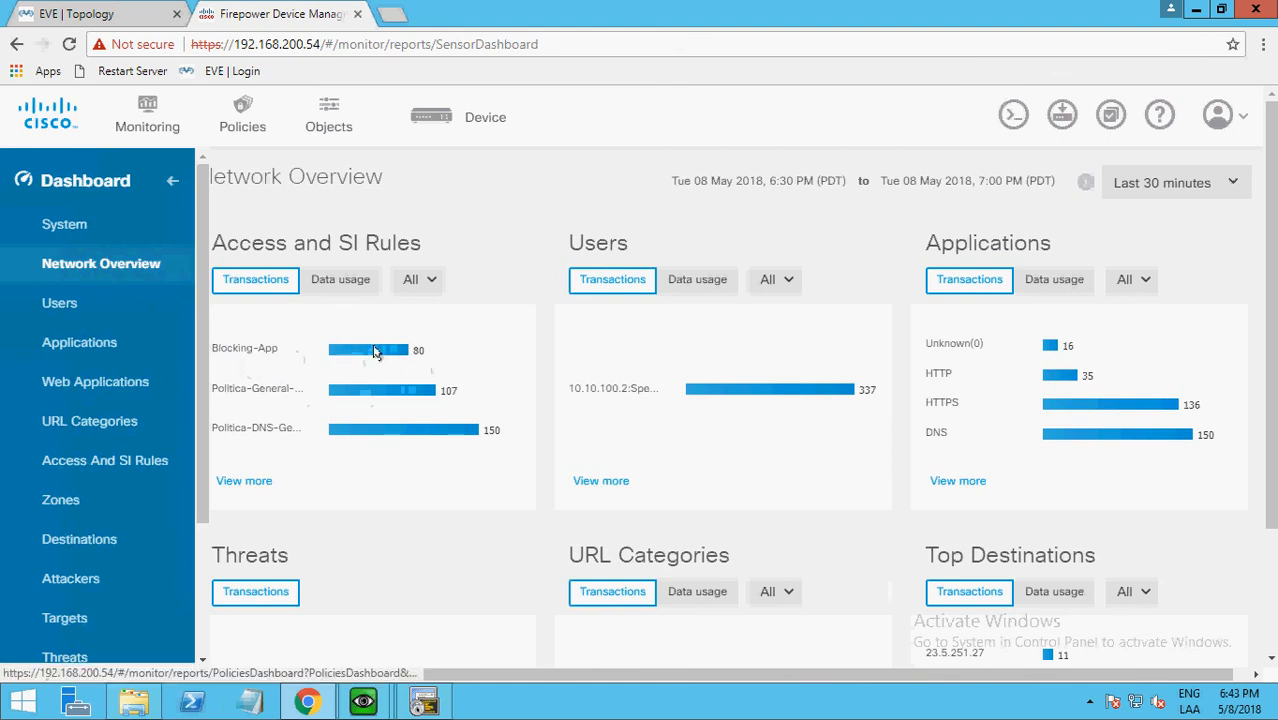
click(243, 350)
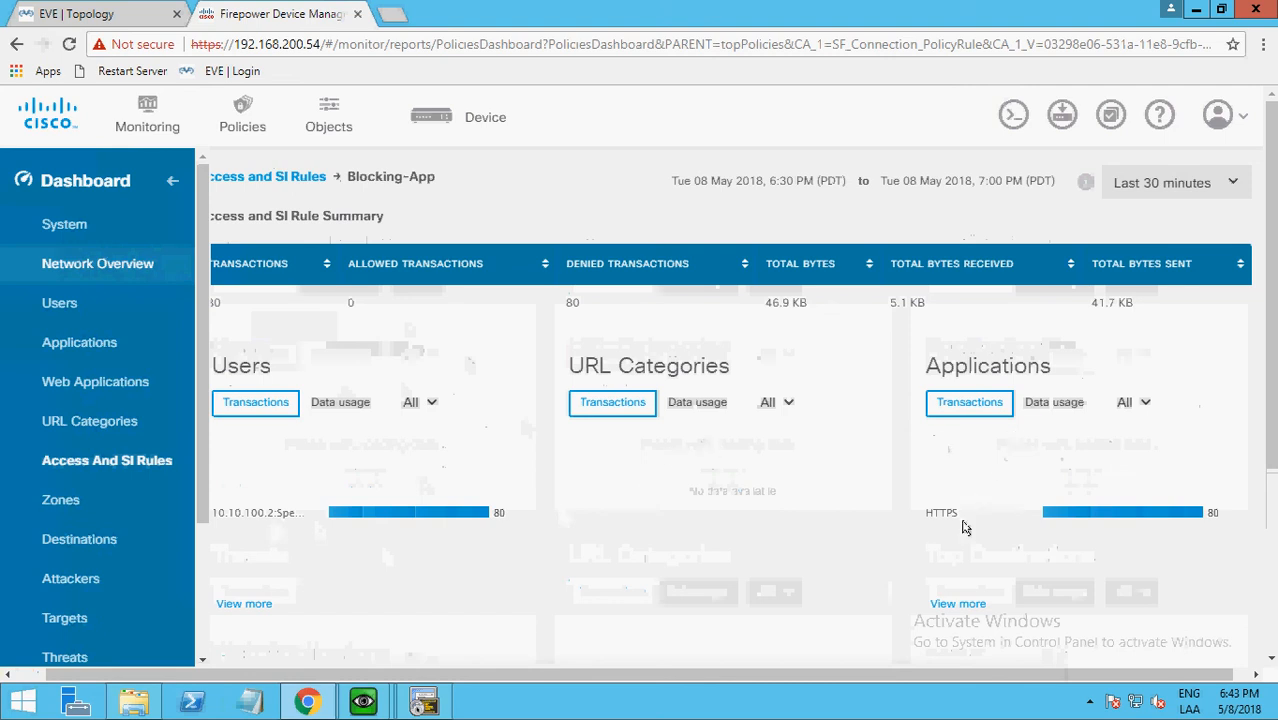
scroll(1272, 450, down, 3)
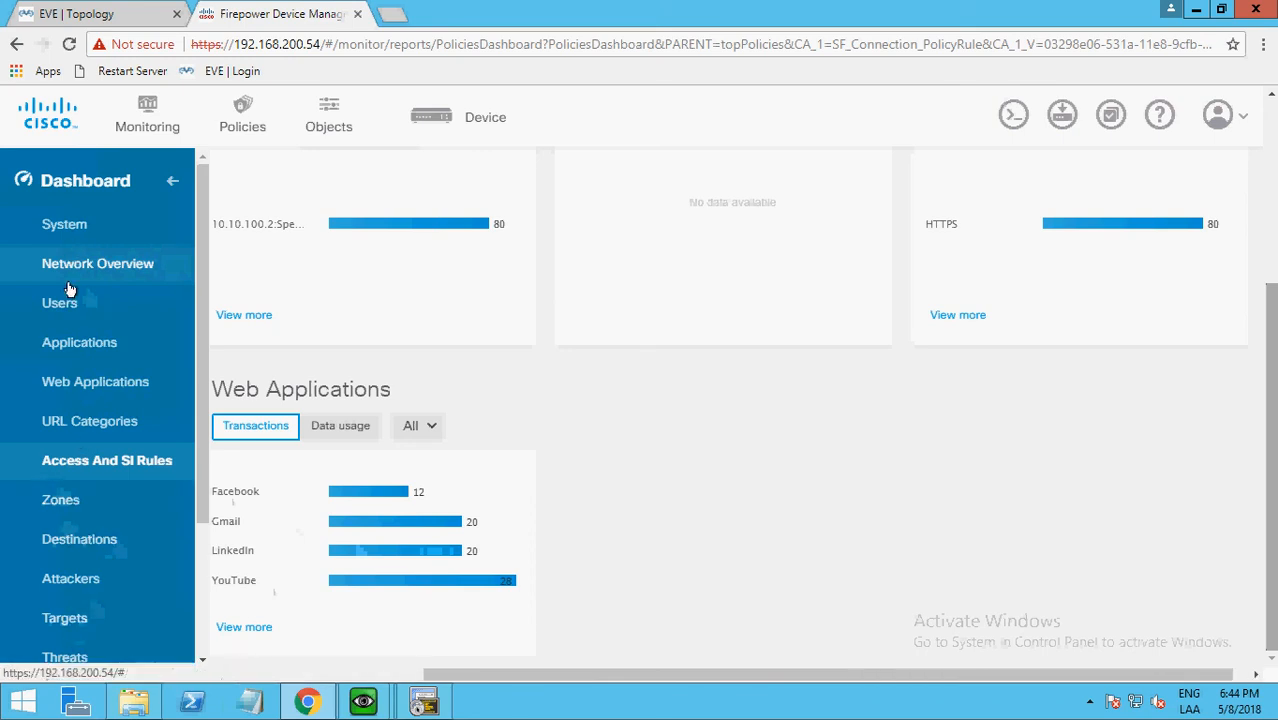
Review the Users report and the System dashboard, showing average throughput for the outside interface.
click(62, 303)
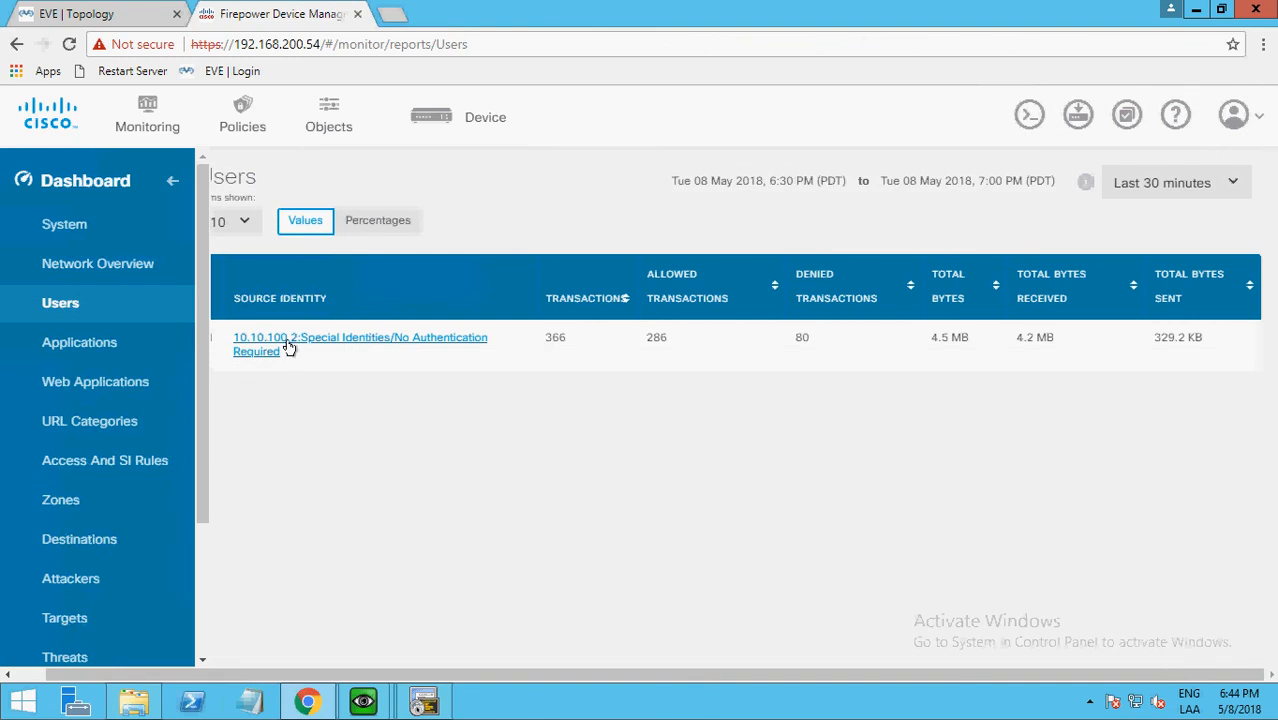
click(79, 224)
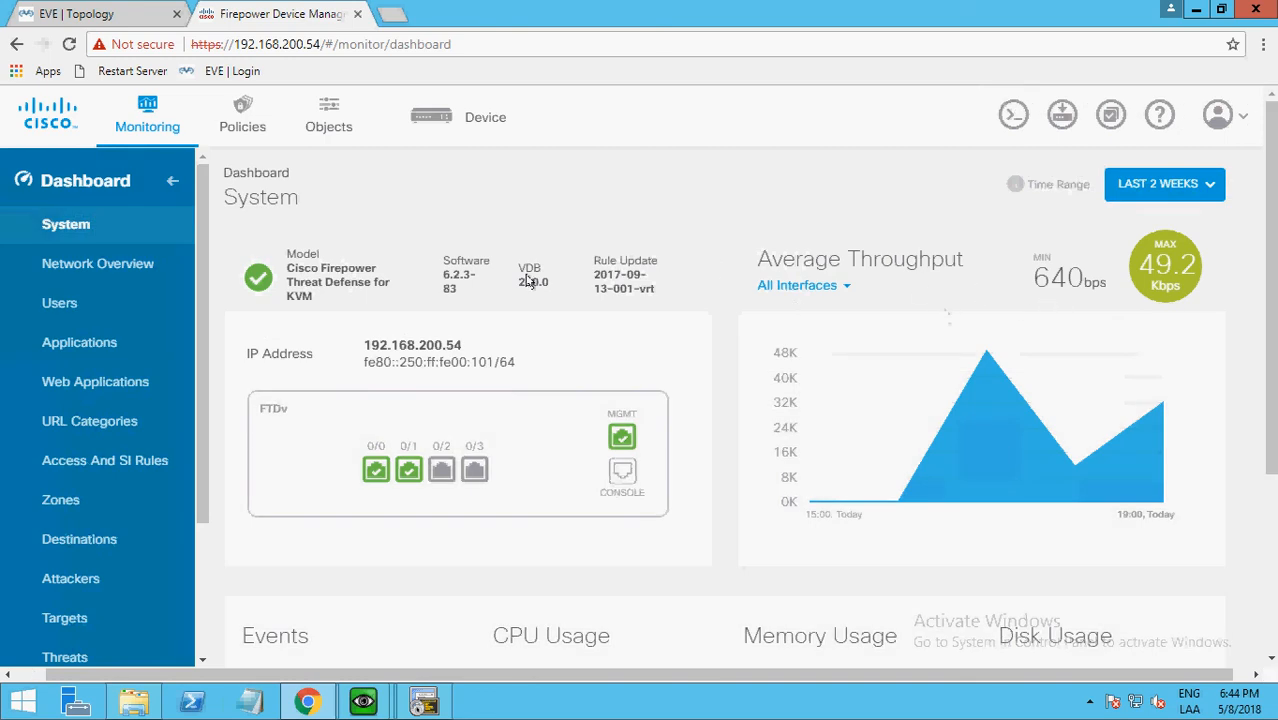
click(821, 296)
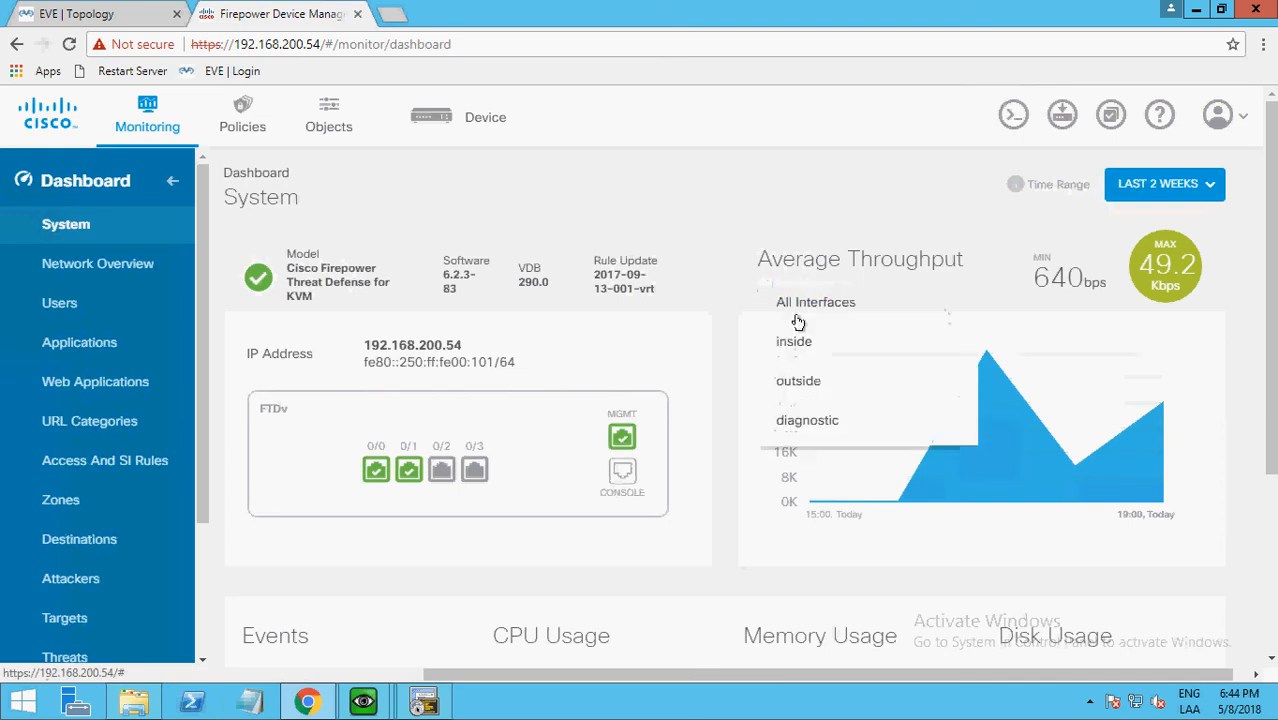
click(790, 380)
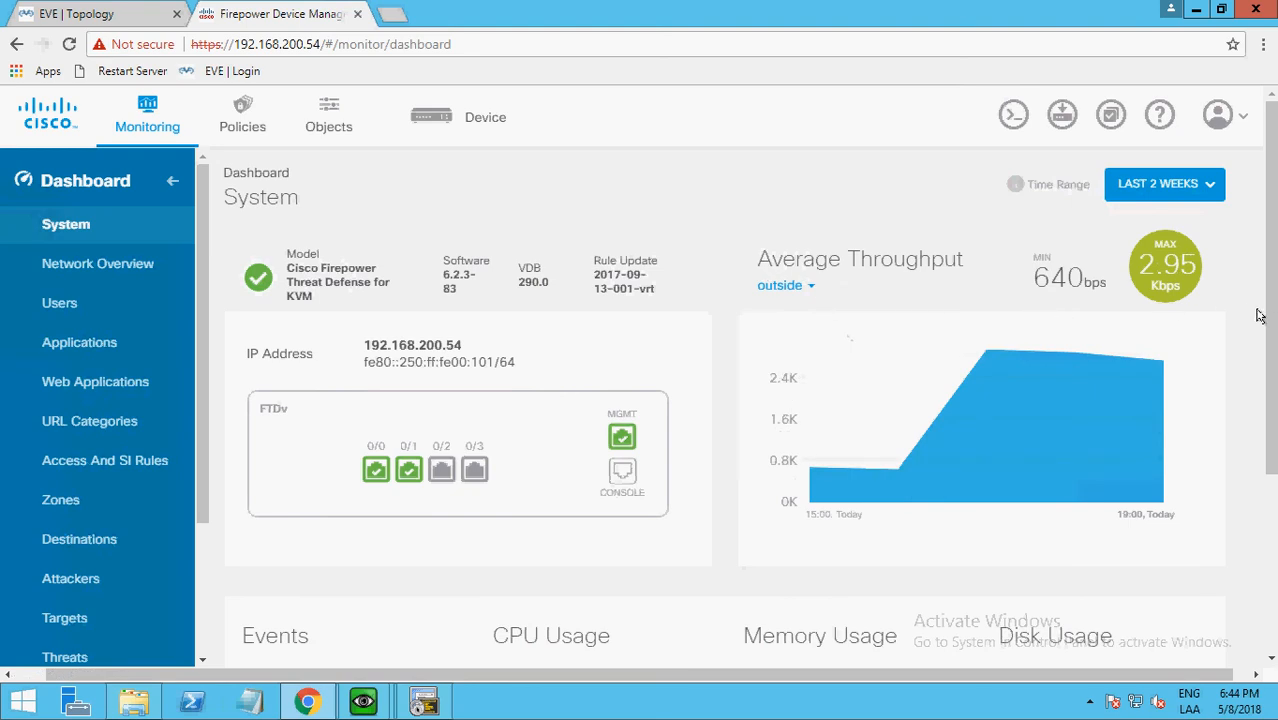
drag(1270, 316, 1250, 348)
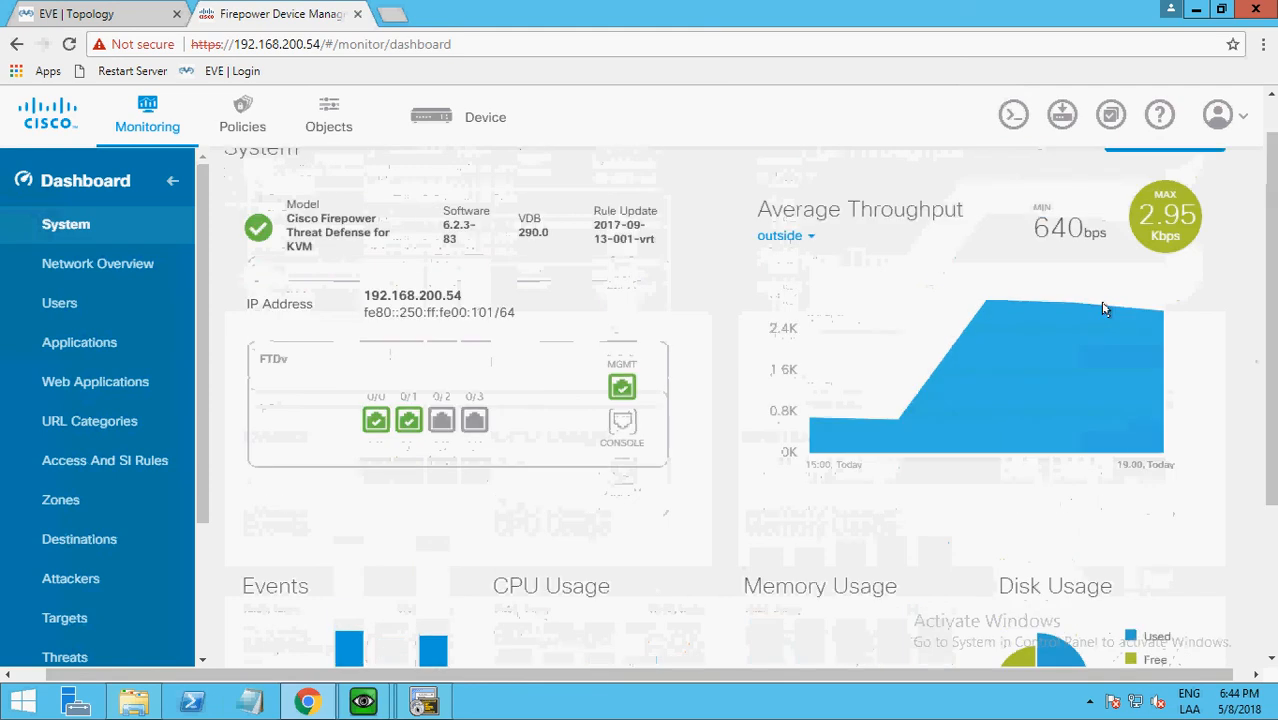
Review the device connection diagram, compare the access control rules with the Blocked-Apps application filter, and return to the rules.
click(438, 118)
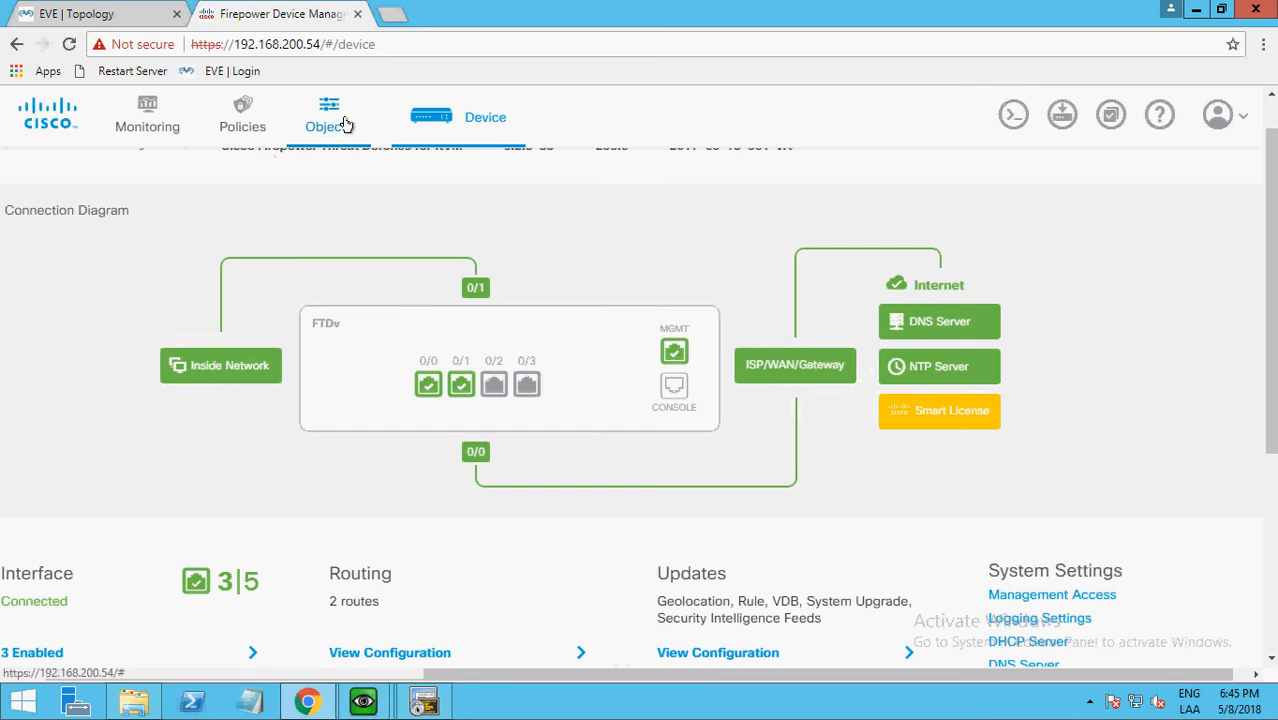
click(244, 130)
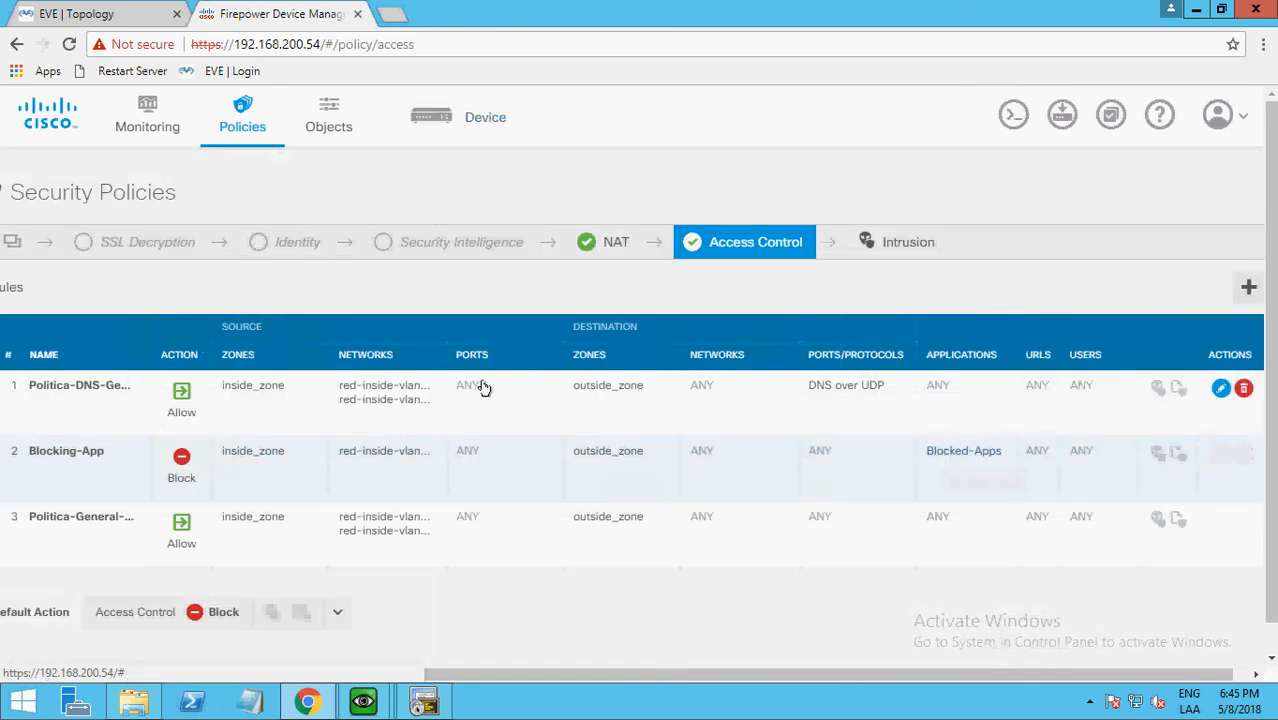
click(329, 134)
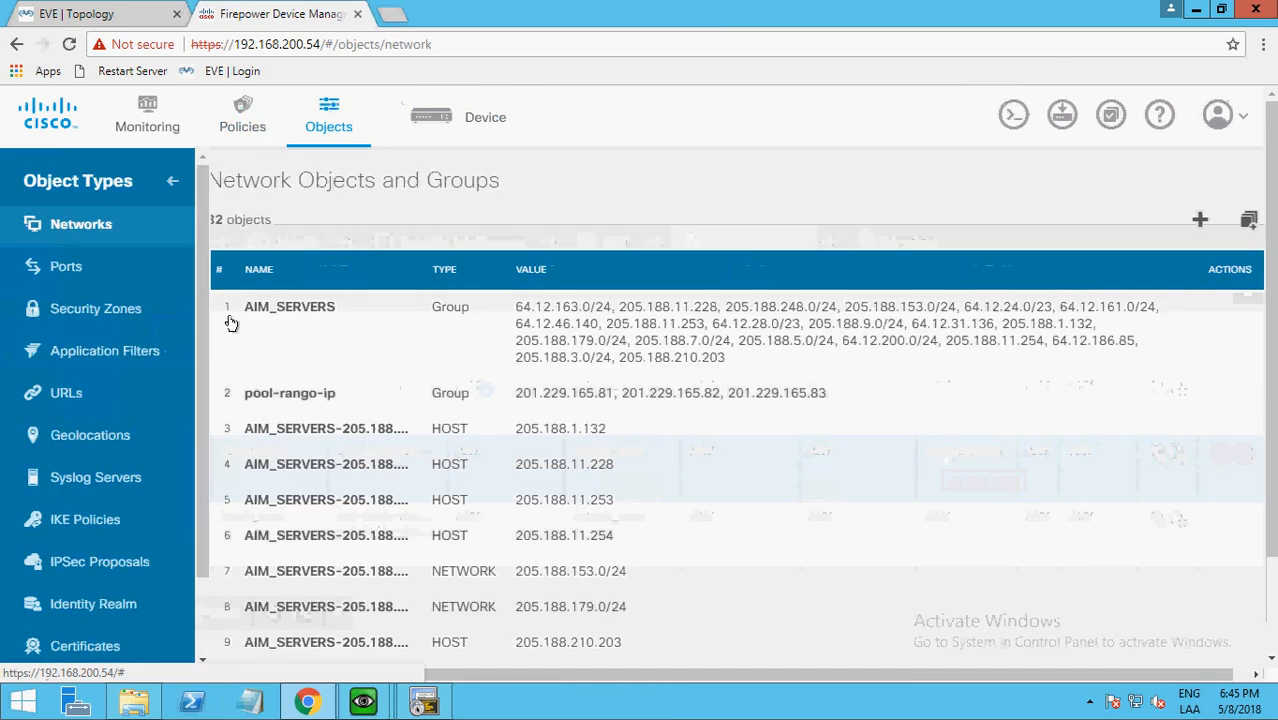
click(78, 355)
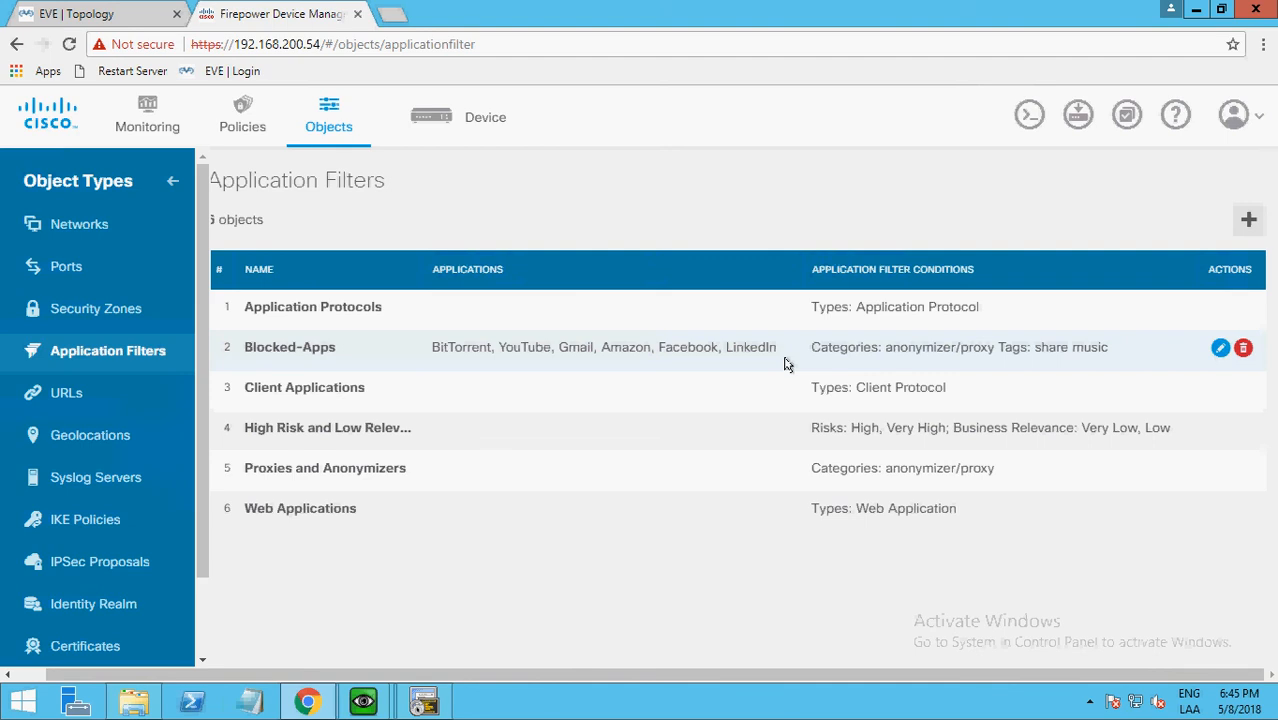
click(243, 125)
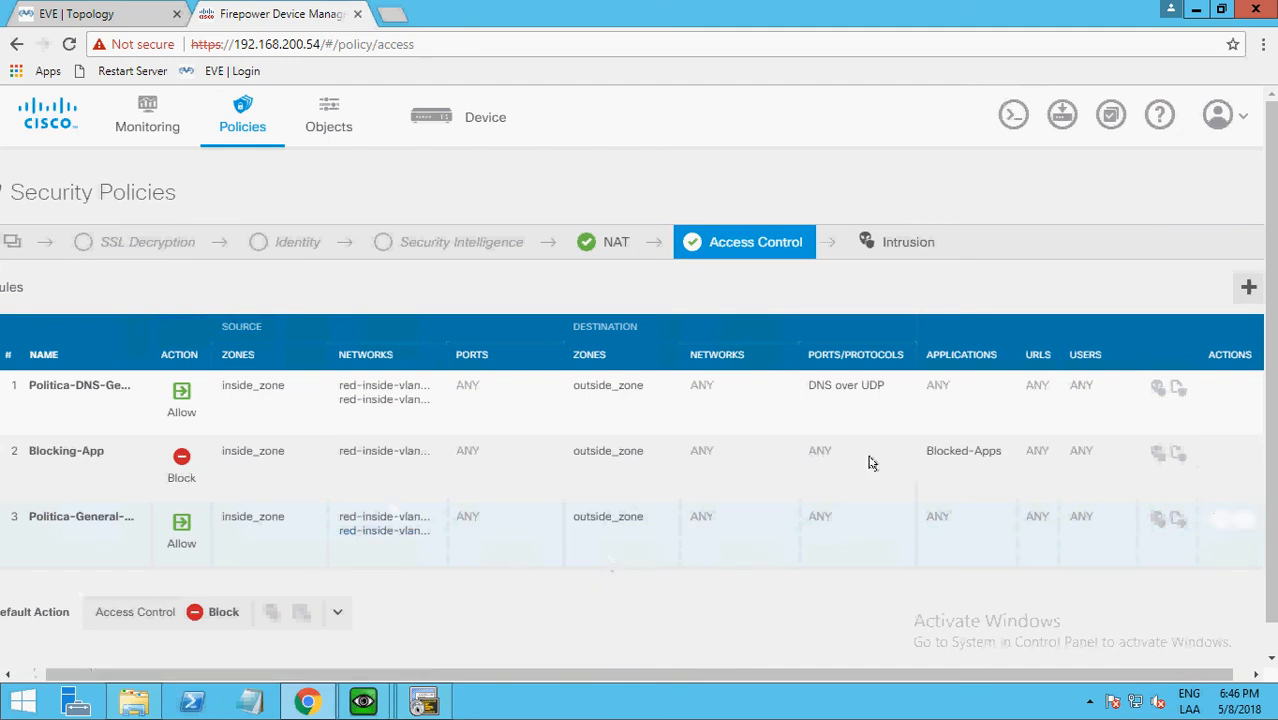
click(829, 12)
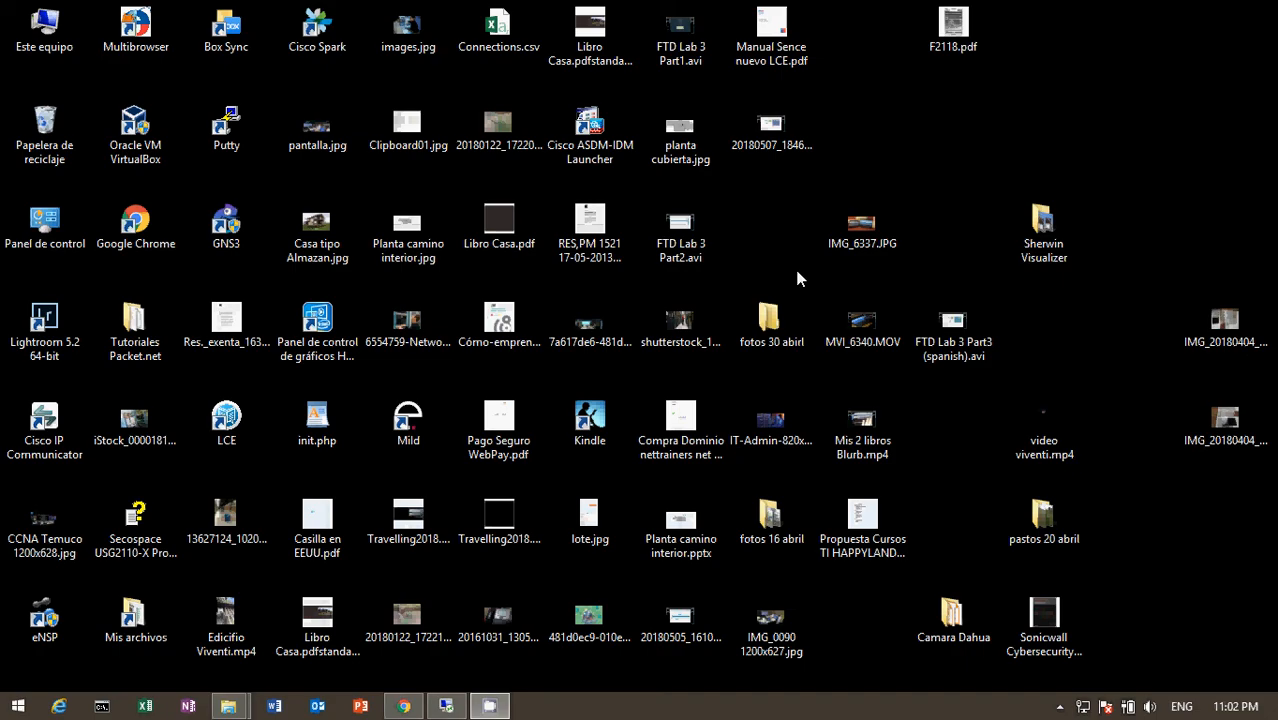
click(1059, 706)
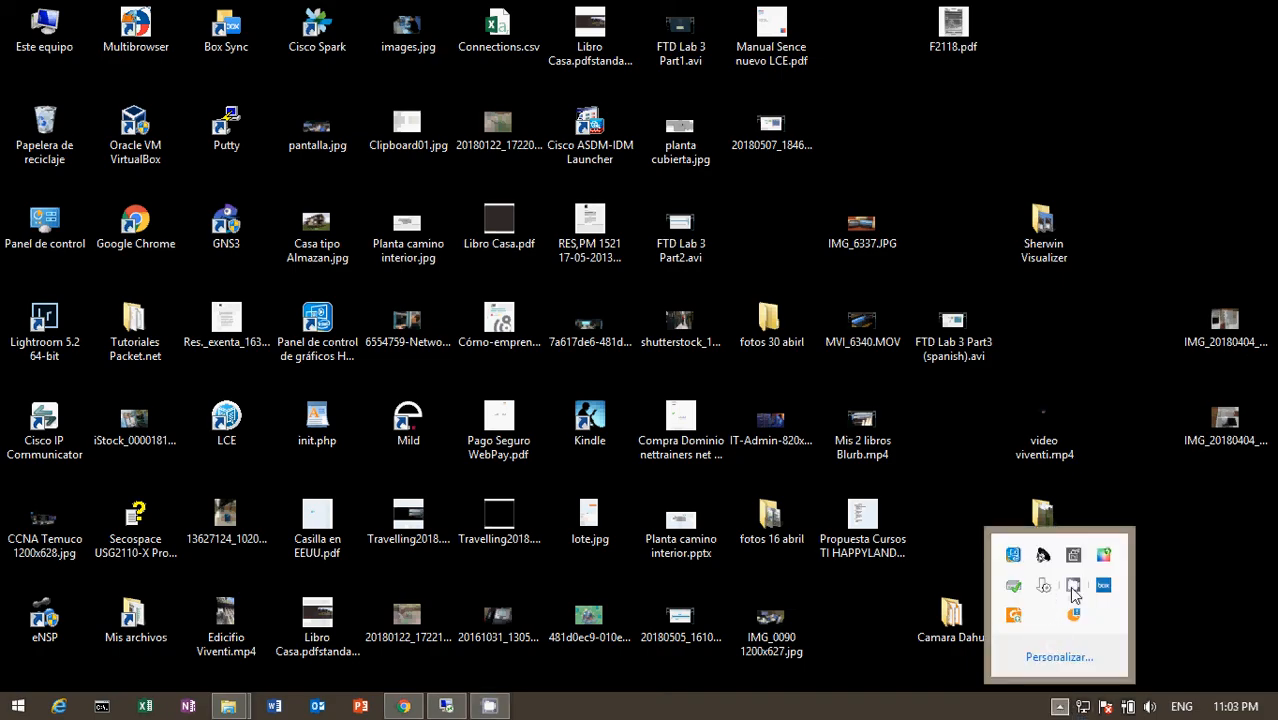